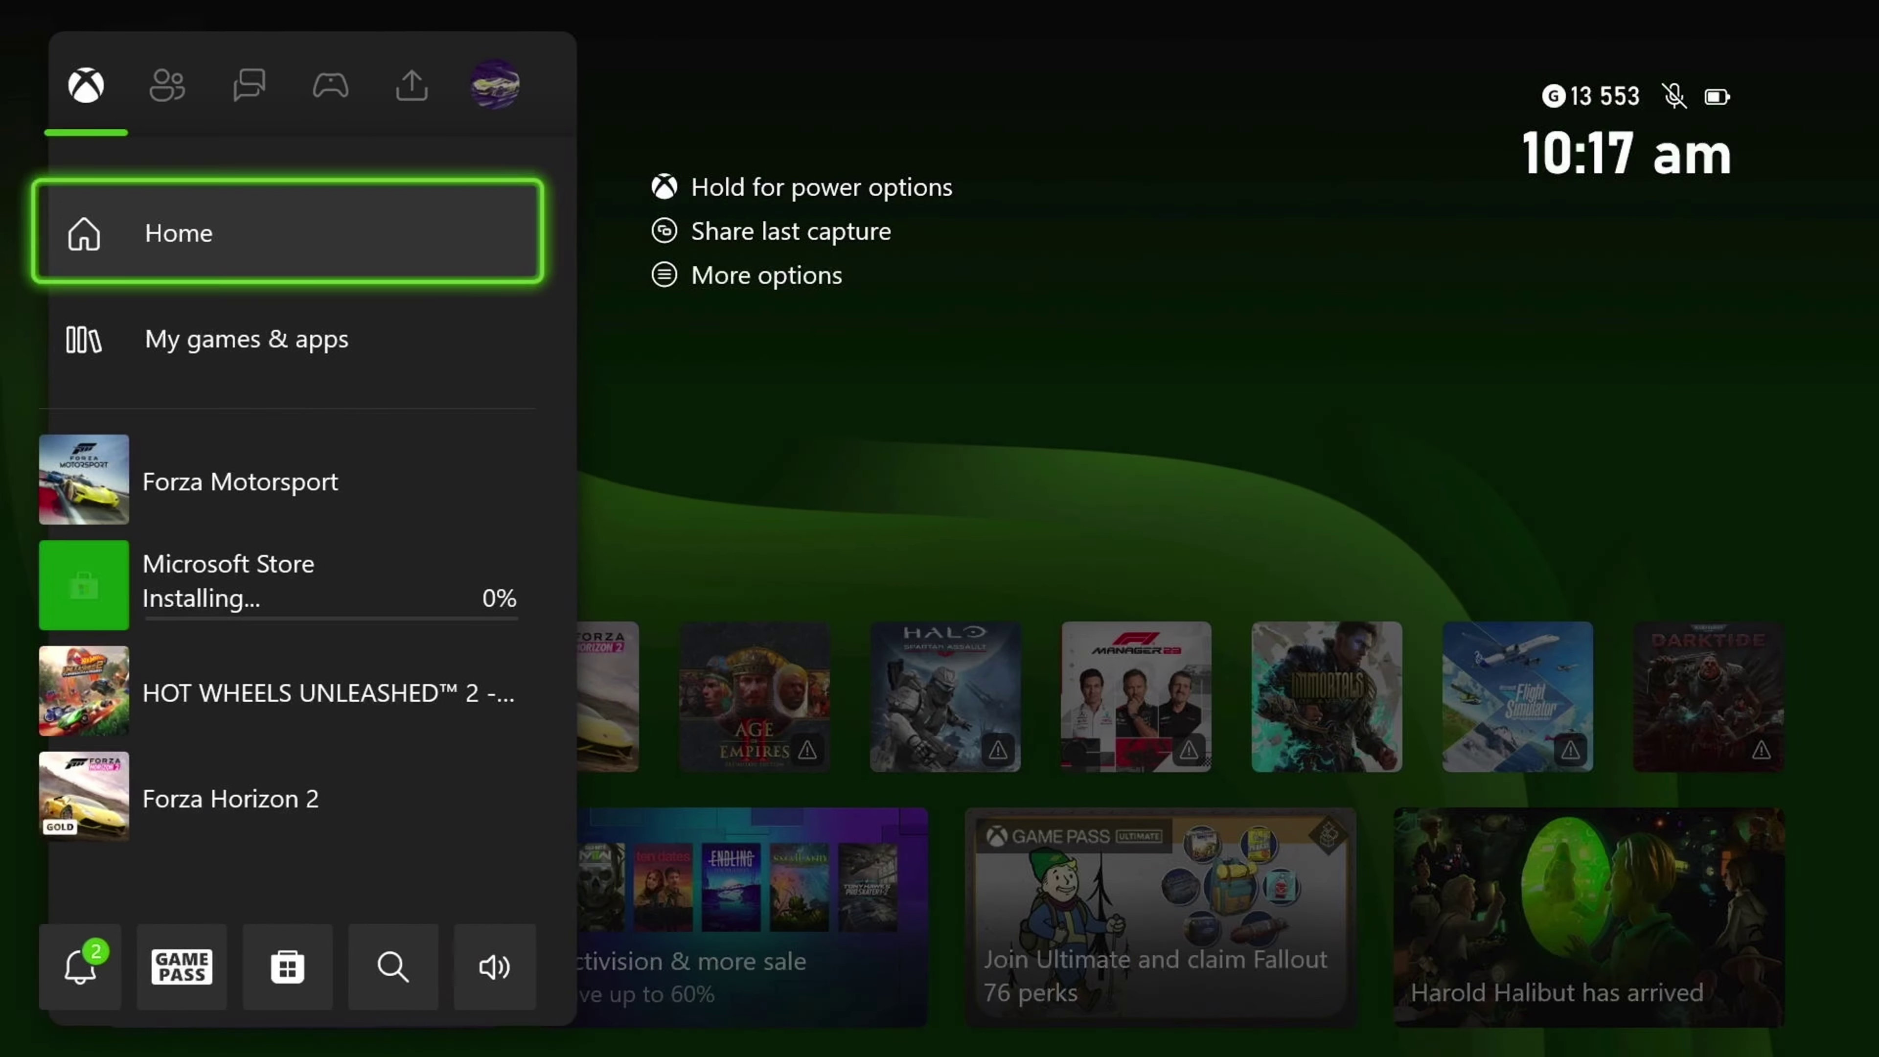
# Open Microsoft Edge from the Apps section of the full My games & apps library.
pyautogui.click(247, 339)
pyautogui.press('Return')
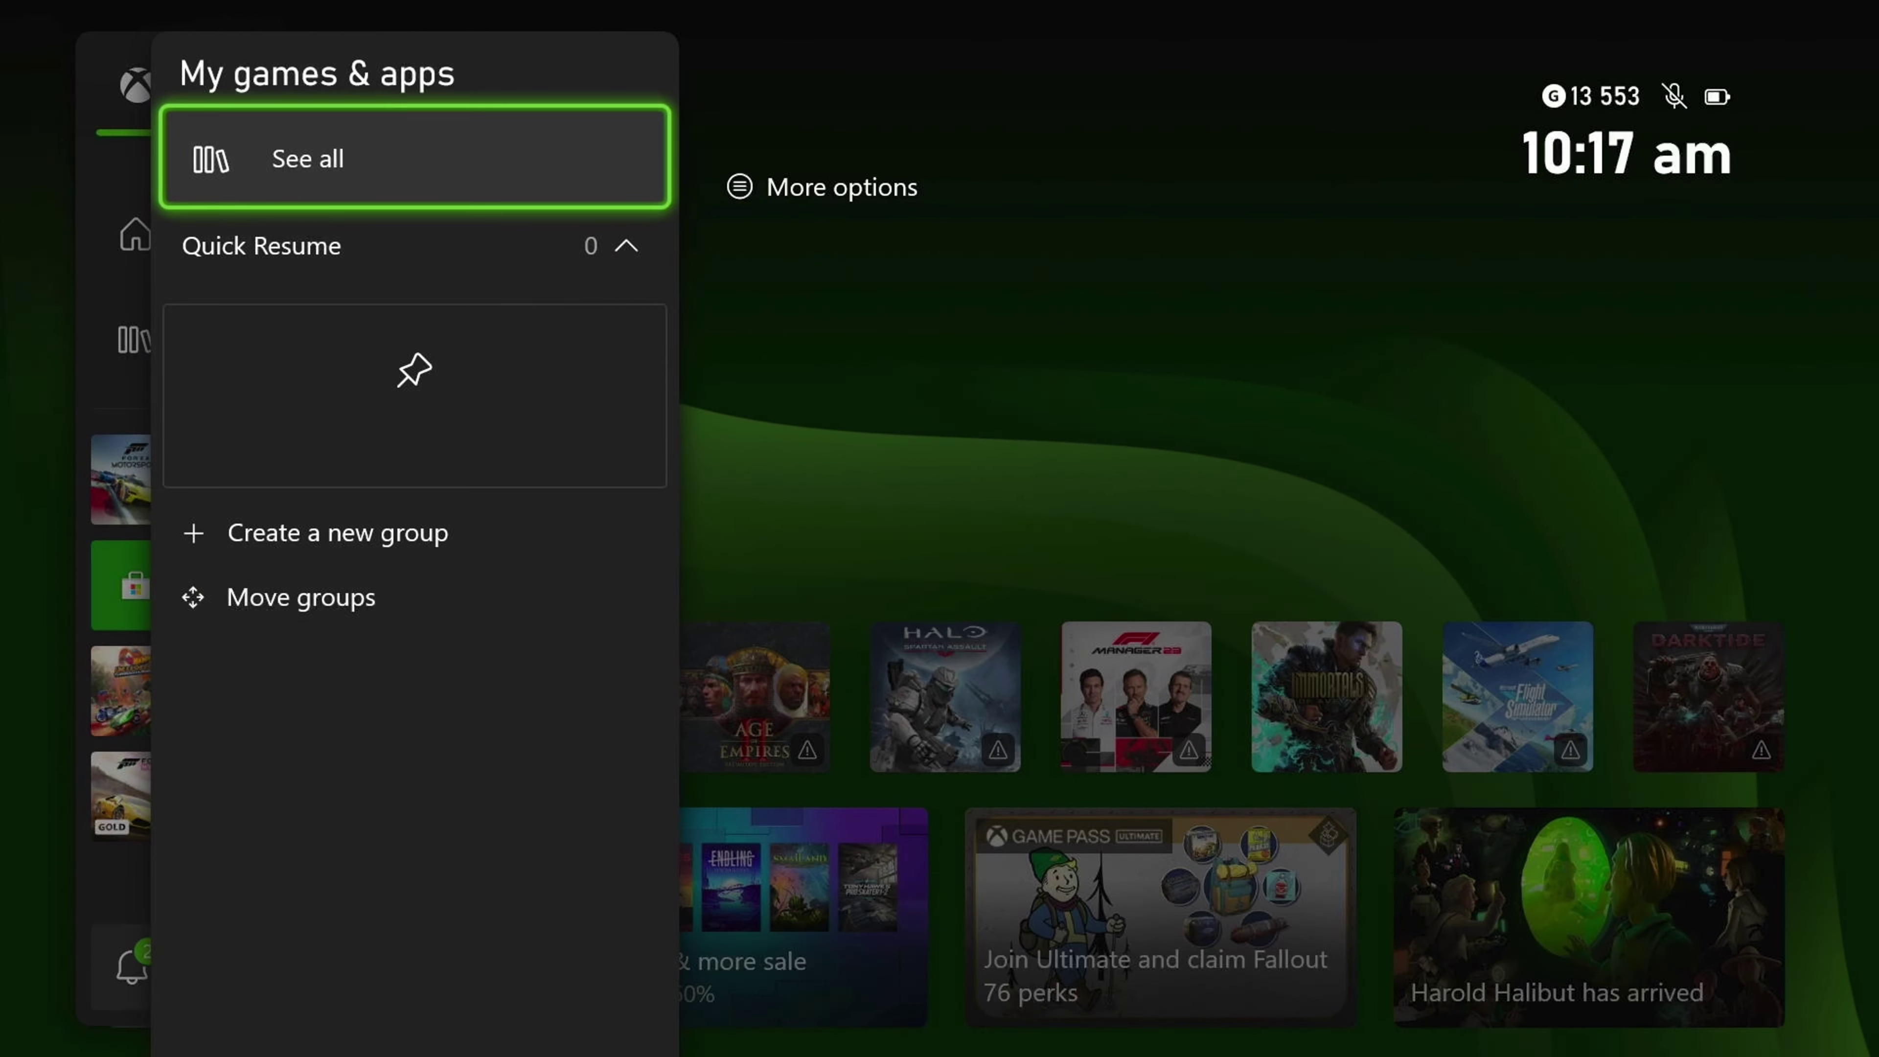
pyautogui.press('Return')
pyautogui.press('Down')
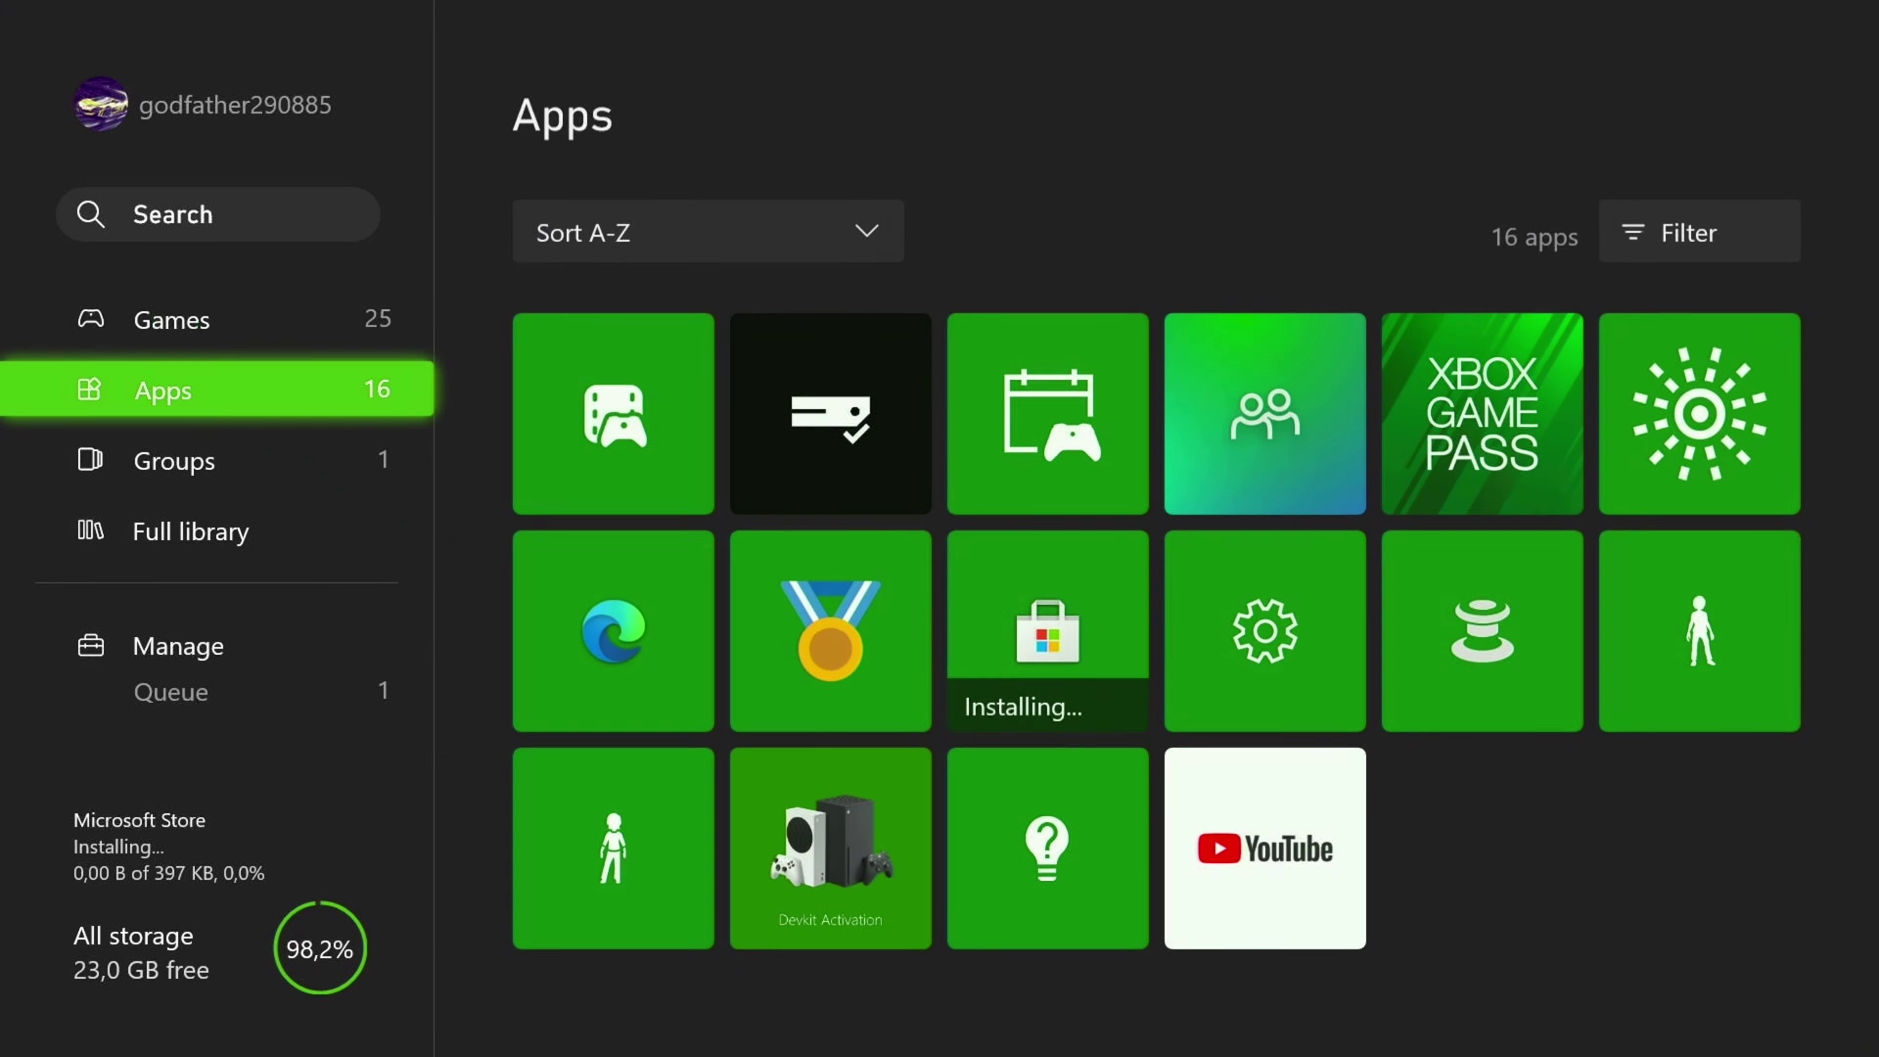
pyautogui.press('Right')
pyautogui.press('Down')
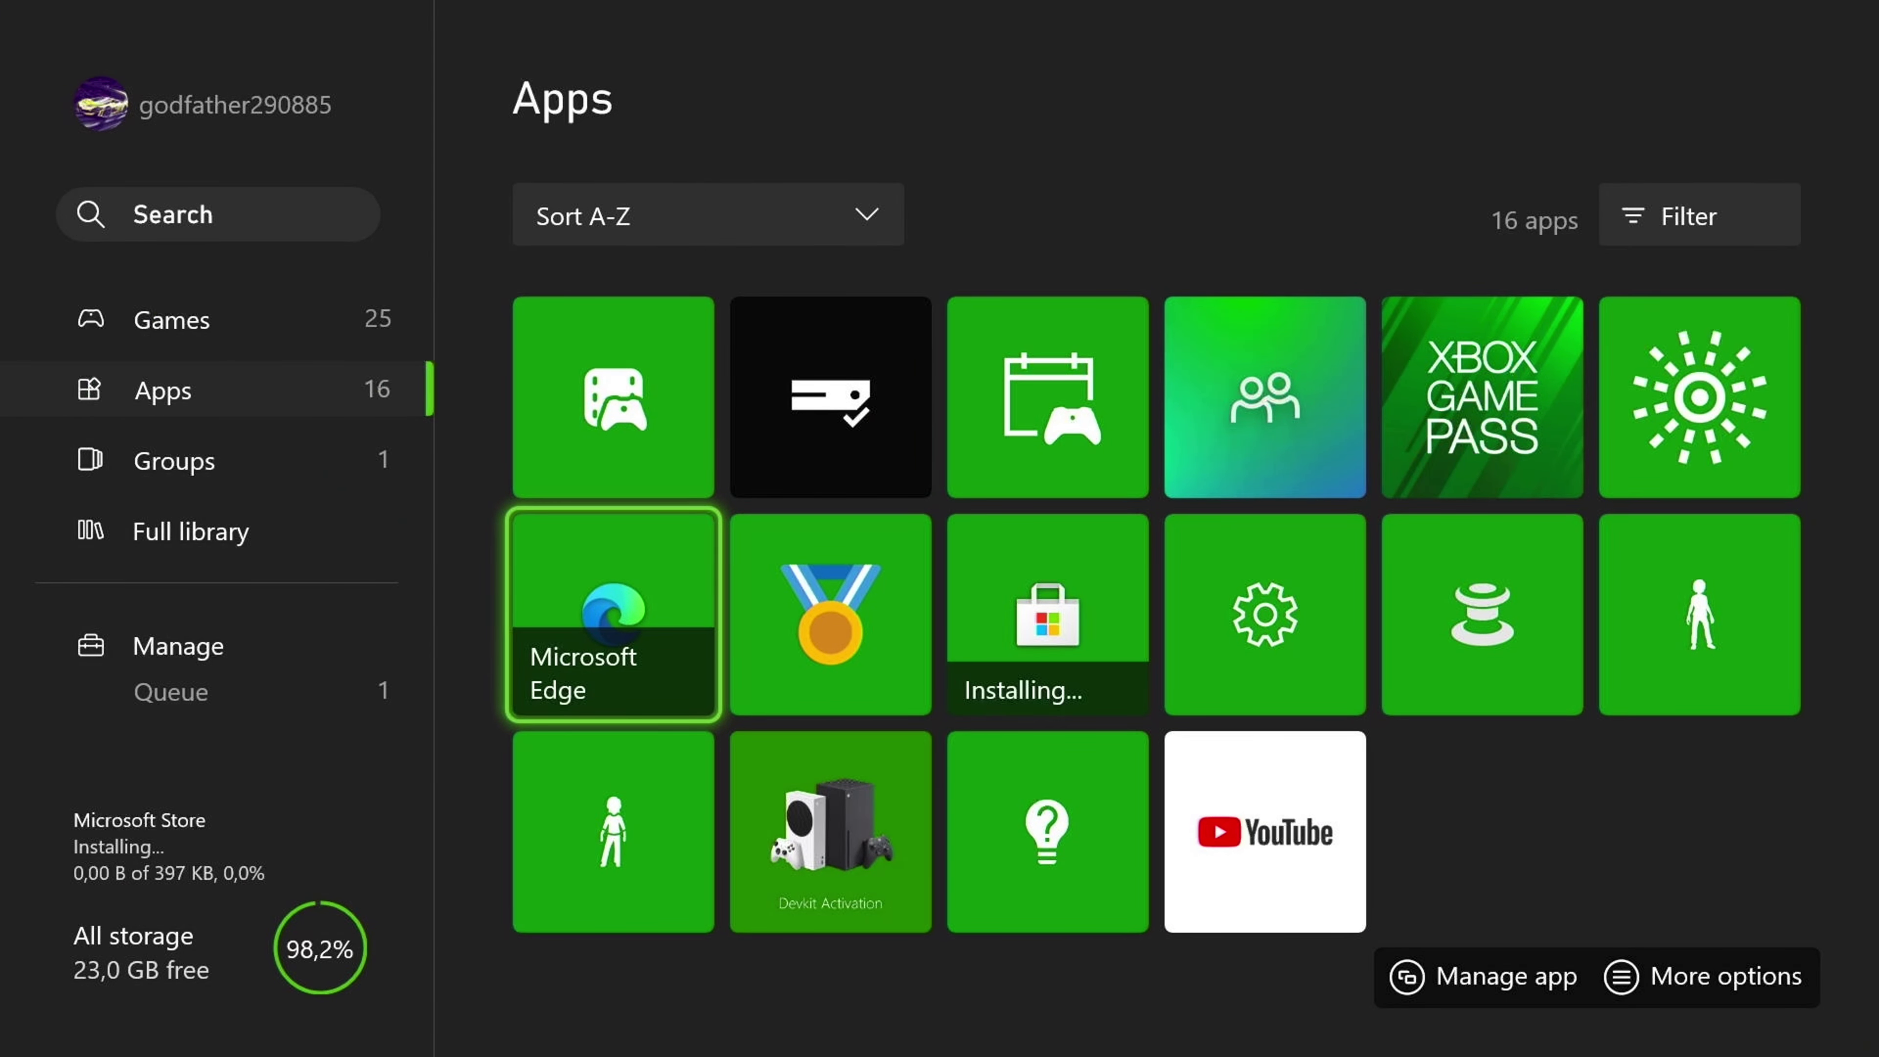
pyautogui.press('Return')
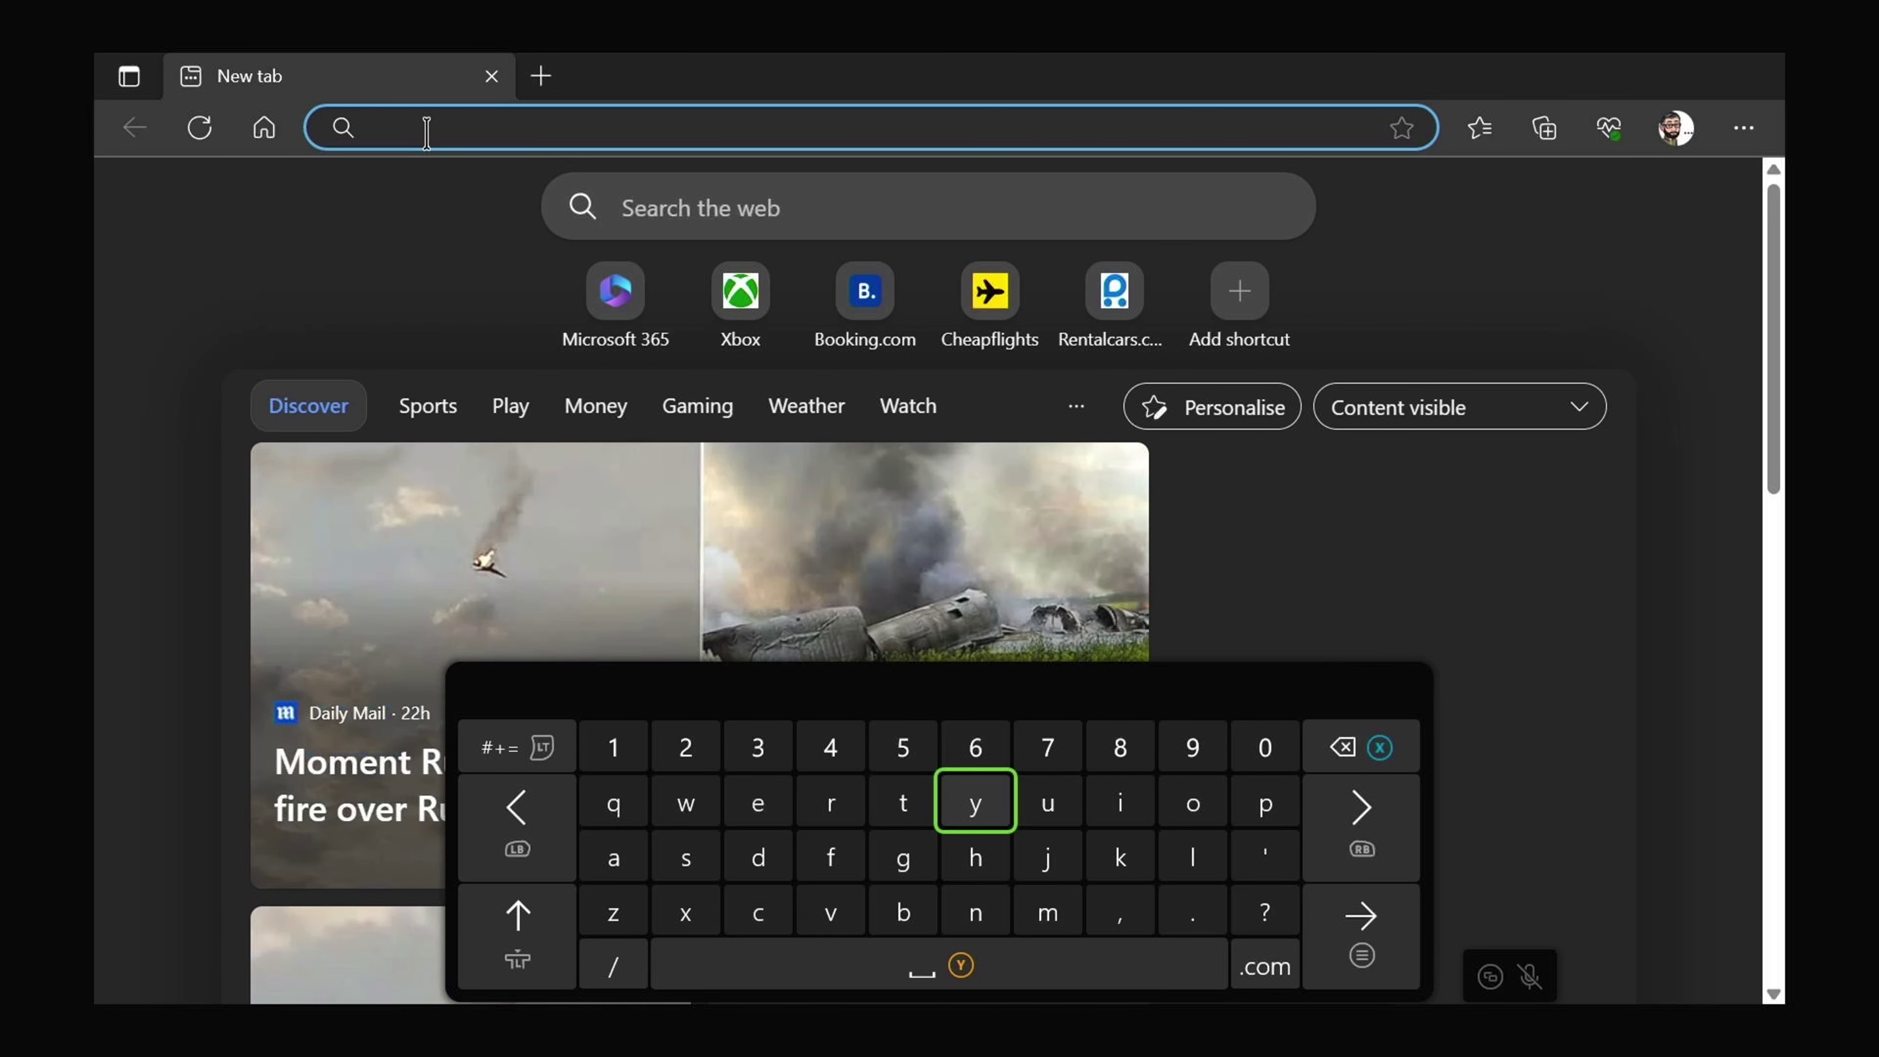
# Load geforcenow.com, accept the cookies and choose to join GeForce NOW.
pyautogui.write('geforcenow.com')
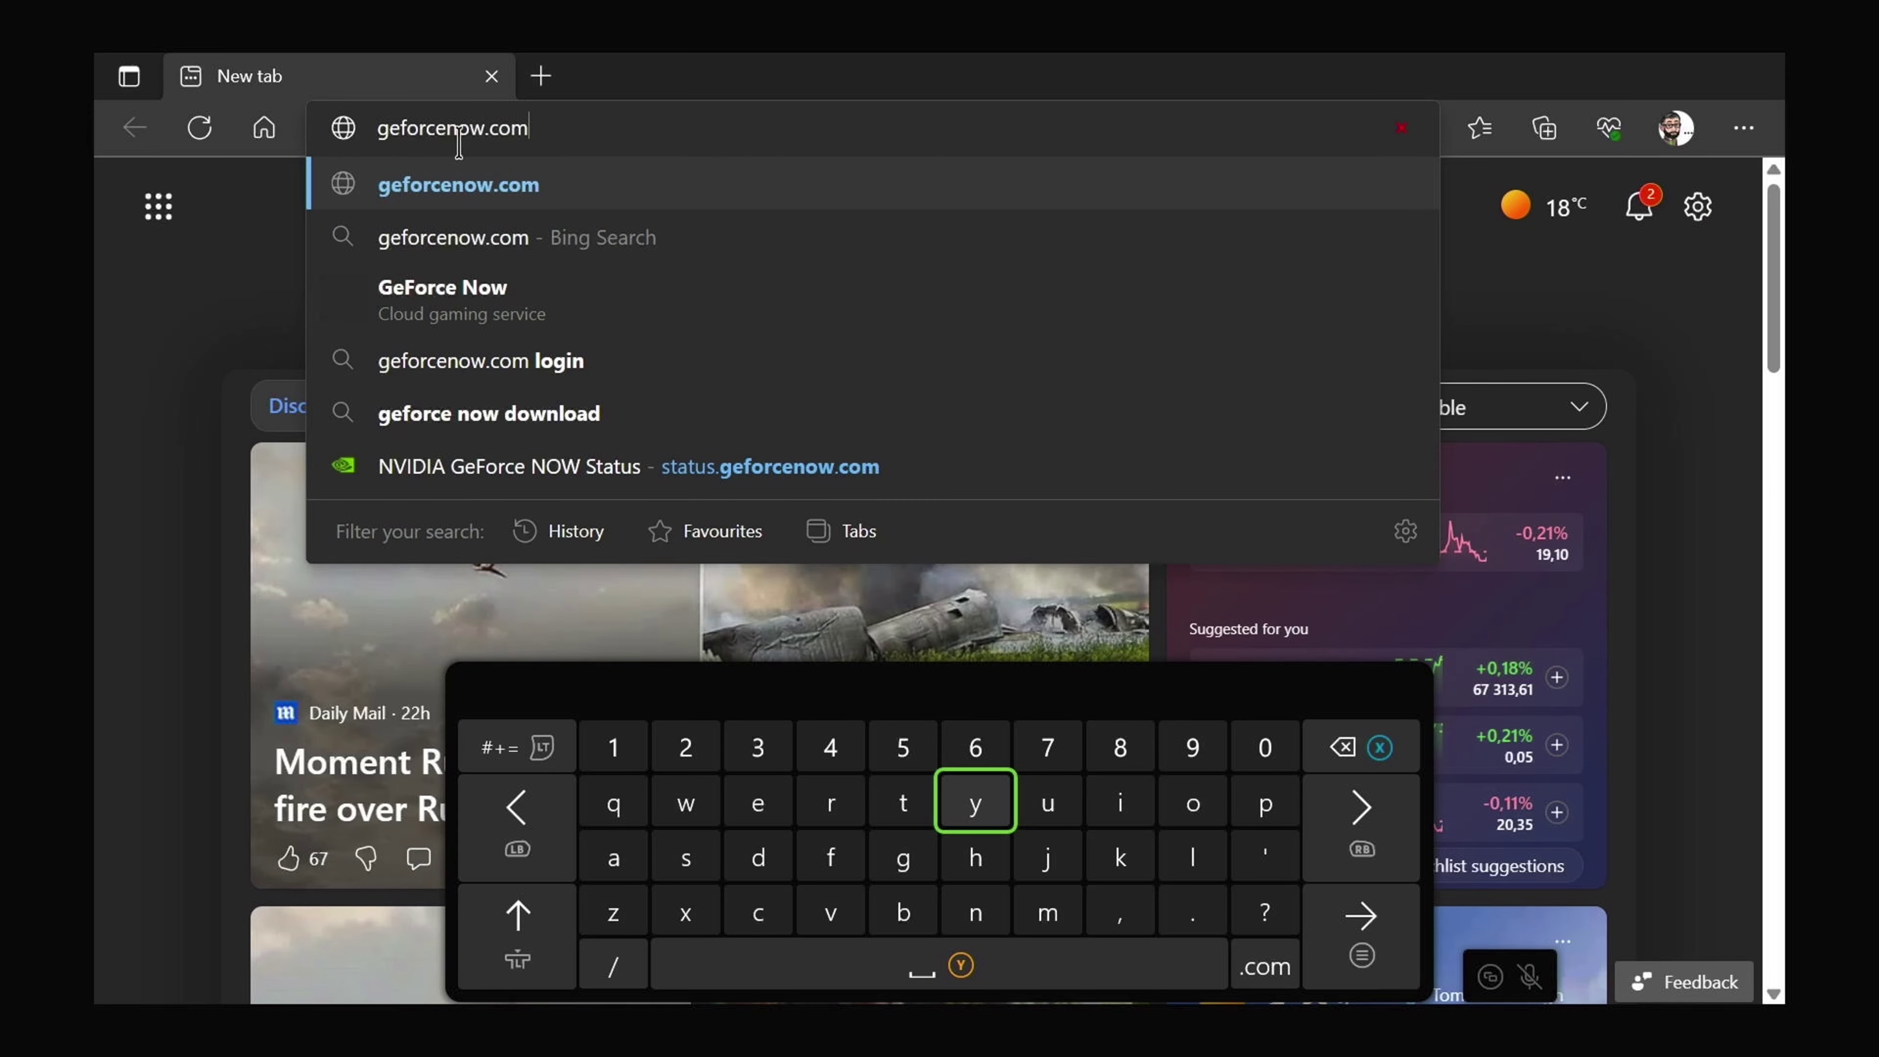
pyautogui.press('Return')
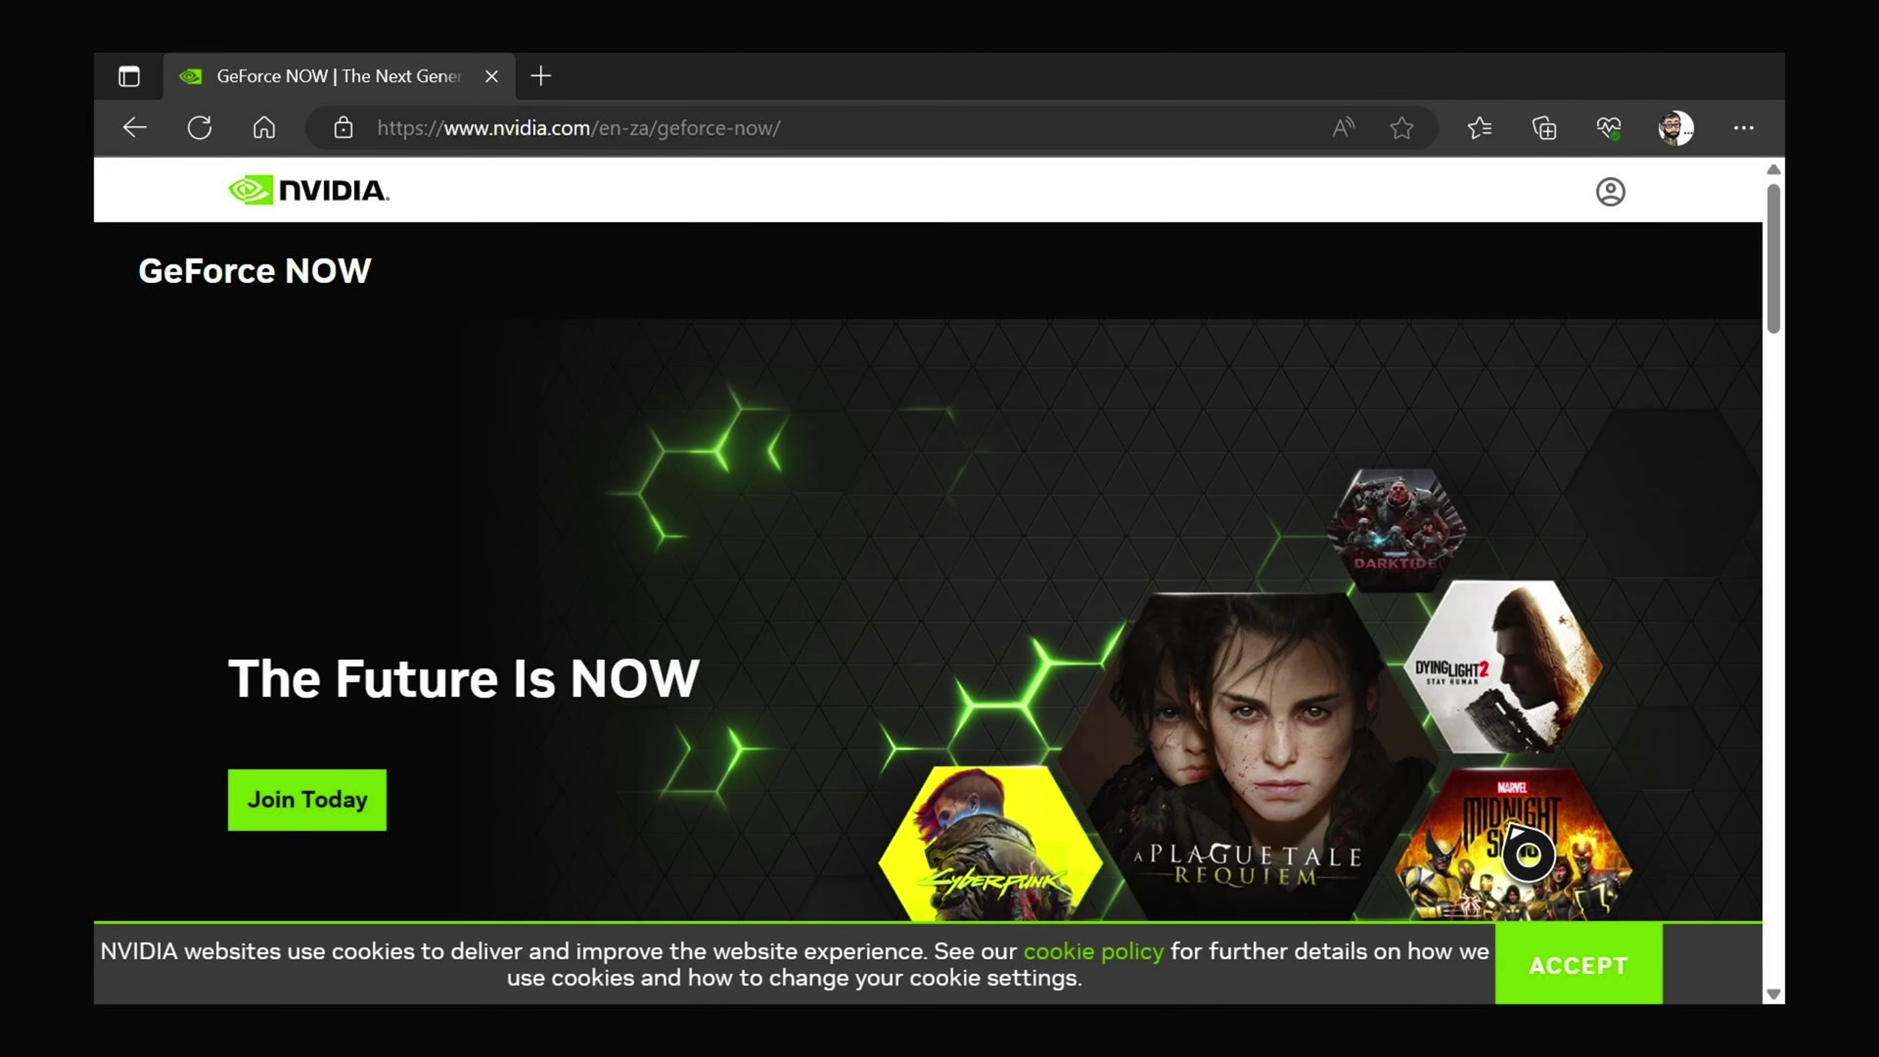
pyautogui.click(1580, 974)
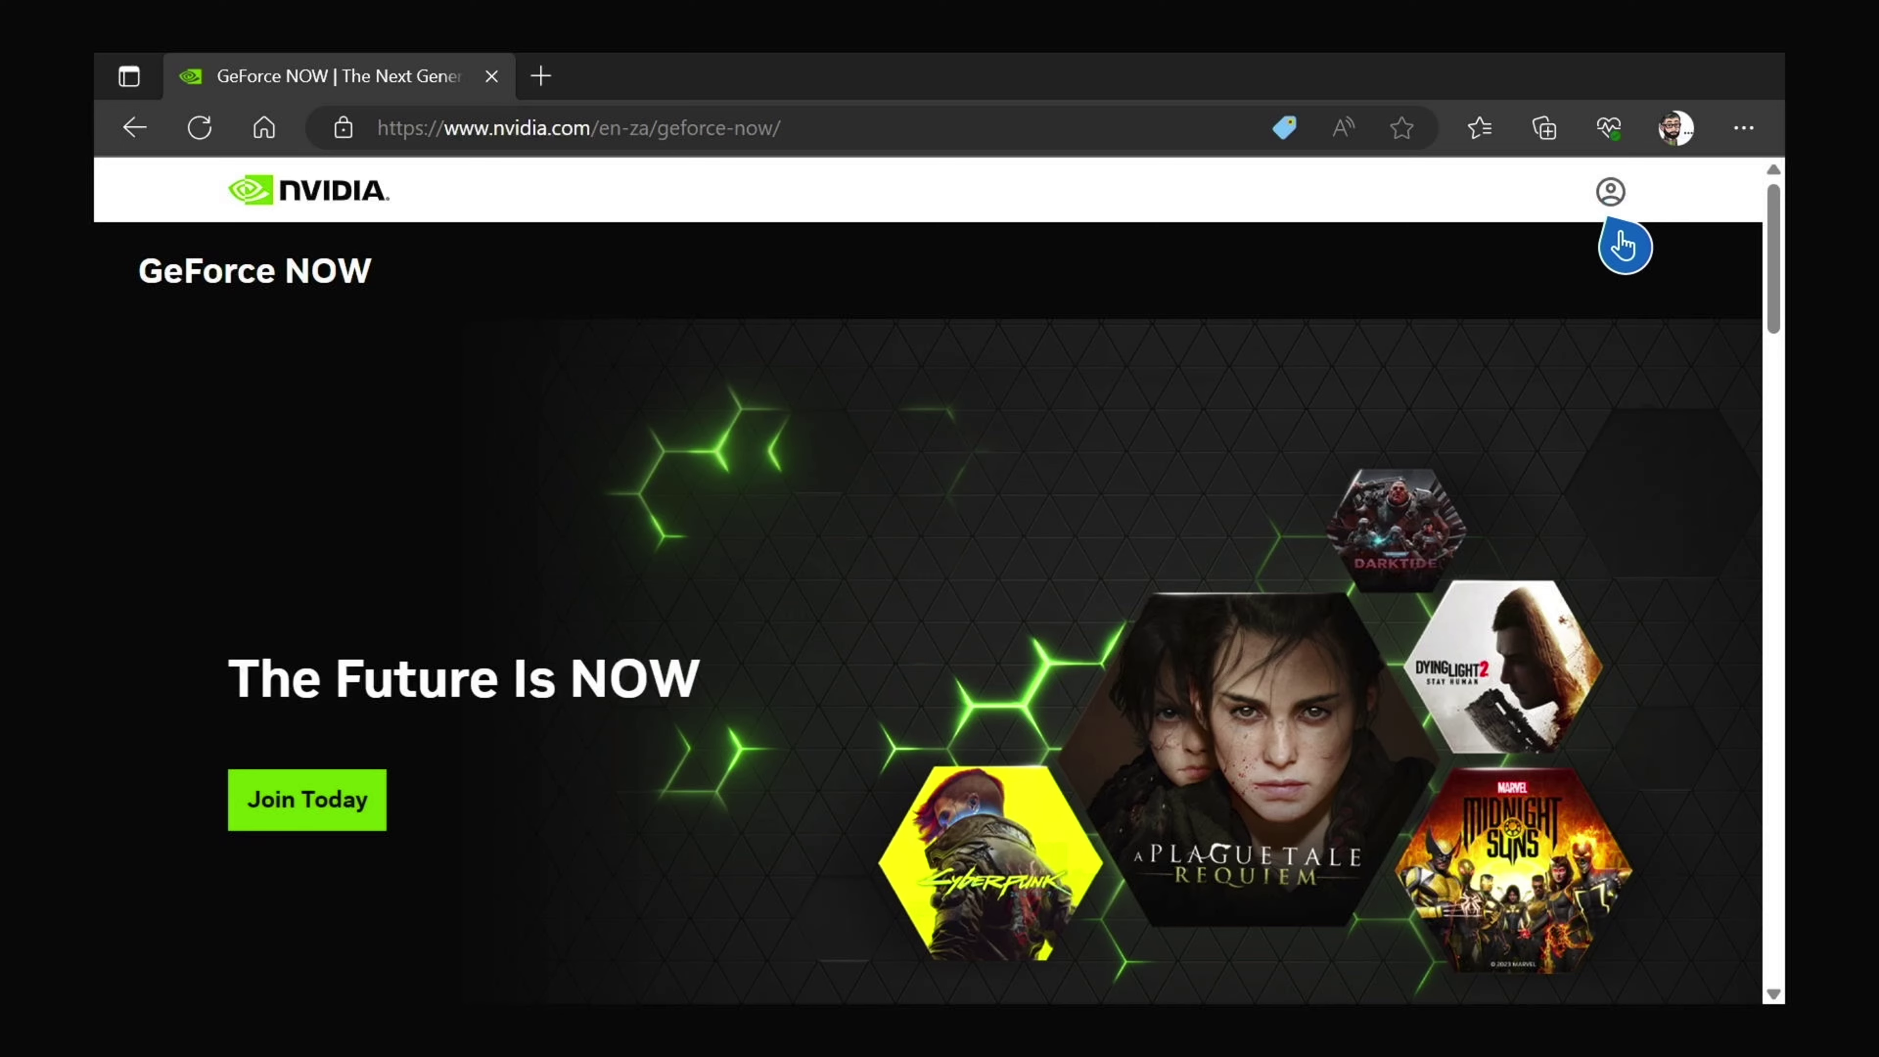
pyautogui.click(1630, 209)
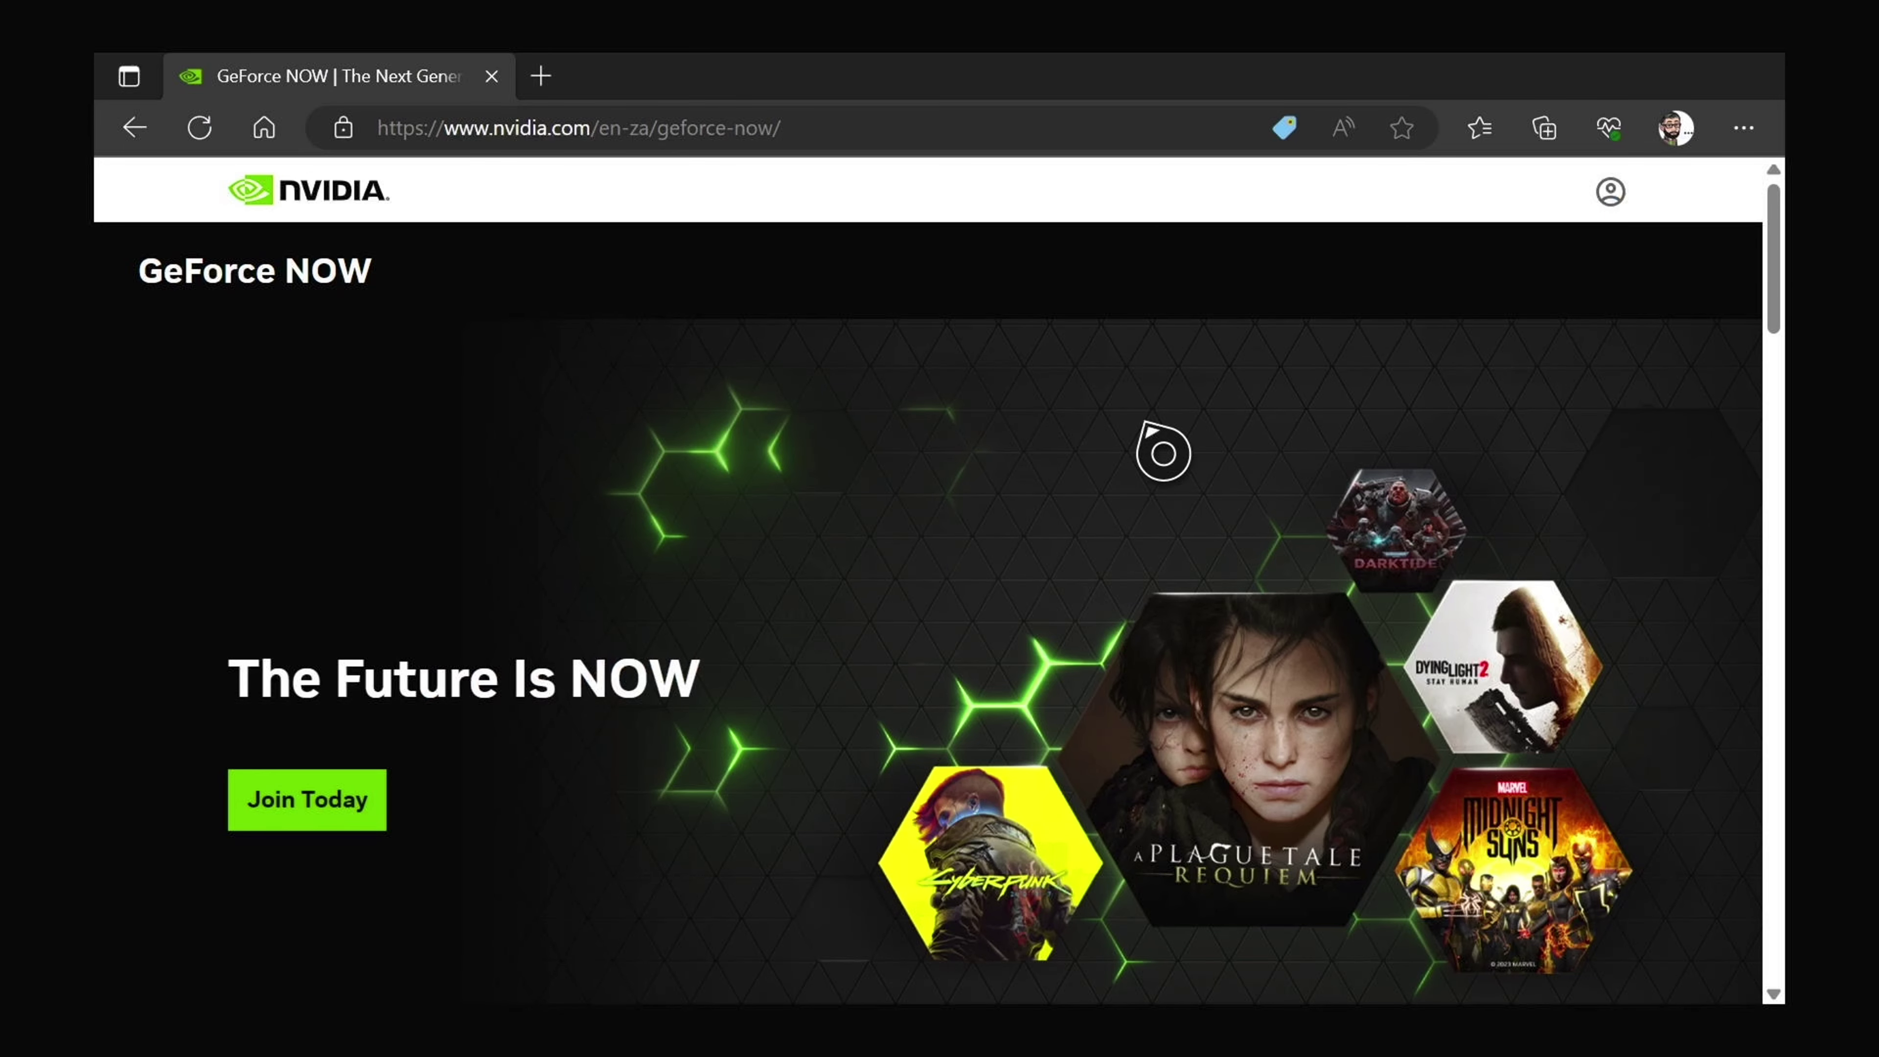
pyautogui.click(364, 802)
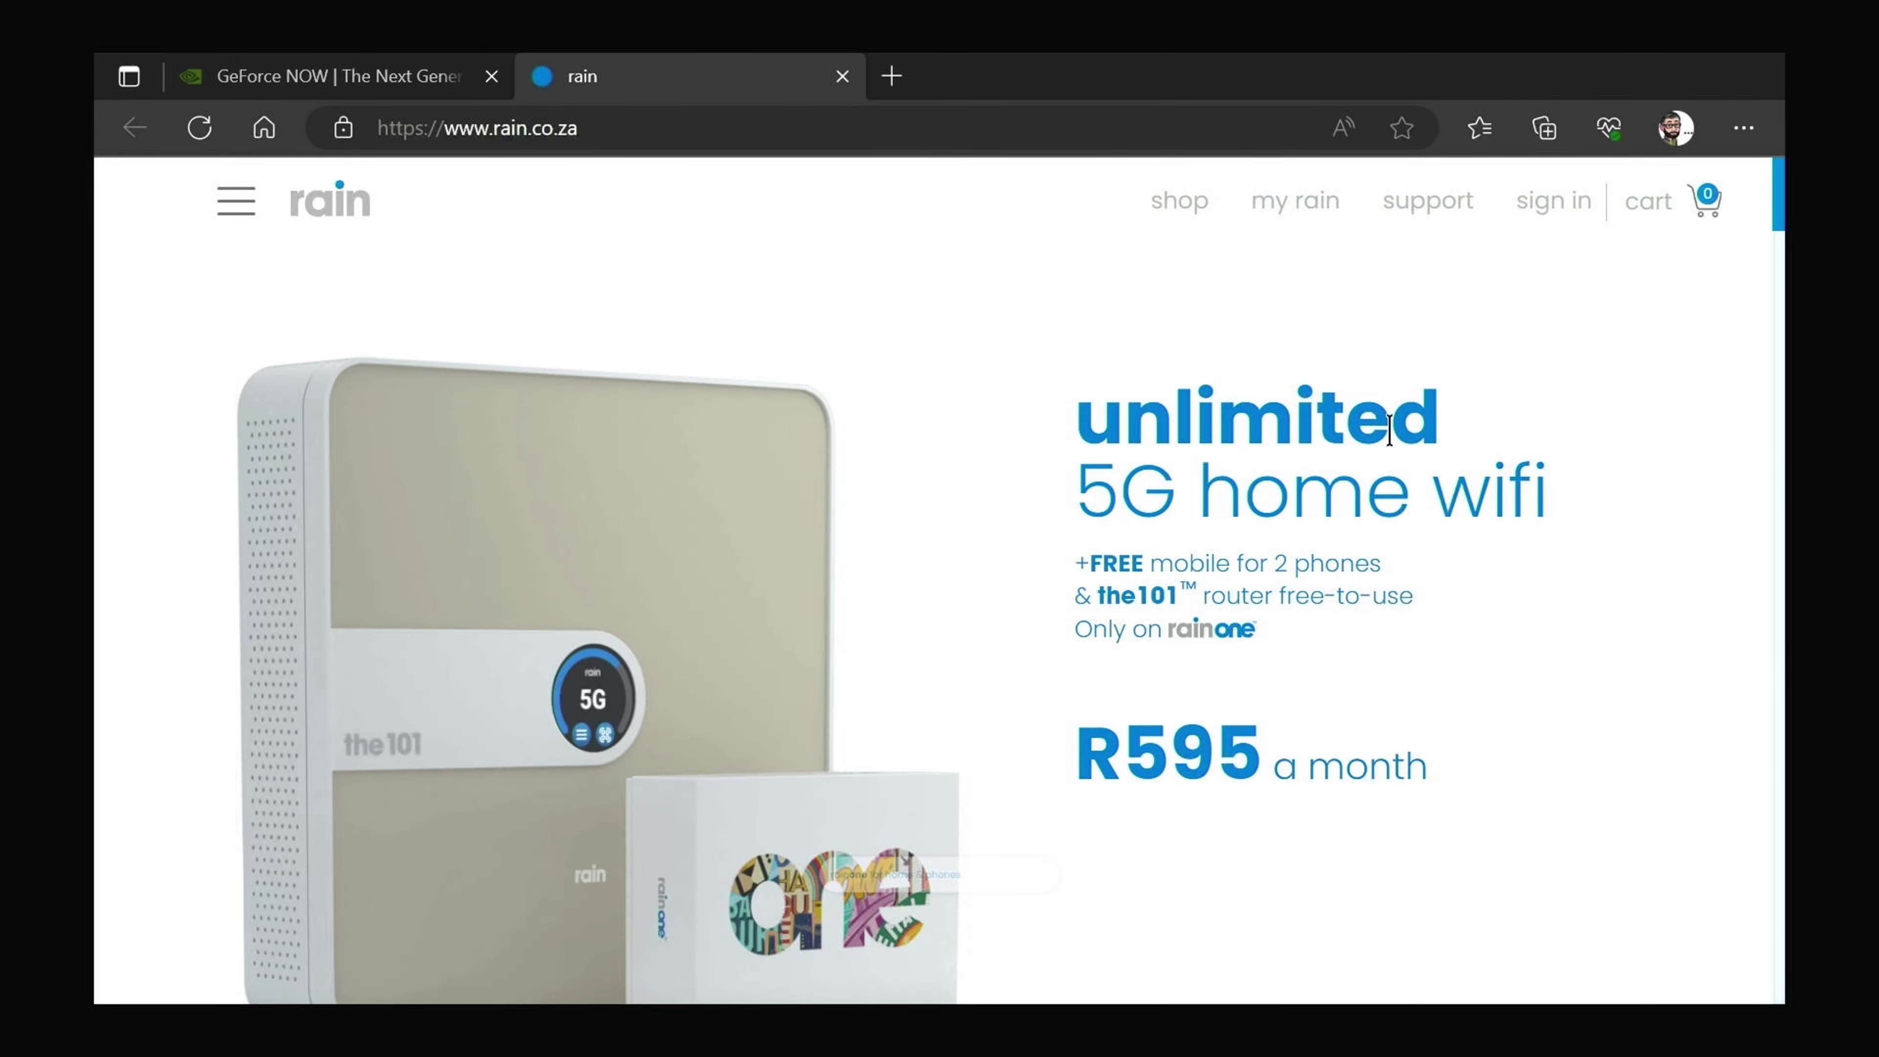
# Sign in to the rain account, acknowledging the saved password and allowing the site to know the location.
pyautogui.click(1555, 230)
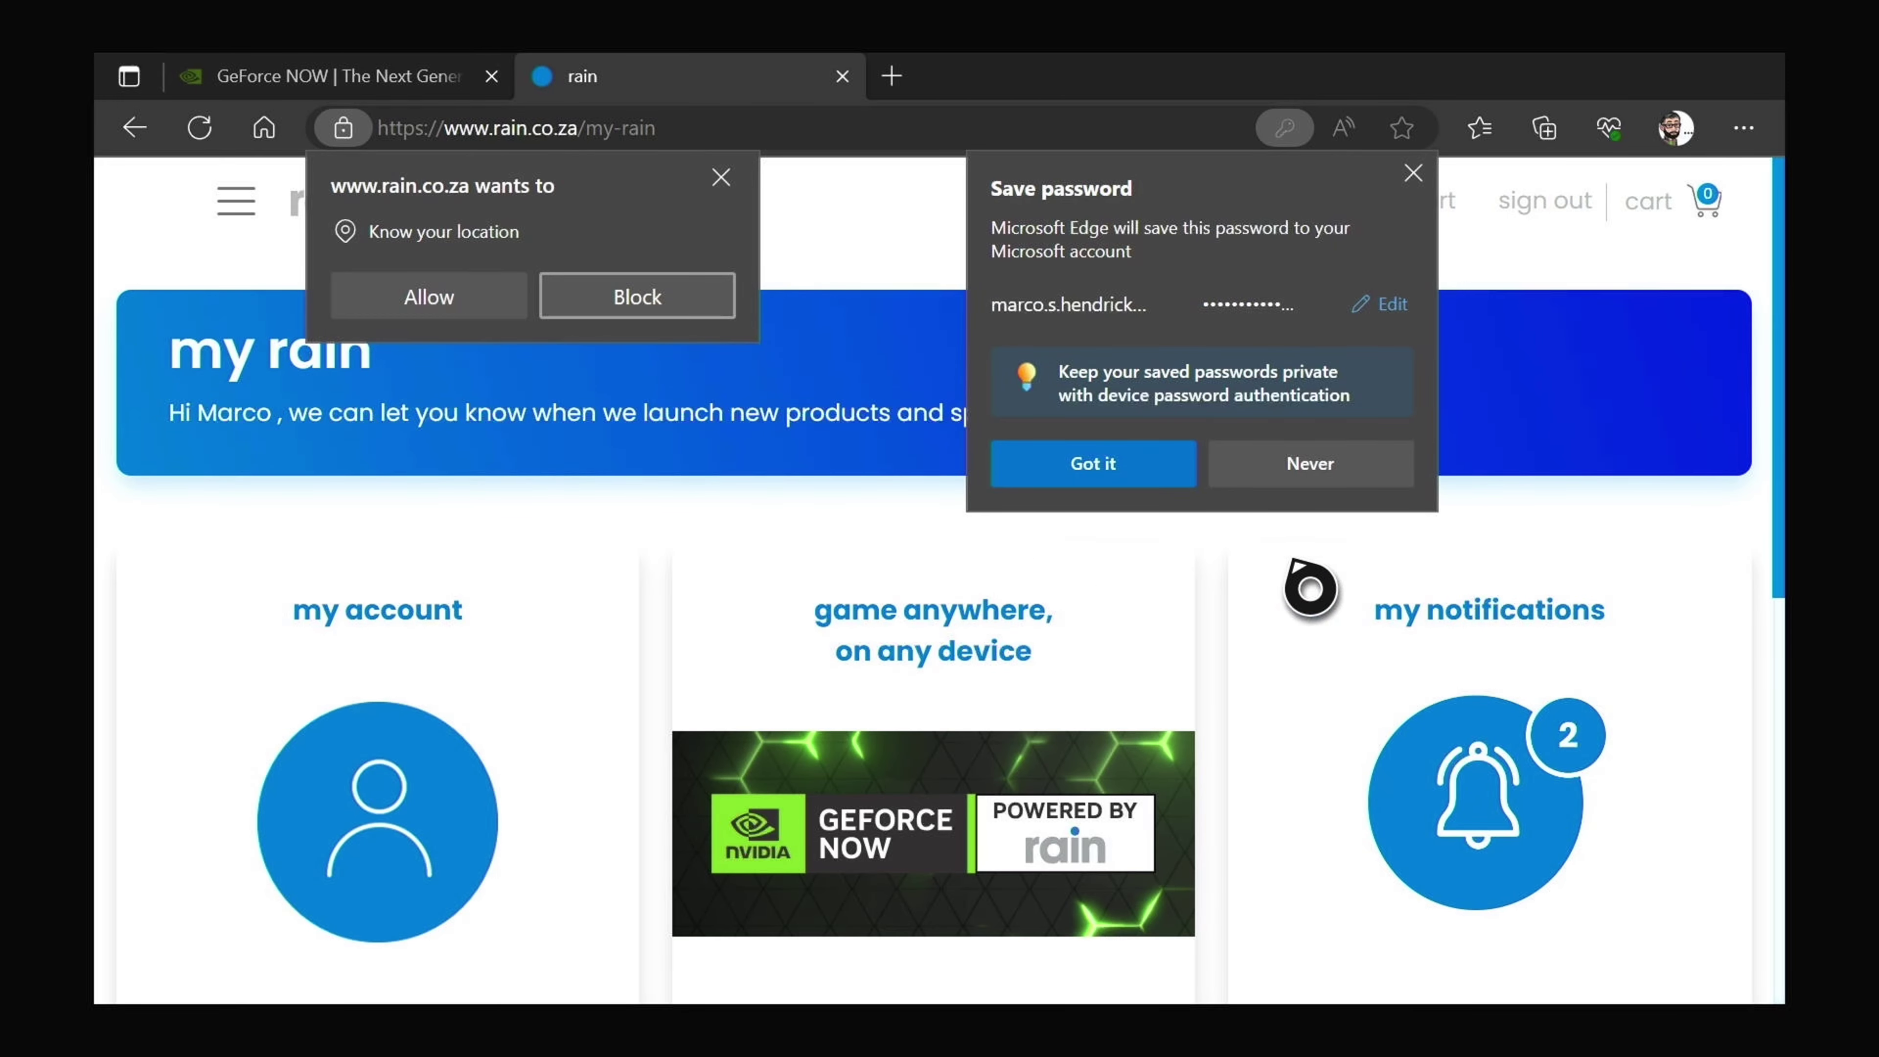
pyautogui.click(1142, 466)
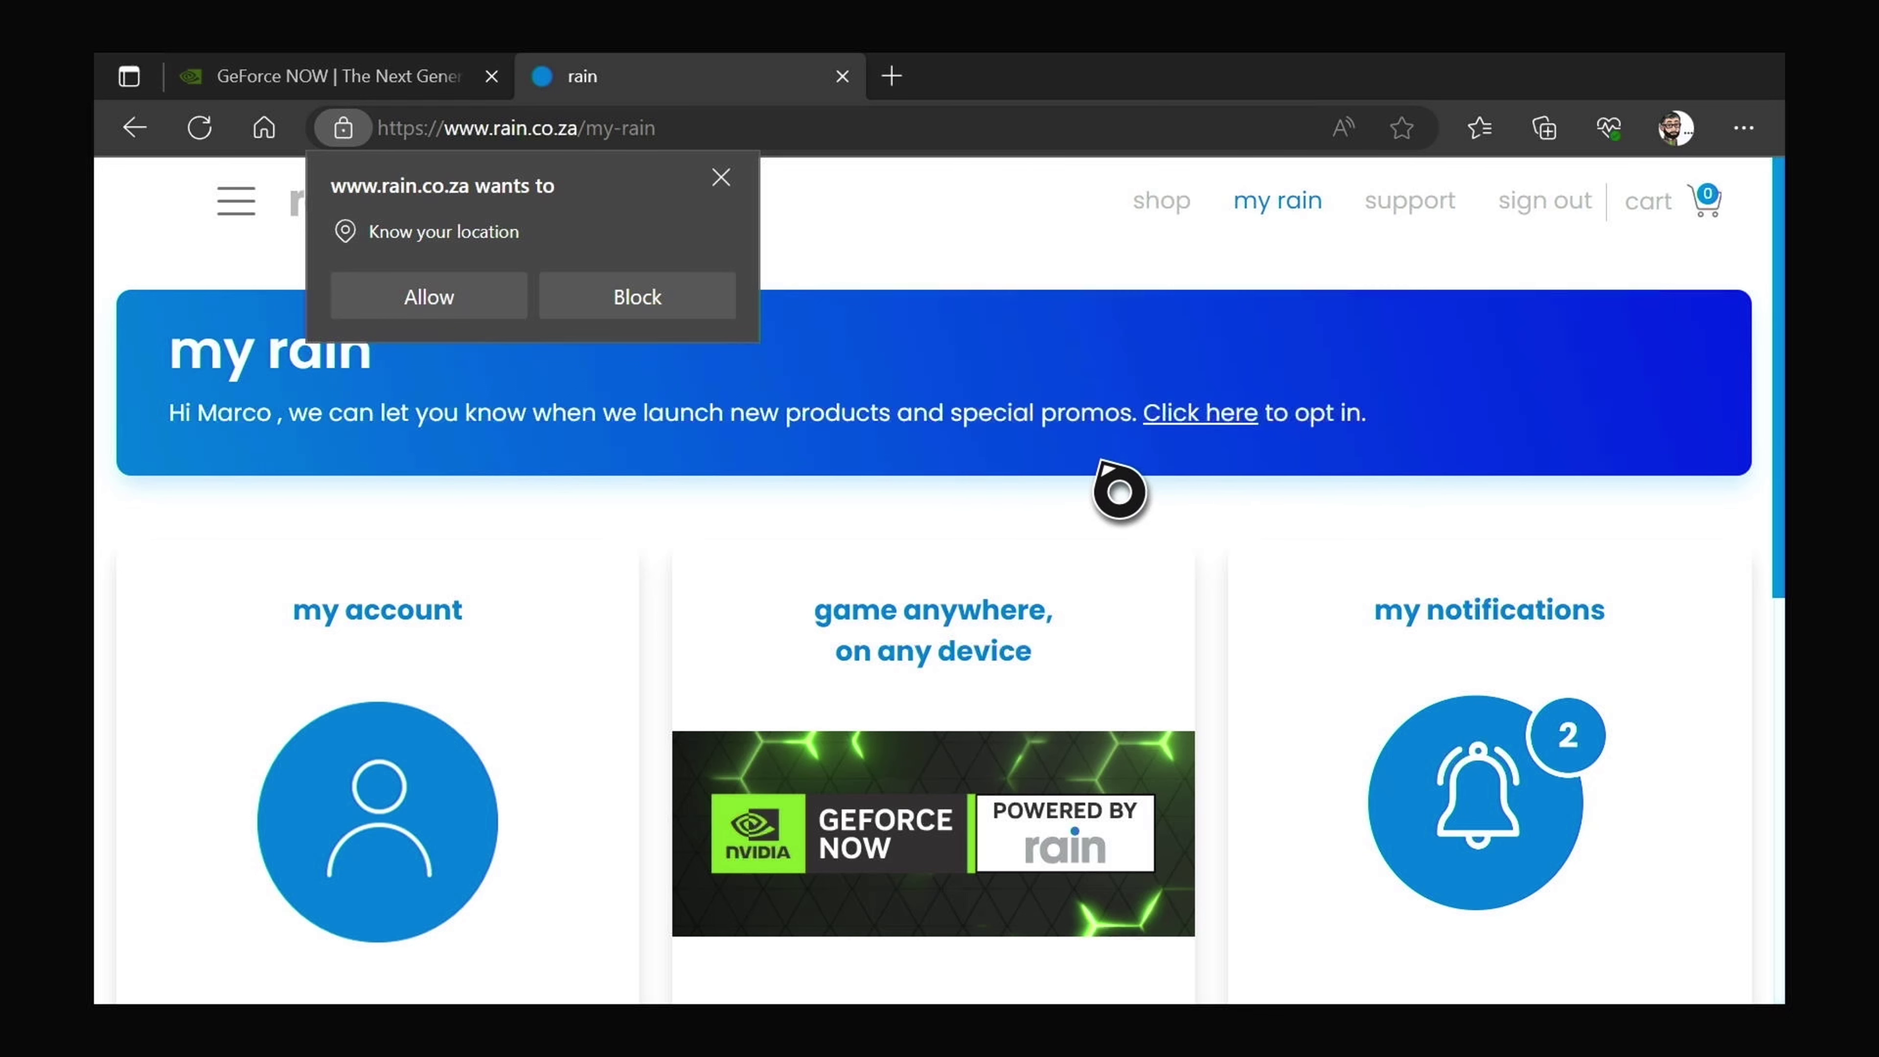
pyautogui.click(453, 315)
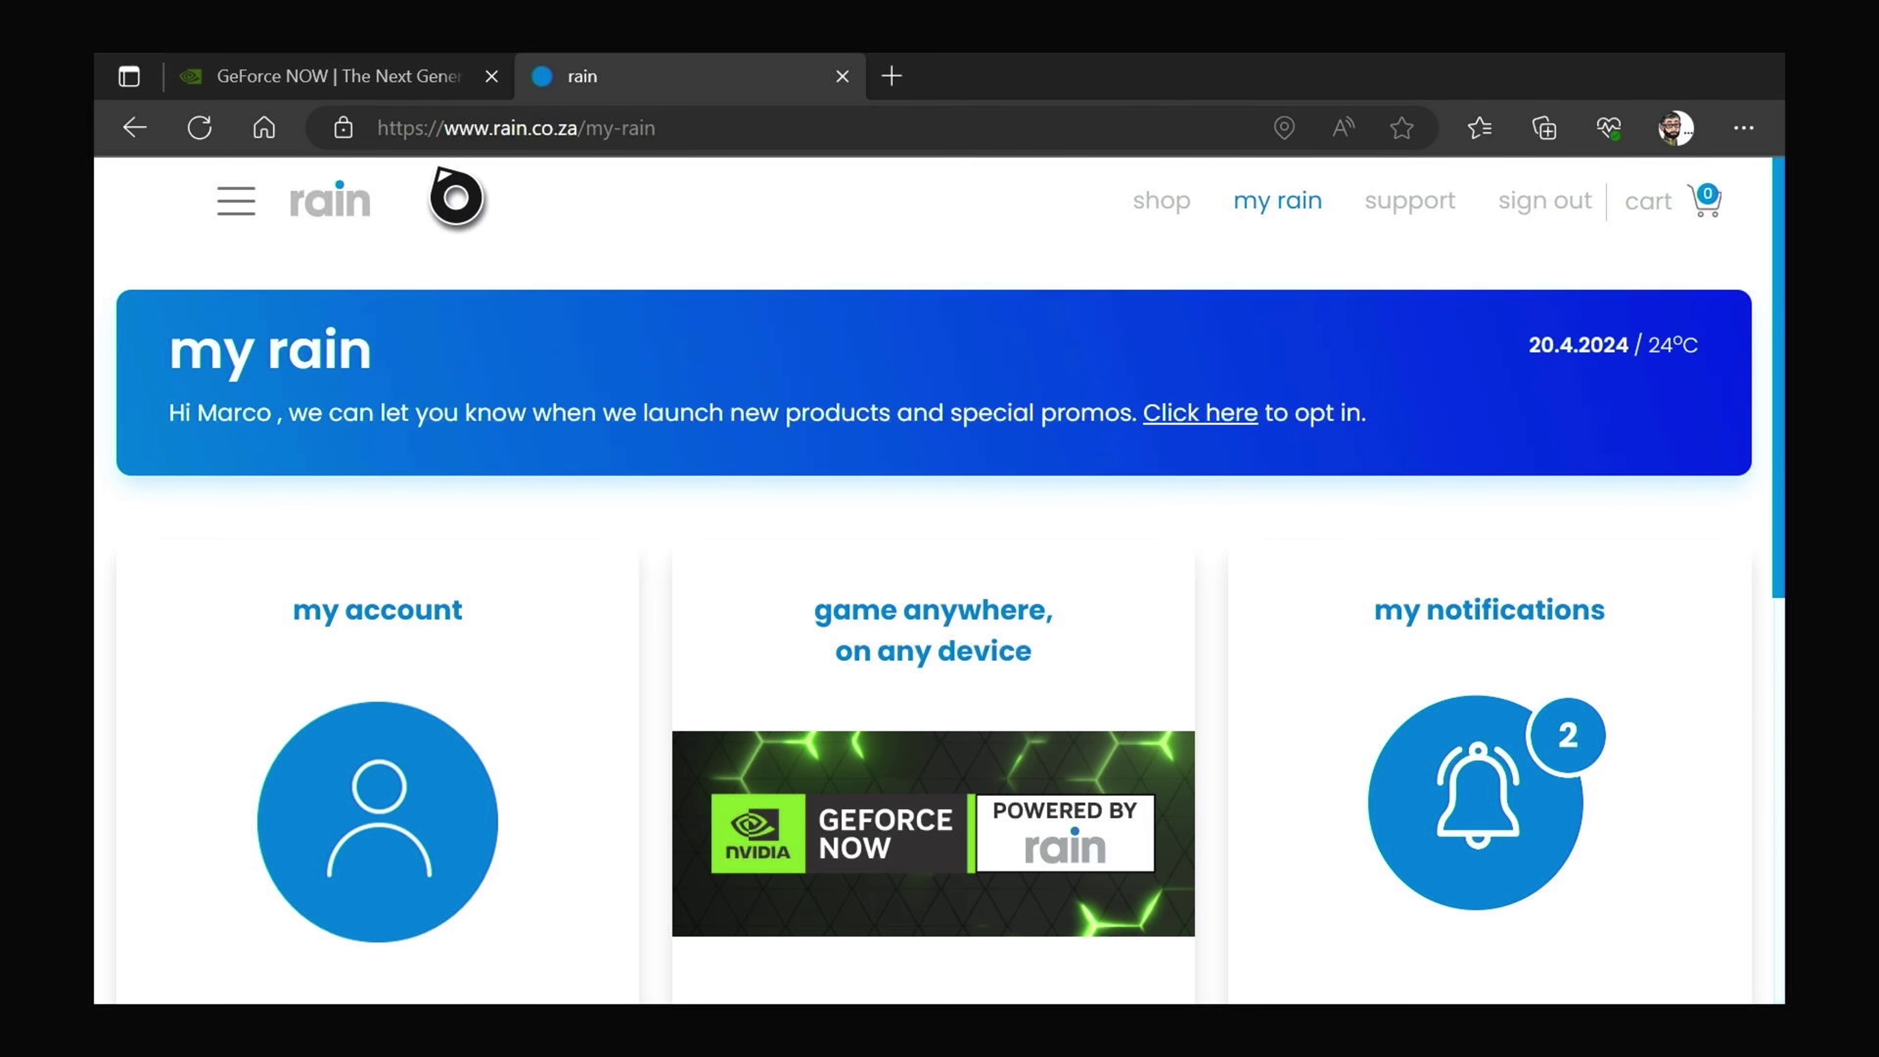
# Open play.geforcenow.com from a Bing search for geforcenow and agree to the GeForce NOW Terms of Use.
pyautogui.click(392, 87)
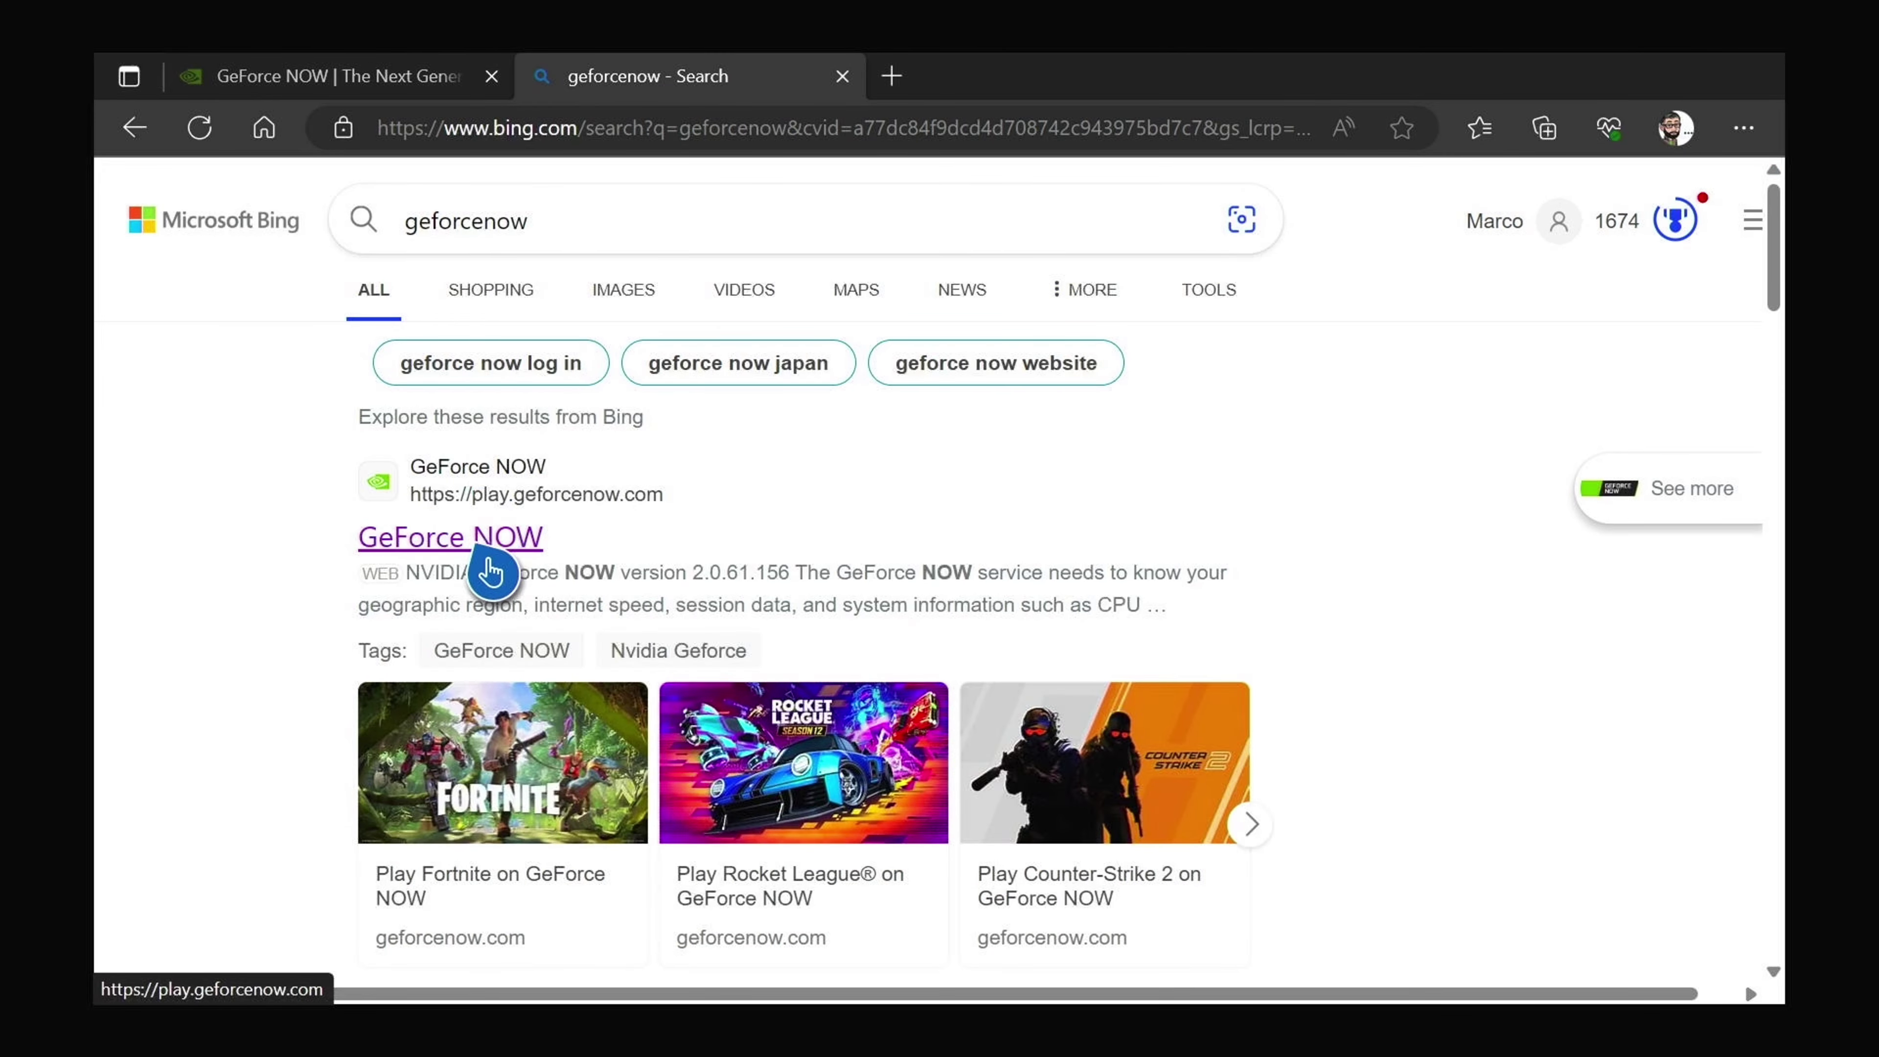
pyautogui.click(487, 543)
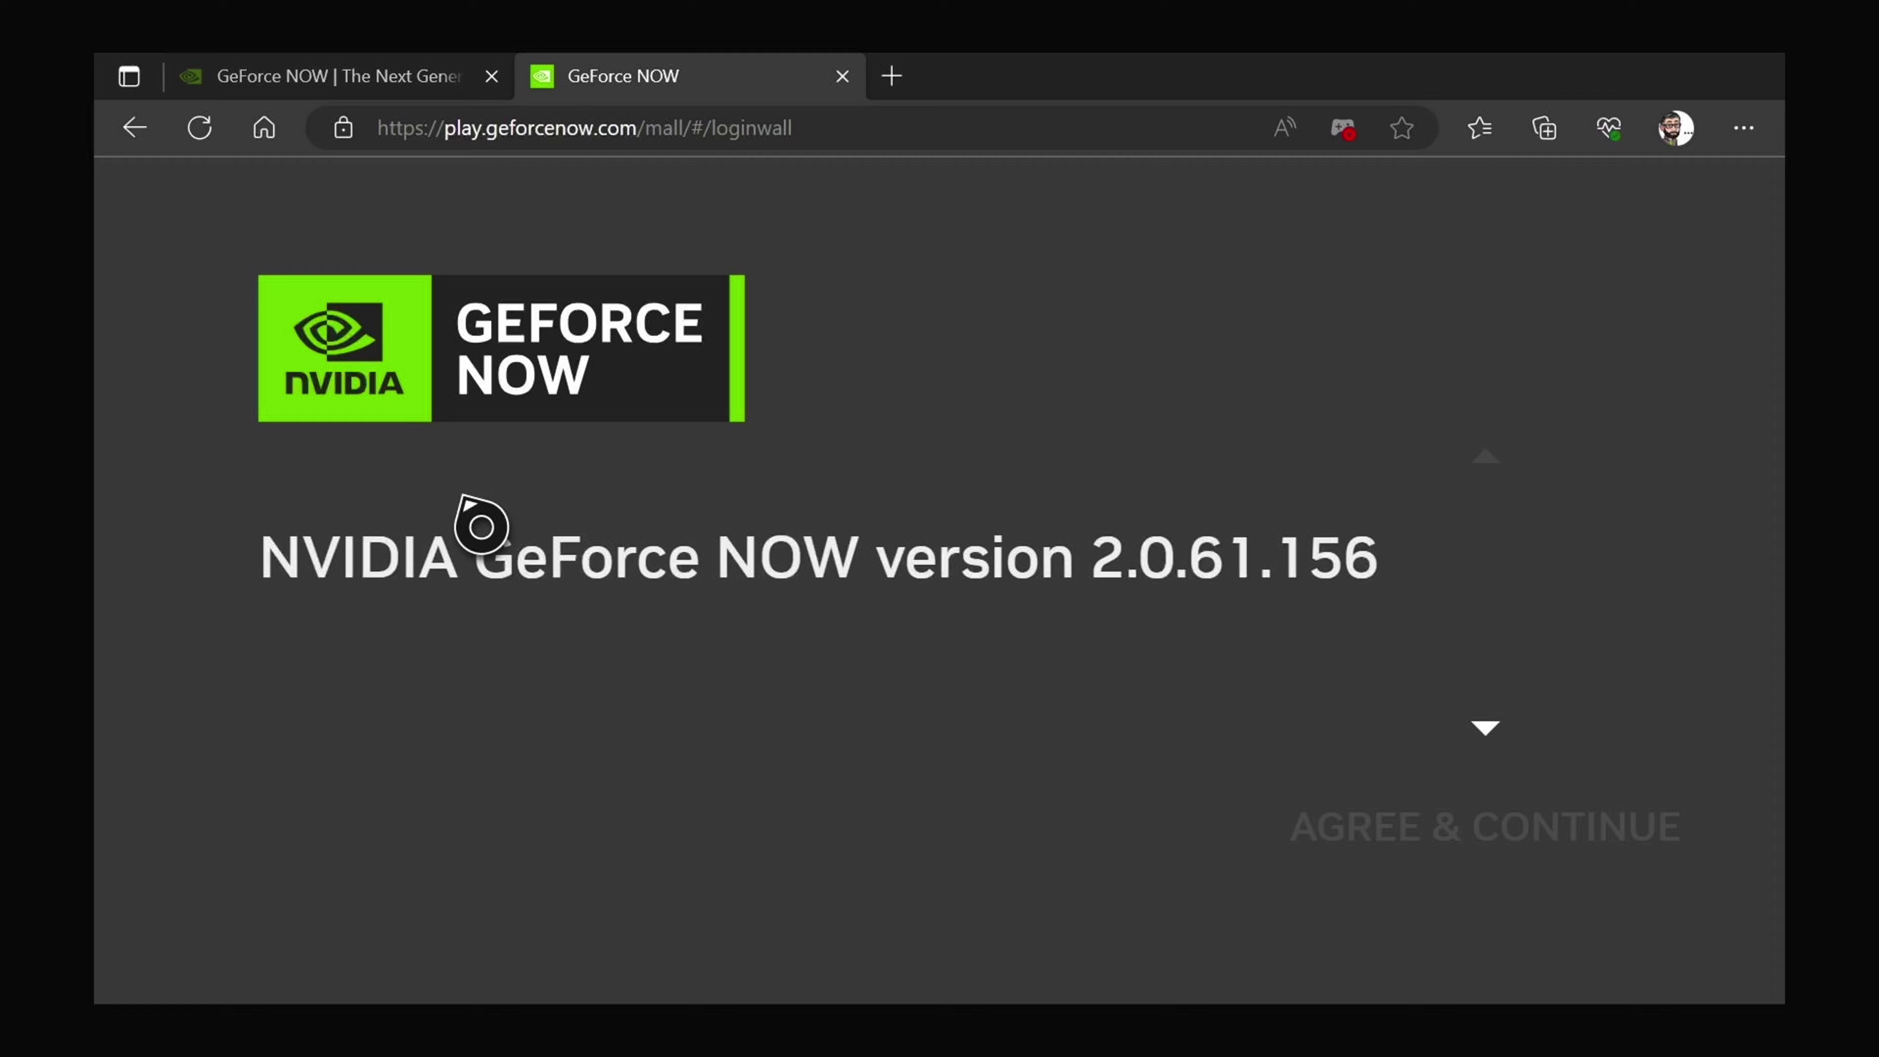
pyautogui.scroll(-5, 1306, 698)
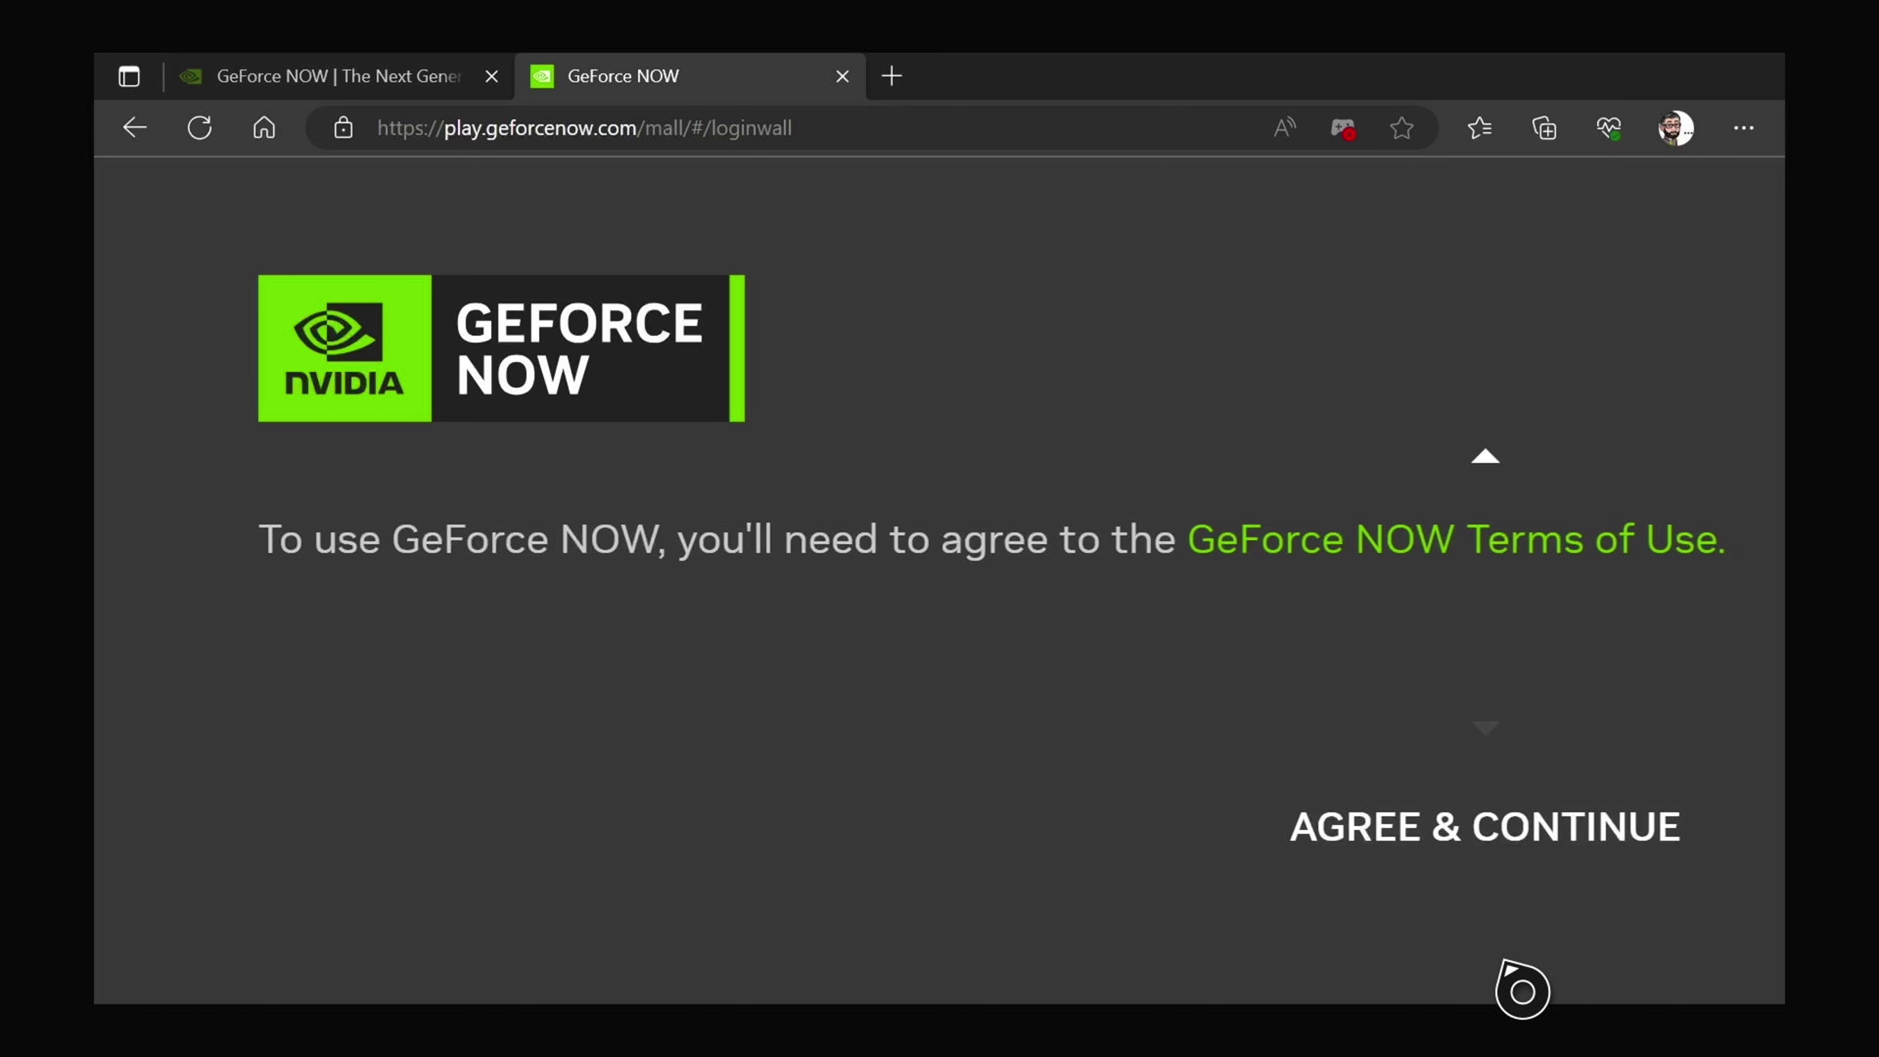
pyautogui.click(1476, 866)
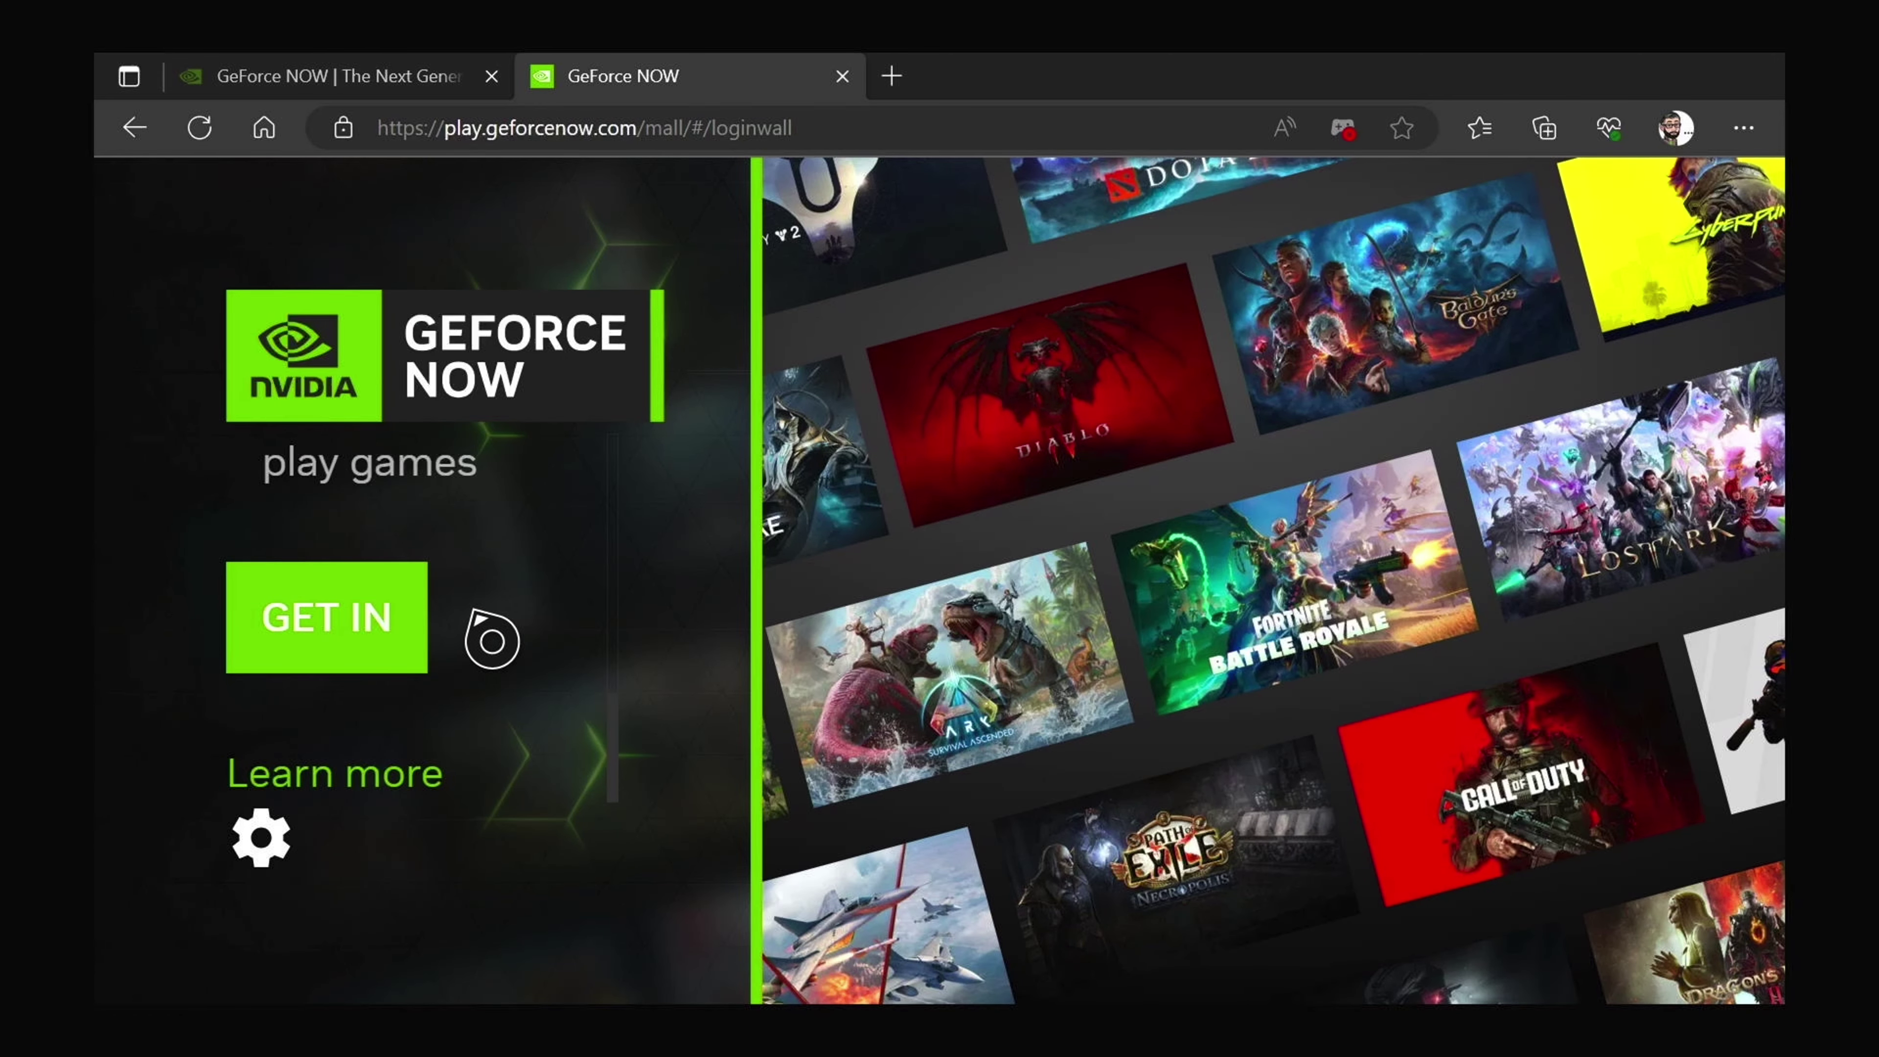
# Start the GeForce NOW login and approve the Xbox Console login in the phone's browser.
pyautogui.click(372, 640)
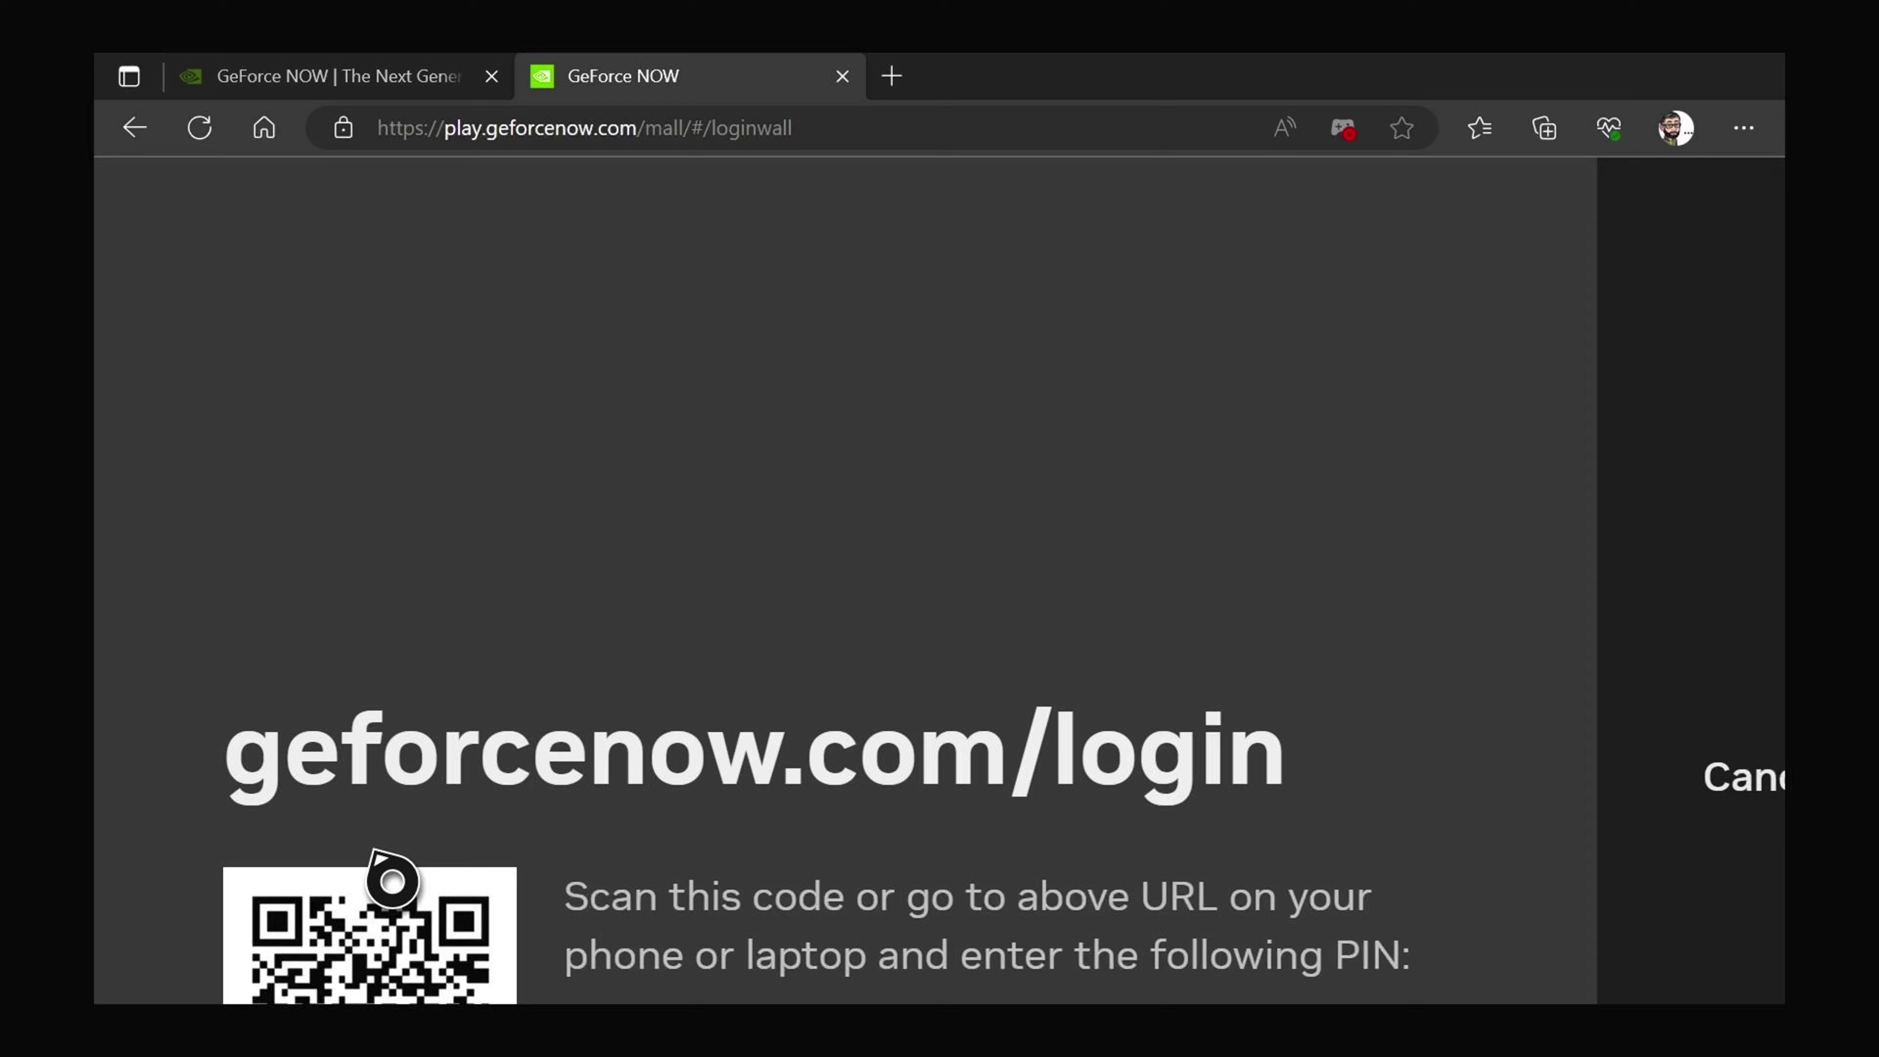
pyautogui.hotkey('ctrl', '-')
pyautogui.hotkey('ctrl', '-')
pyautogui.hotkey('ctrl', '-')
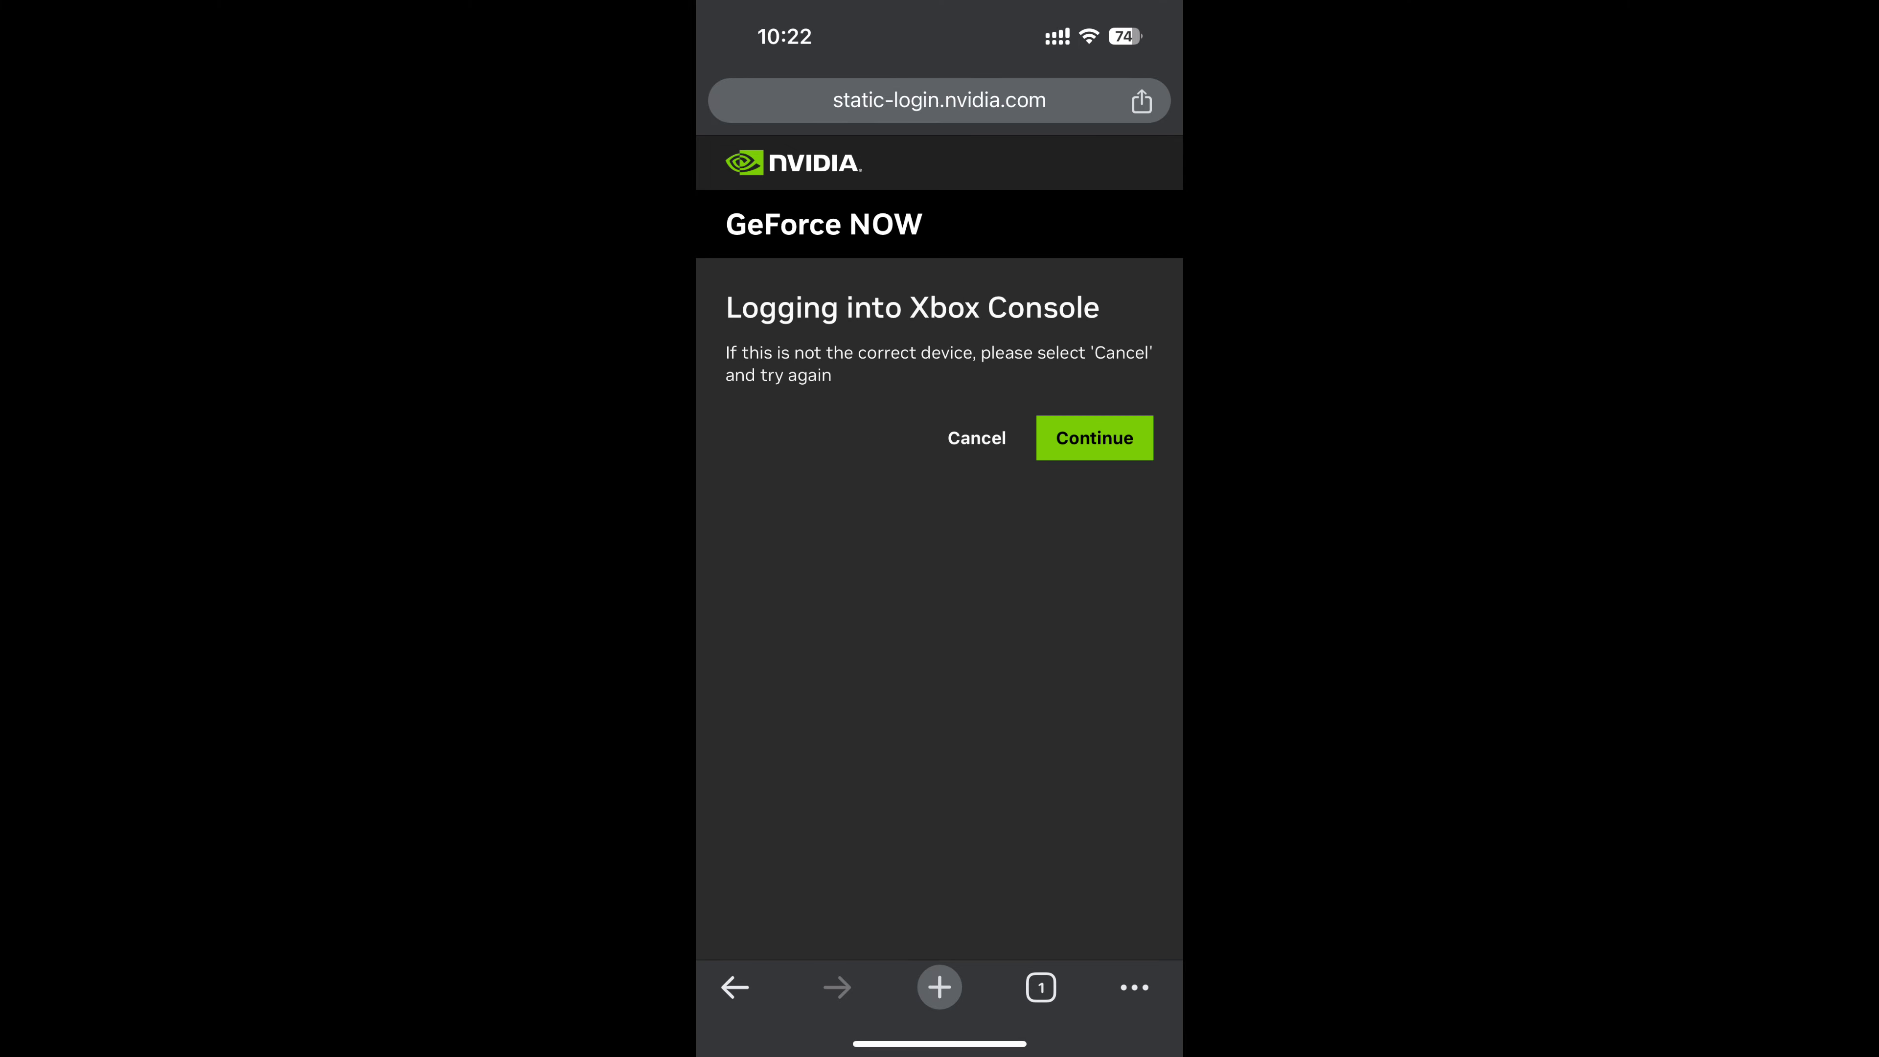
pyautogui.click(1094, 437)
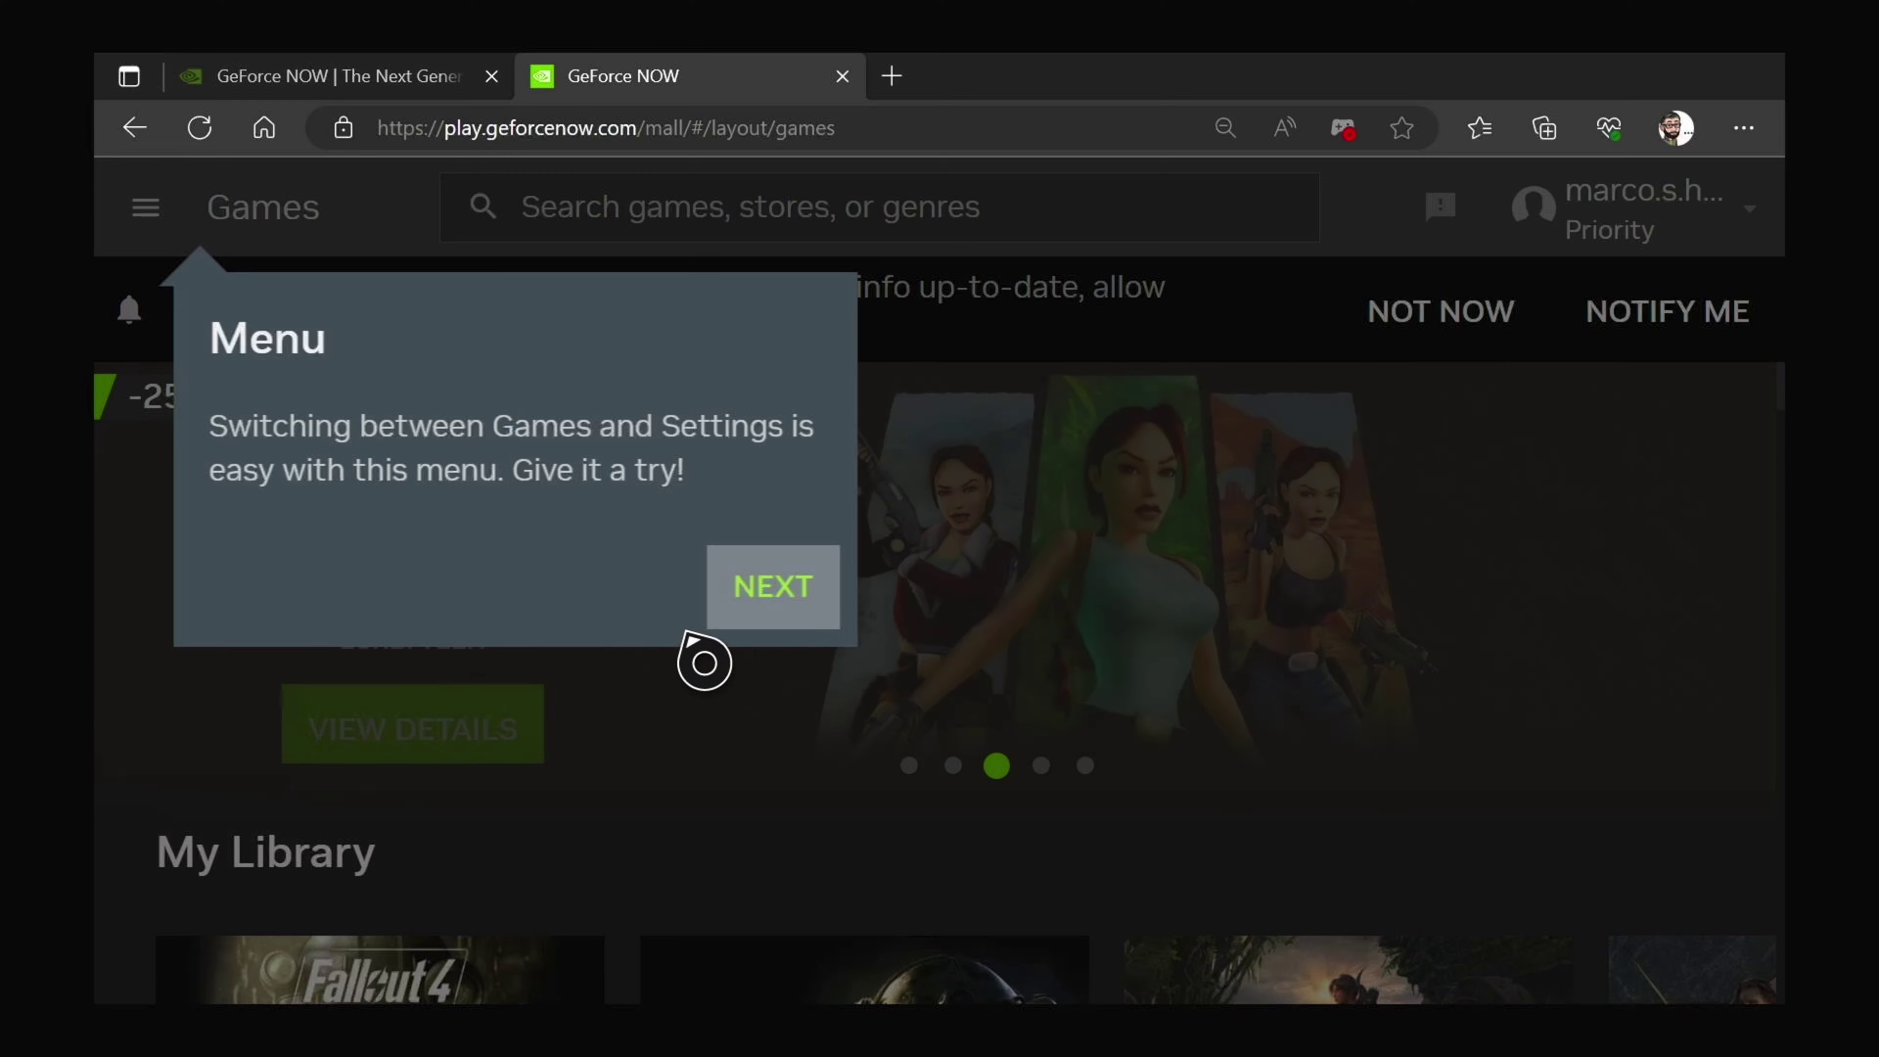
# Go through the menu and search introduction tips and decline the GeForce NOW browser notifications for now.
pyautogui.click(758, 611)
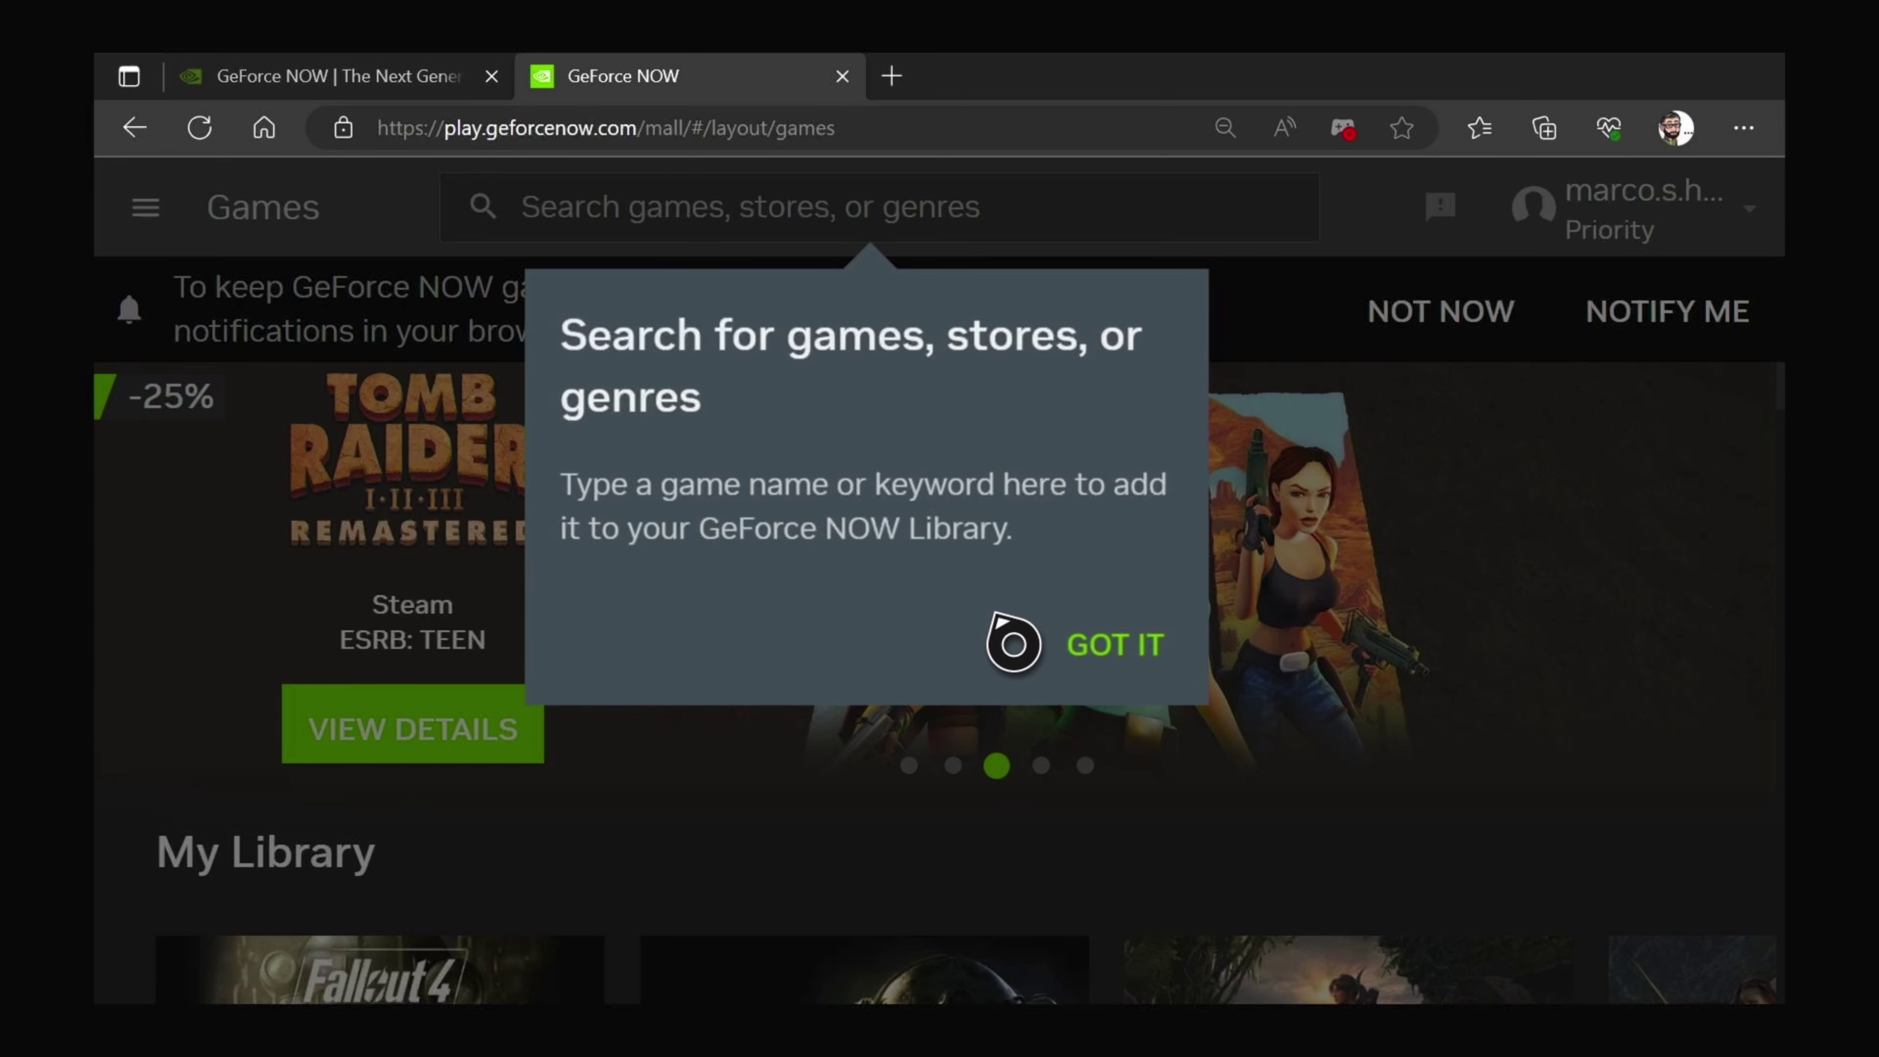
pyautogui.click(1121, 672)
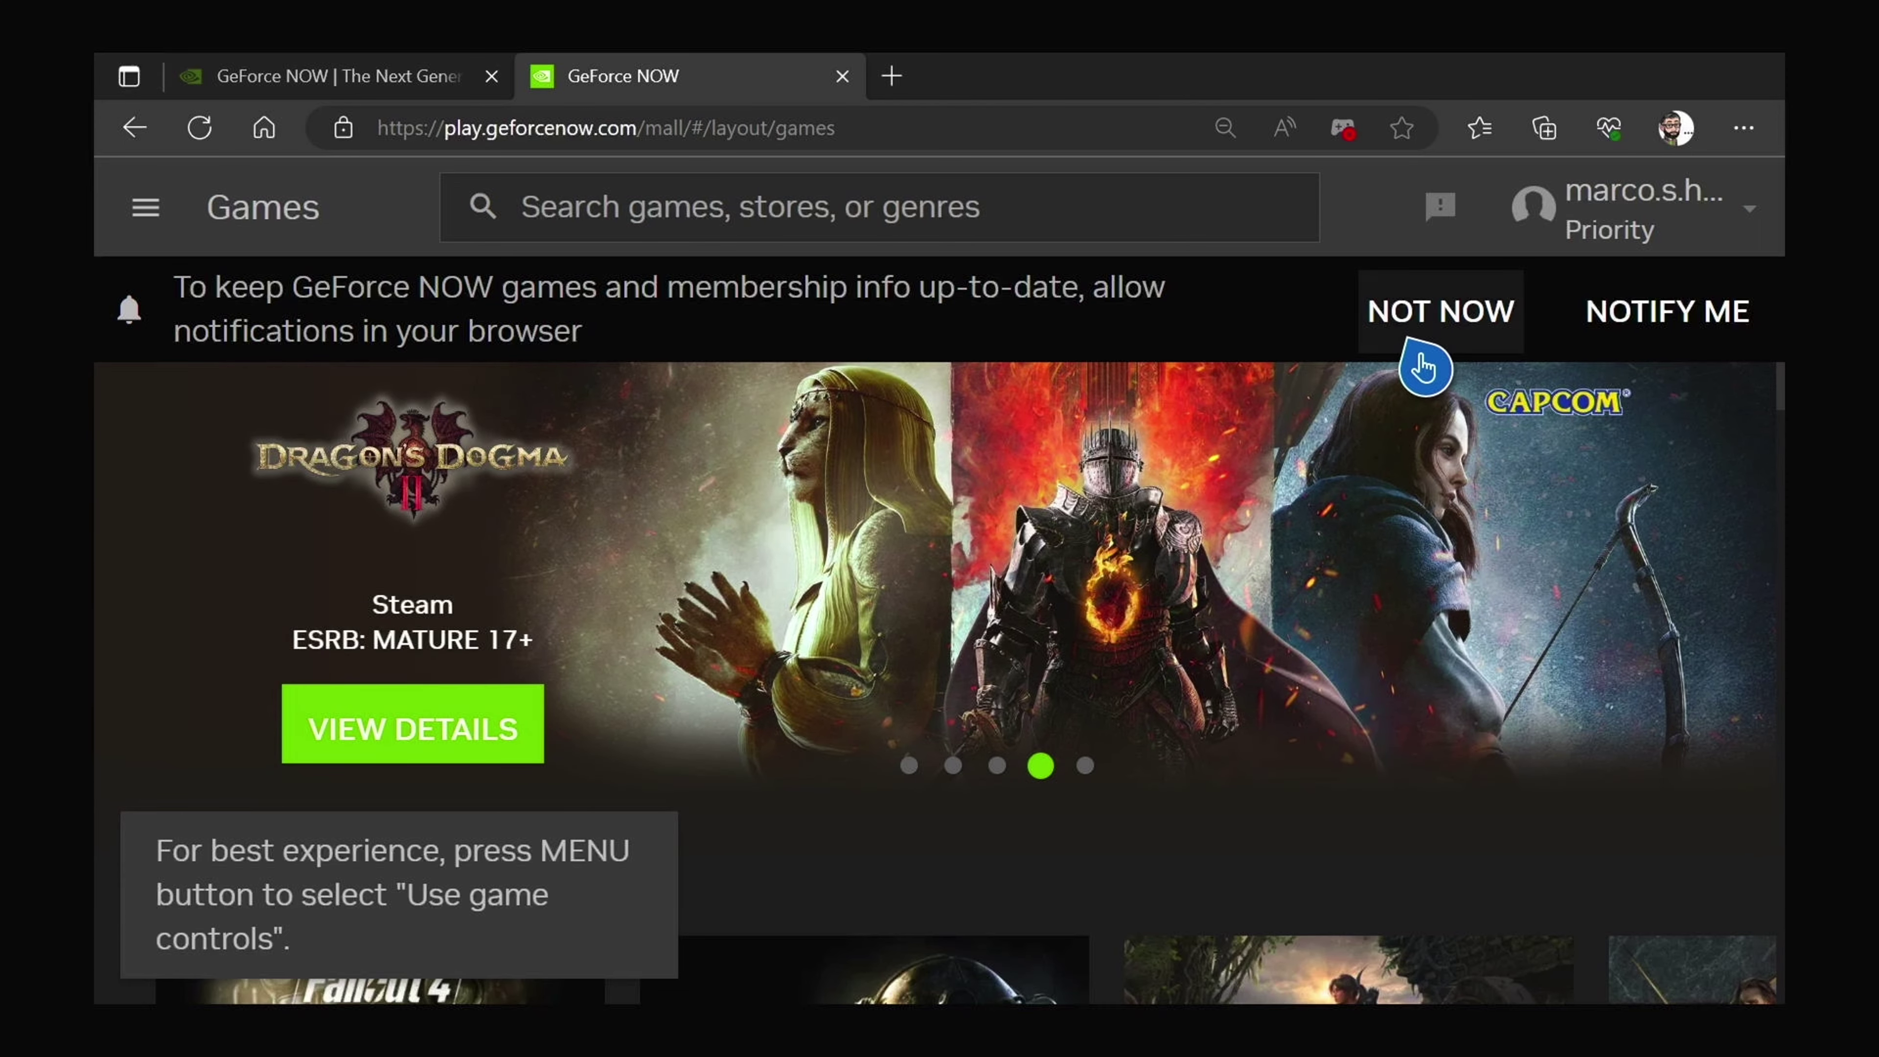
pyautogui.click(1438, 342)
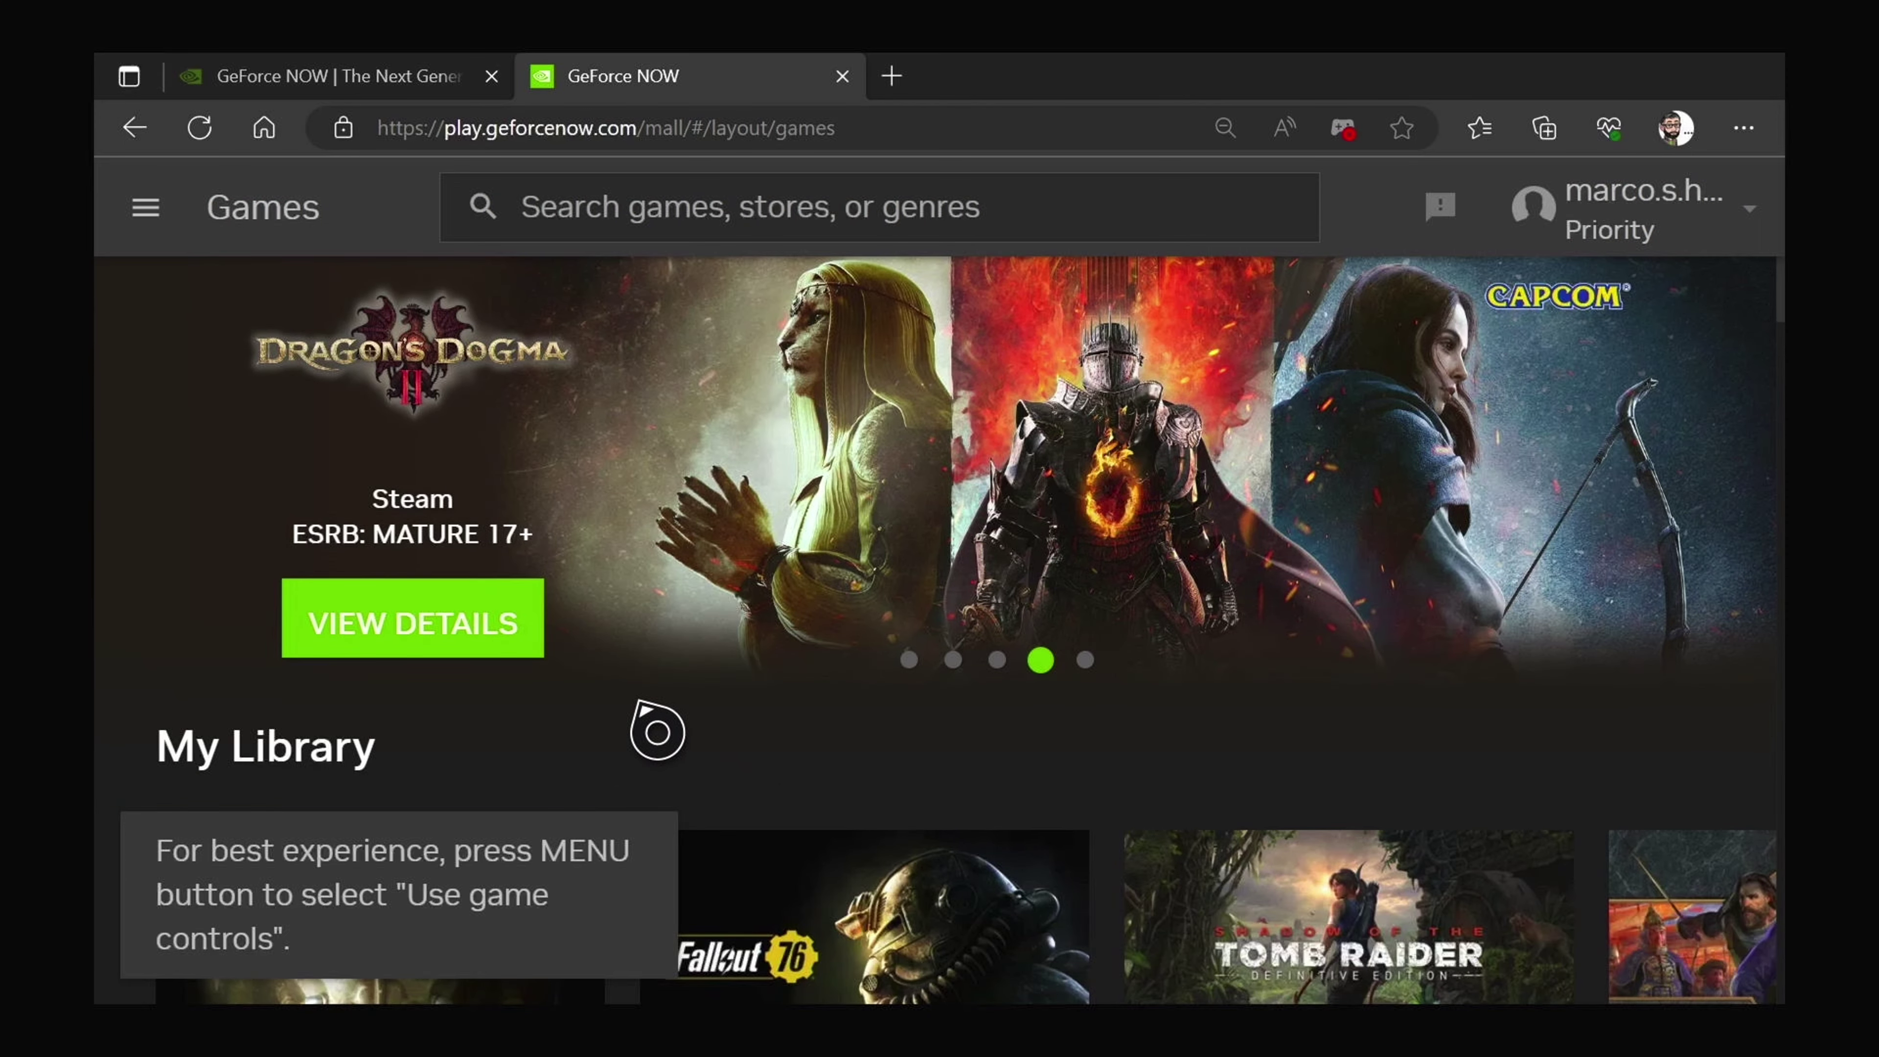
# Search the GeForce NOW games for "counter".
pyautogui.scroll(-6, 657, 733)
pyautogui.scroll(1, 656, 732)
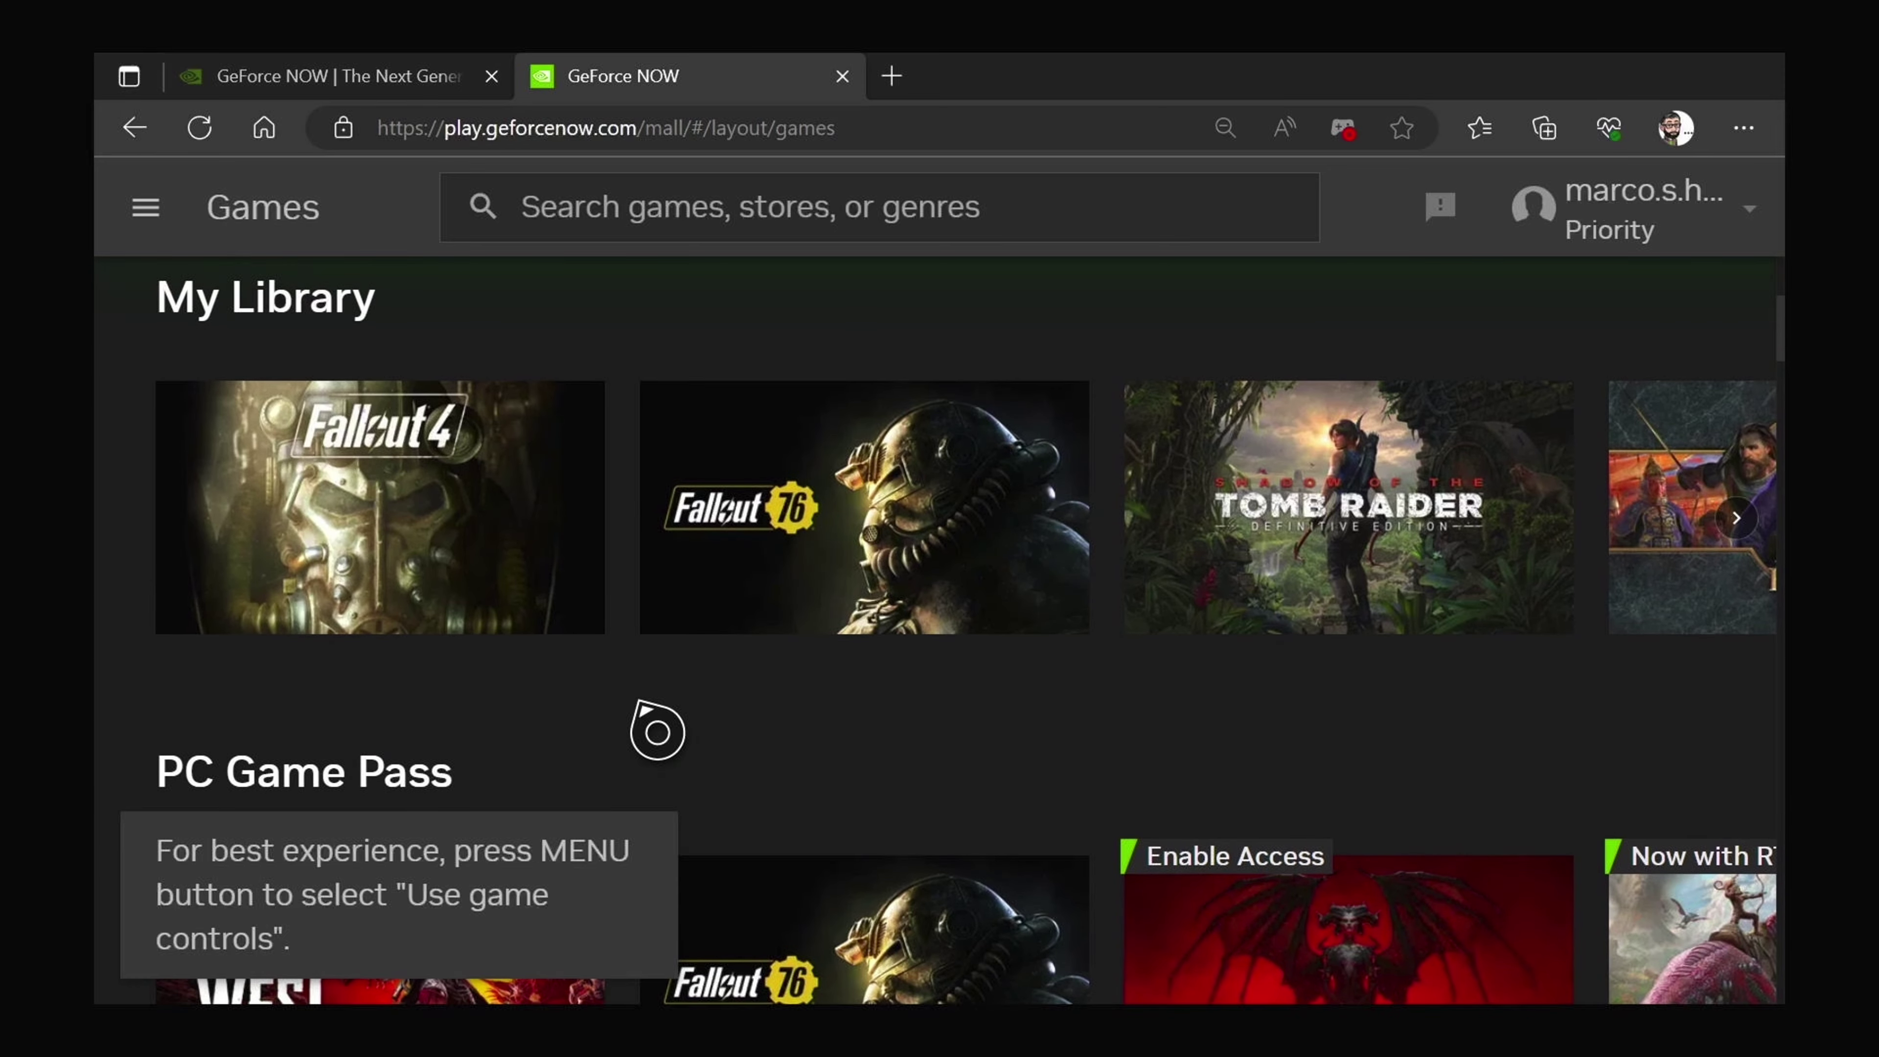
pyautogui.scroll(5, 657, 733)
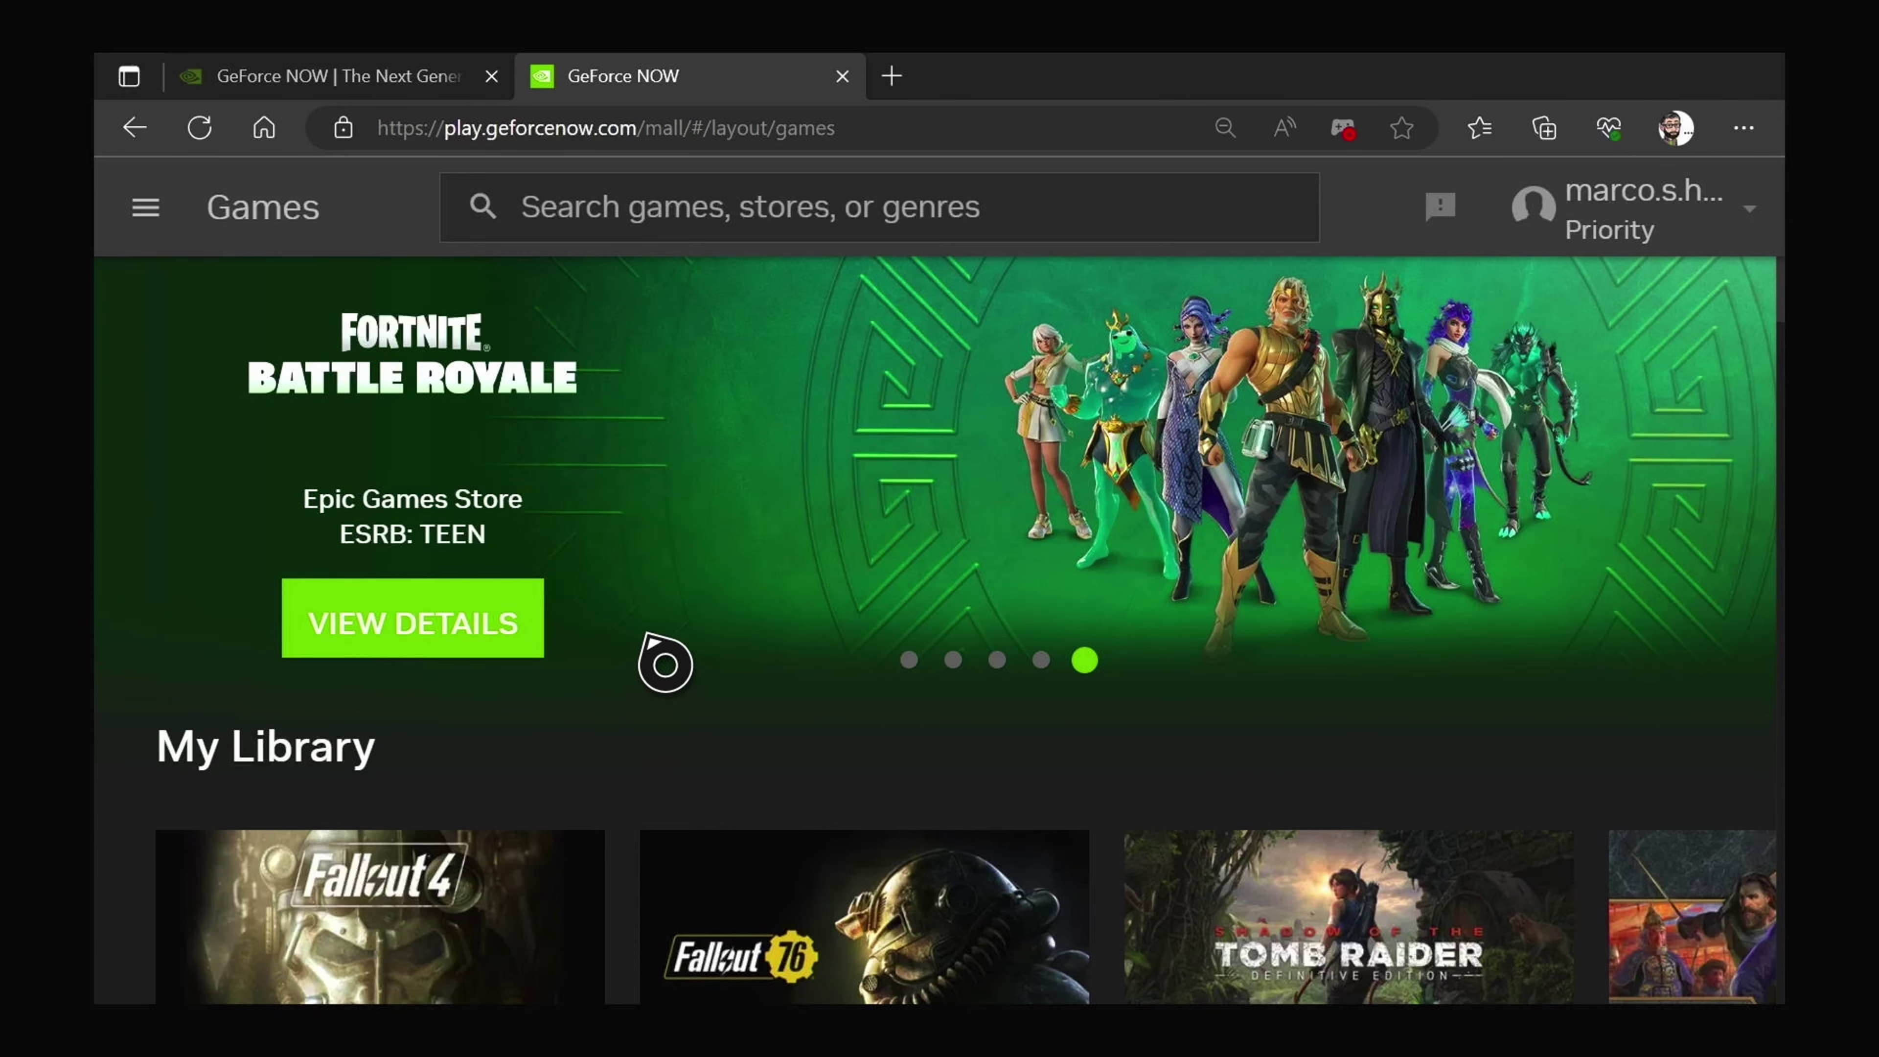
pyautogui.click(820, 212)
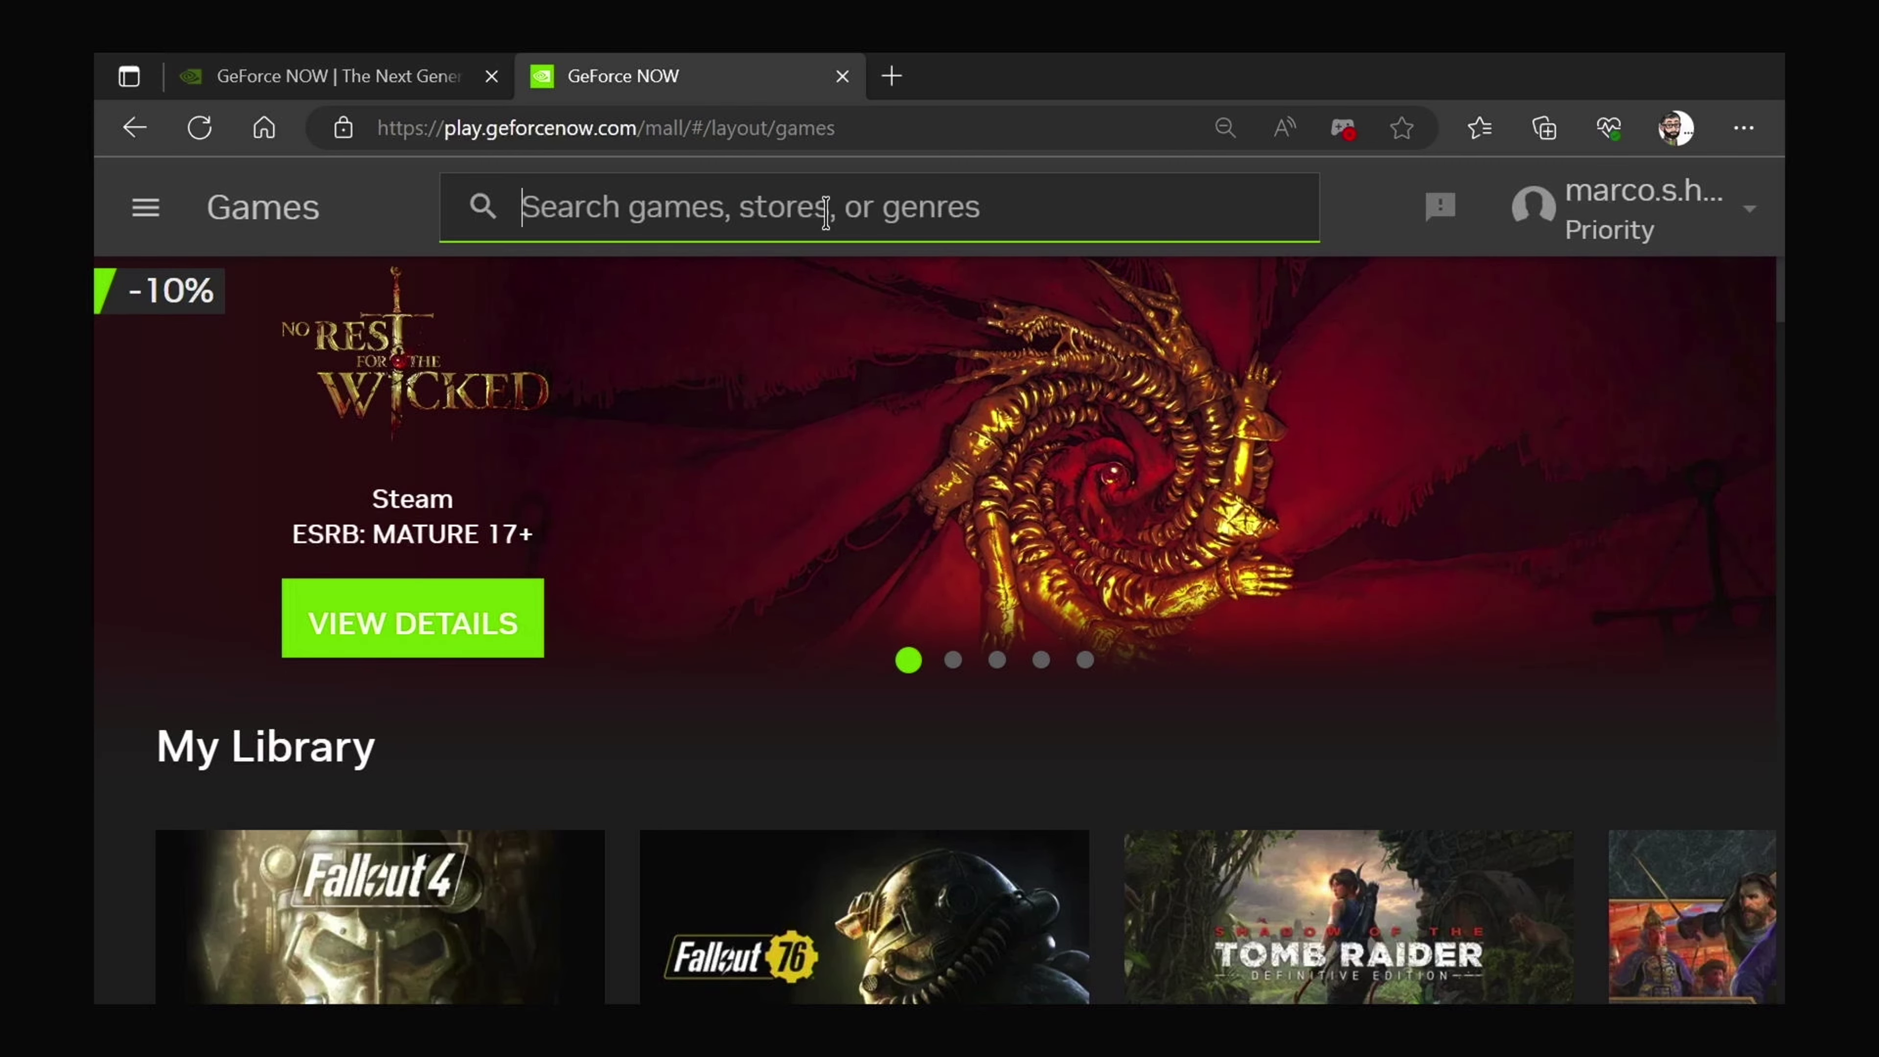
pyautogui.write('counbt=')
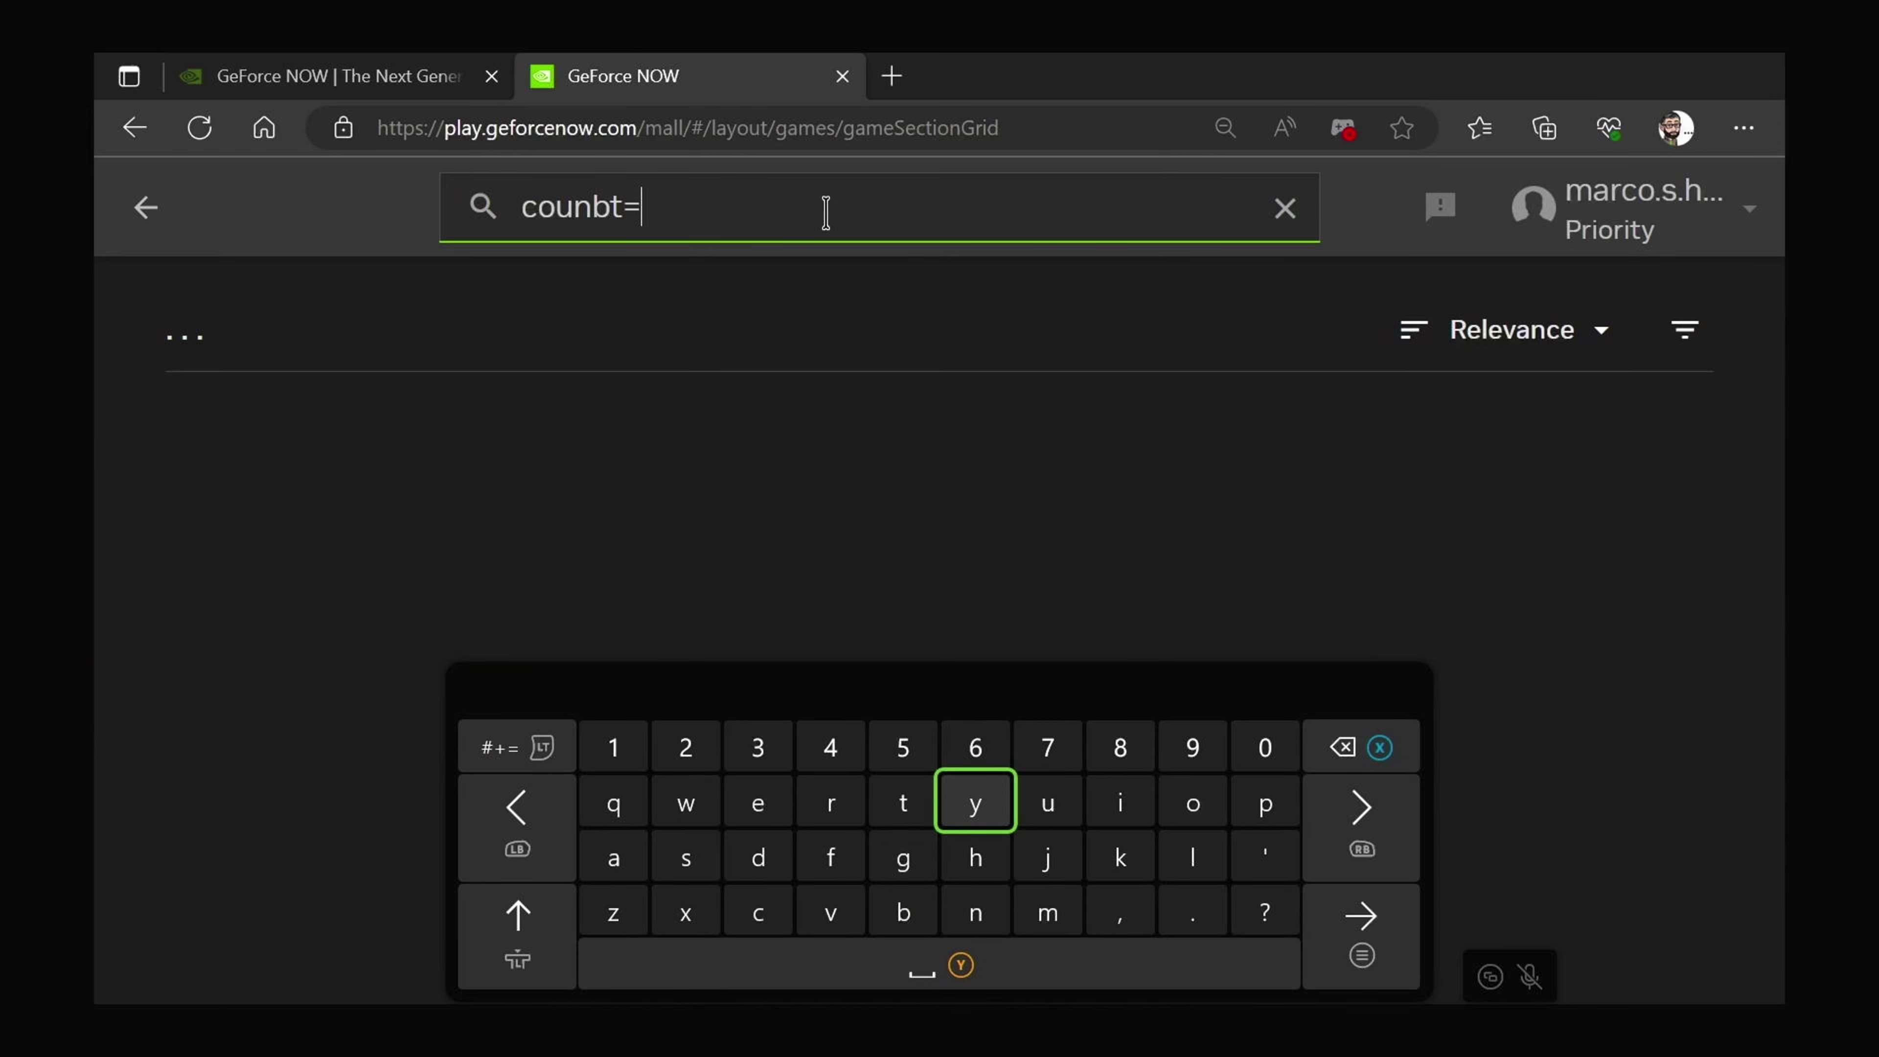
pyautogui.press('BackSpace')
pyautogui.press('BackSpace')
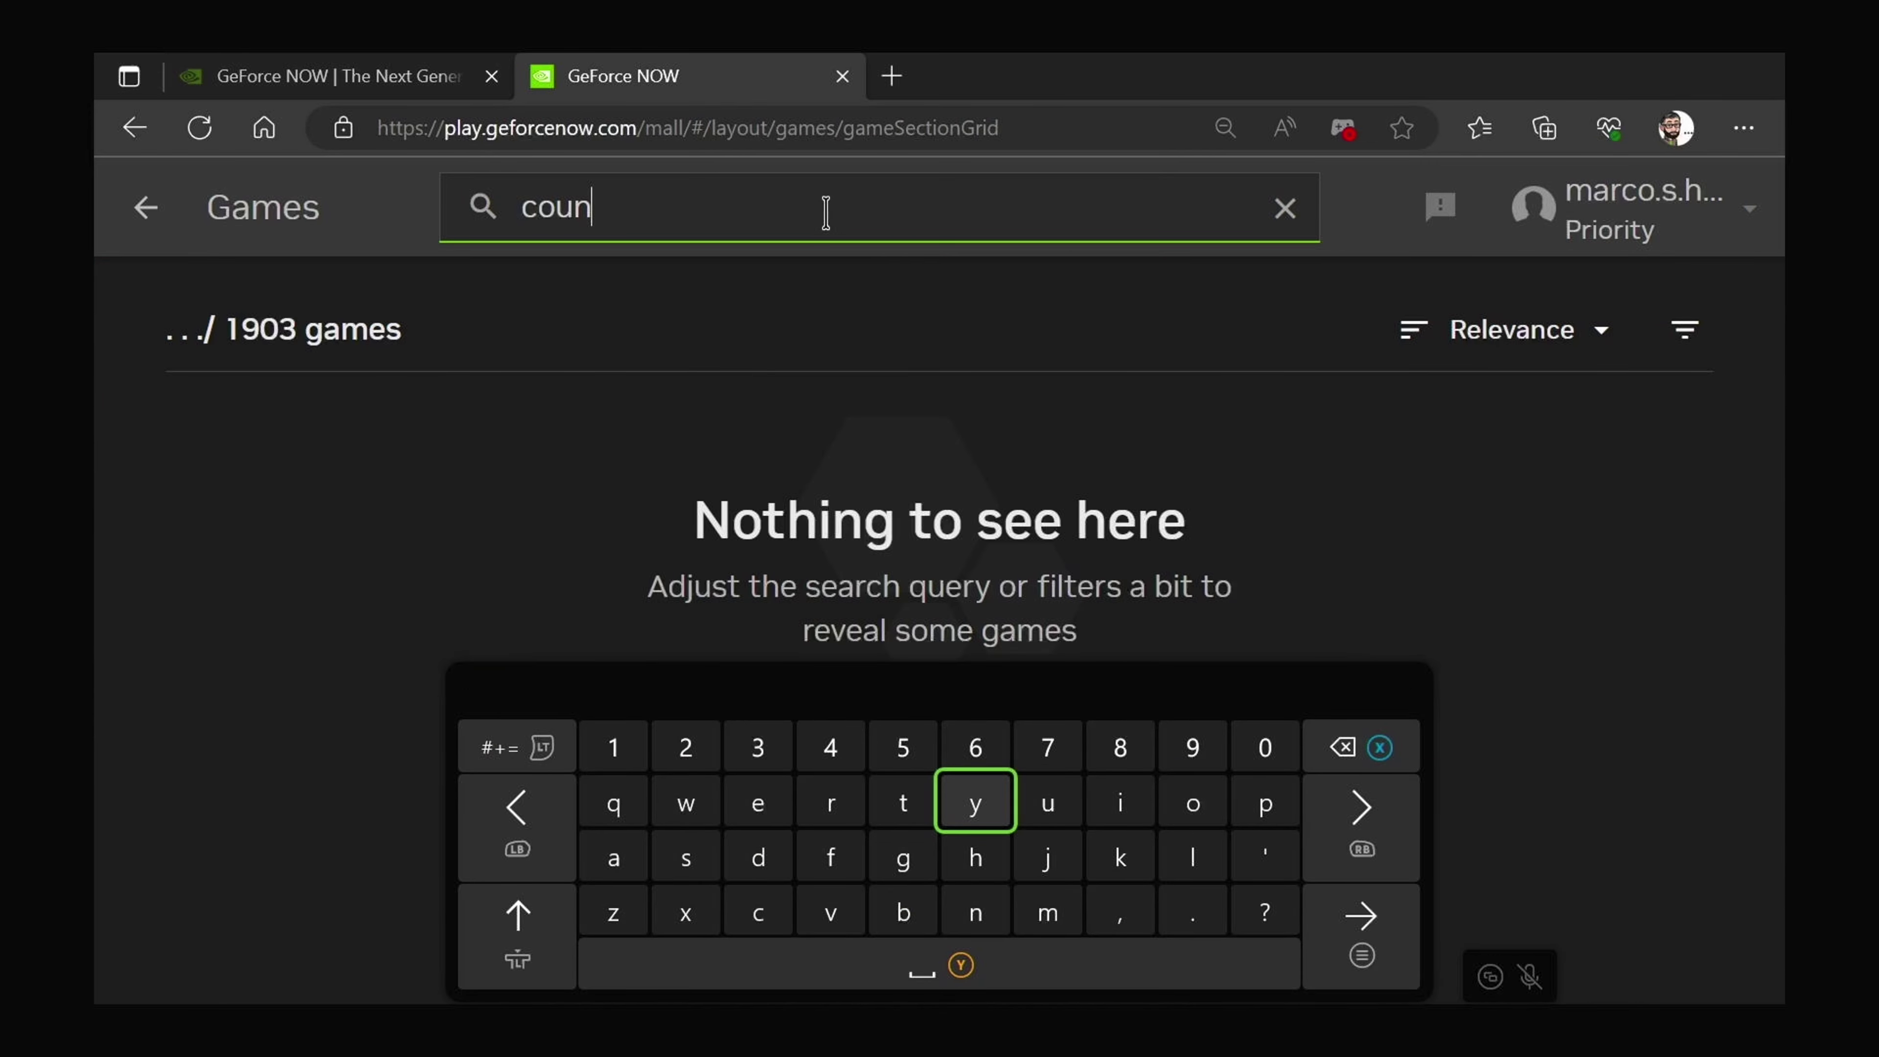
pyautogui.write('ter')
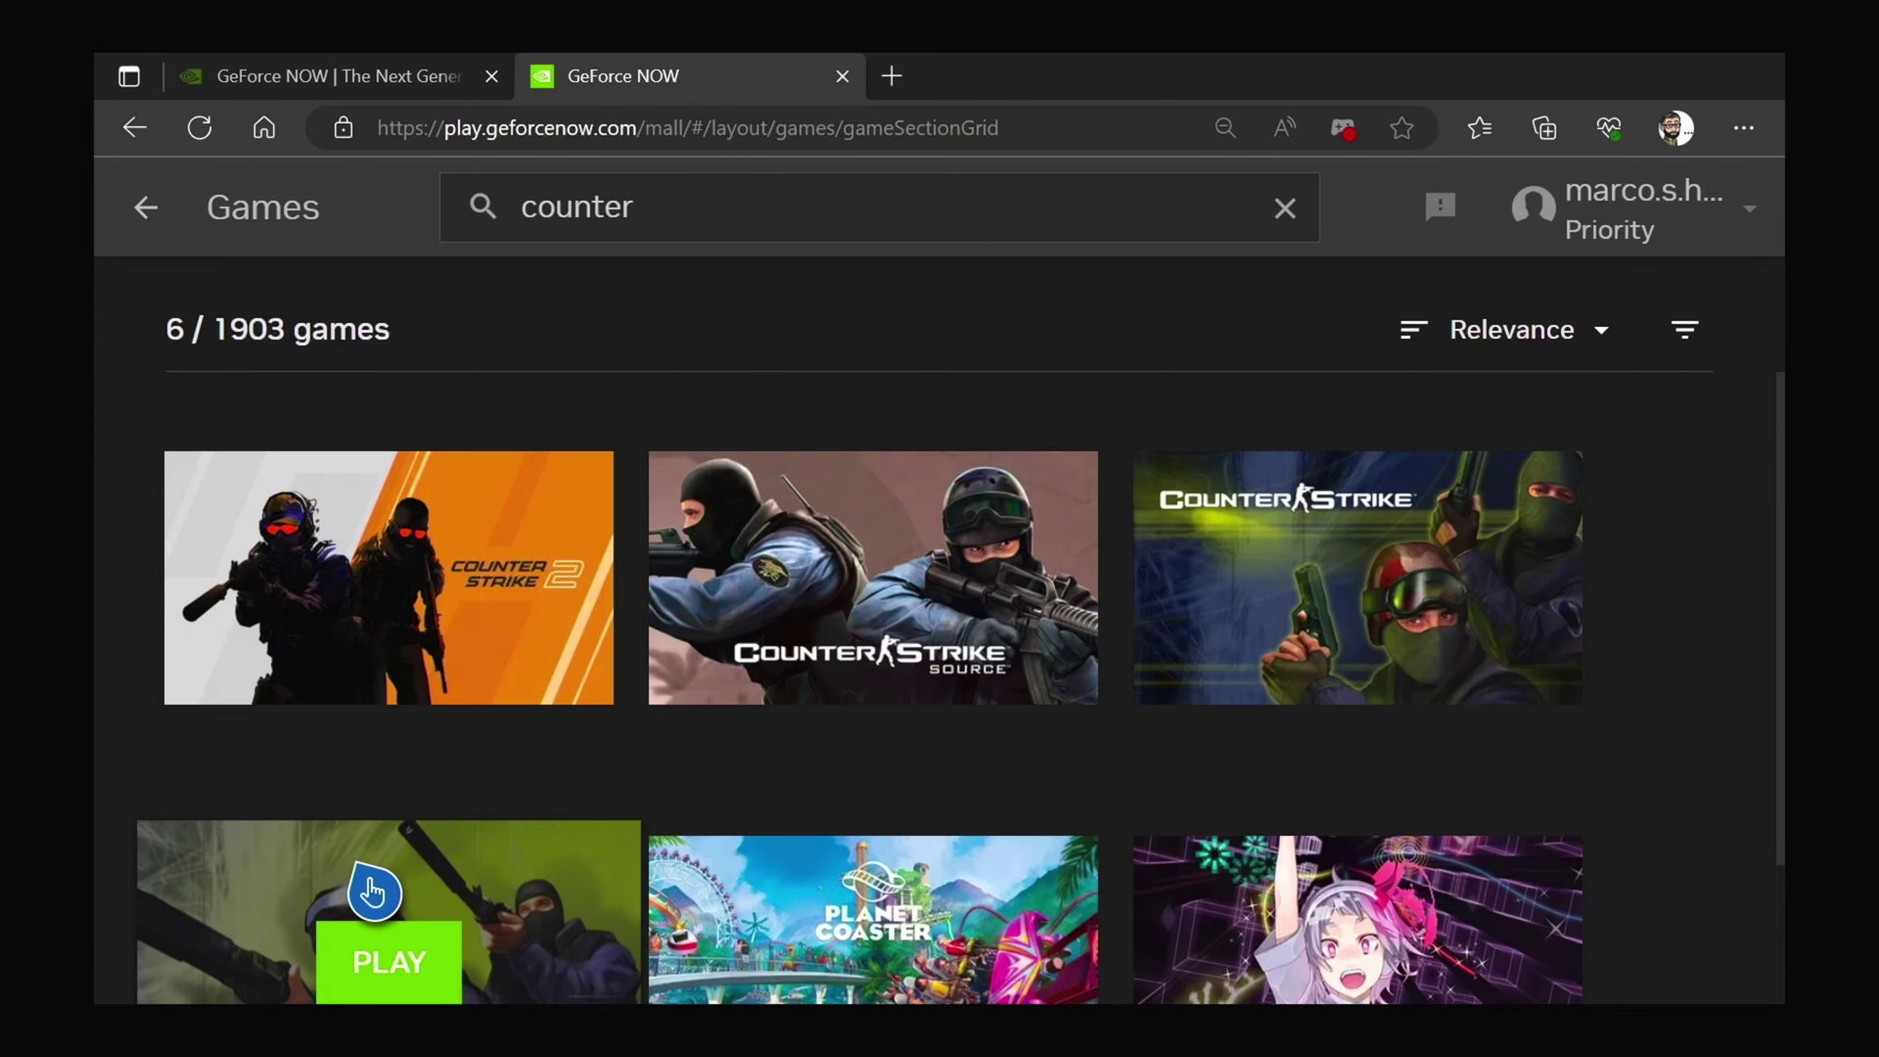
# Launch Counter-Strike 2 from the search results, choosing to be notified when the rig is ready, and enter the gaming rig.
pyautogui.moveTo(376, 722)
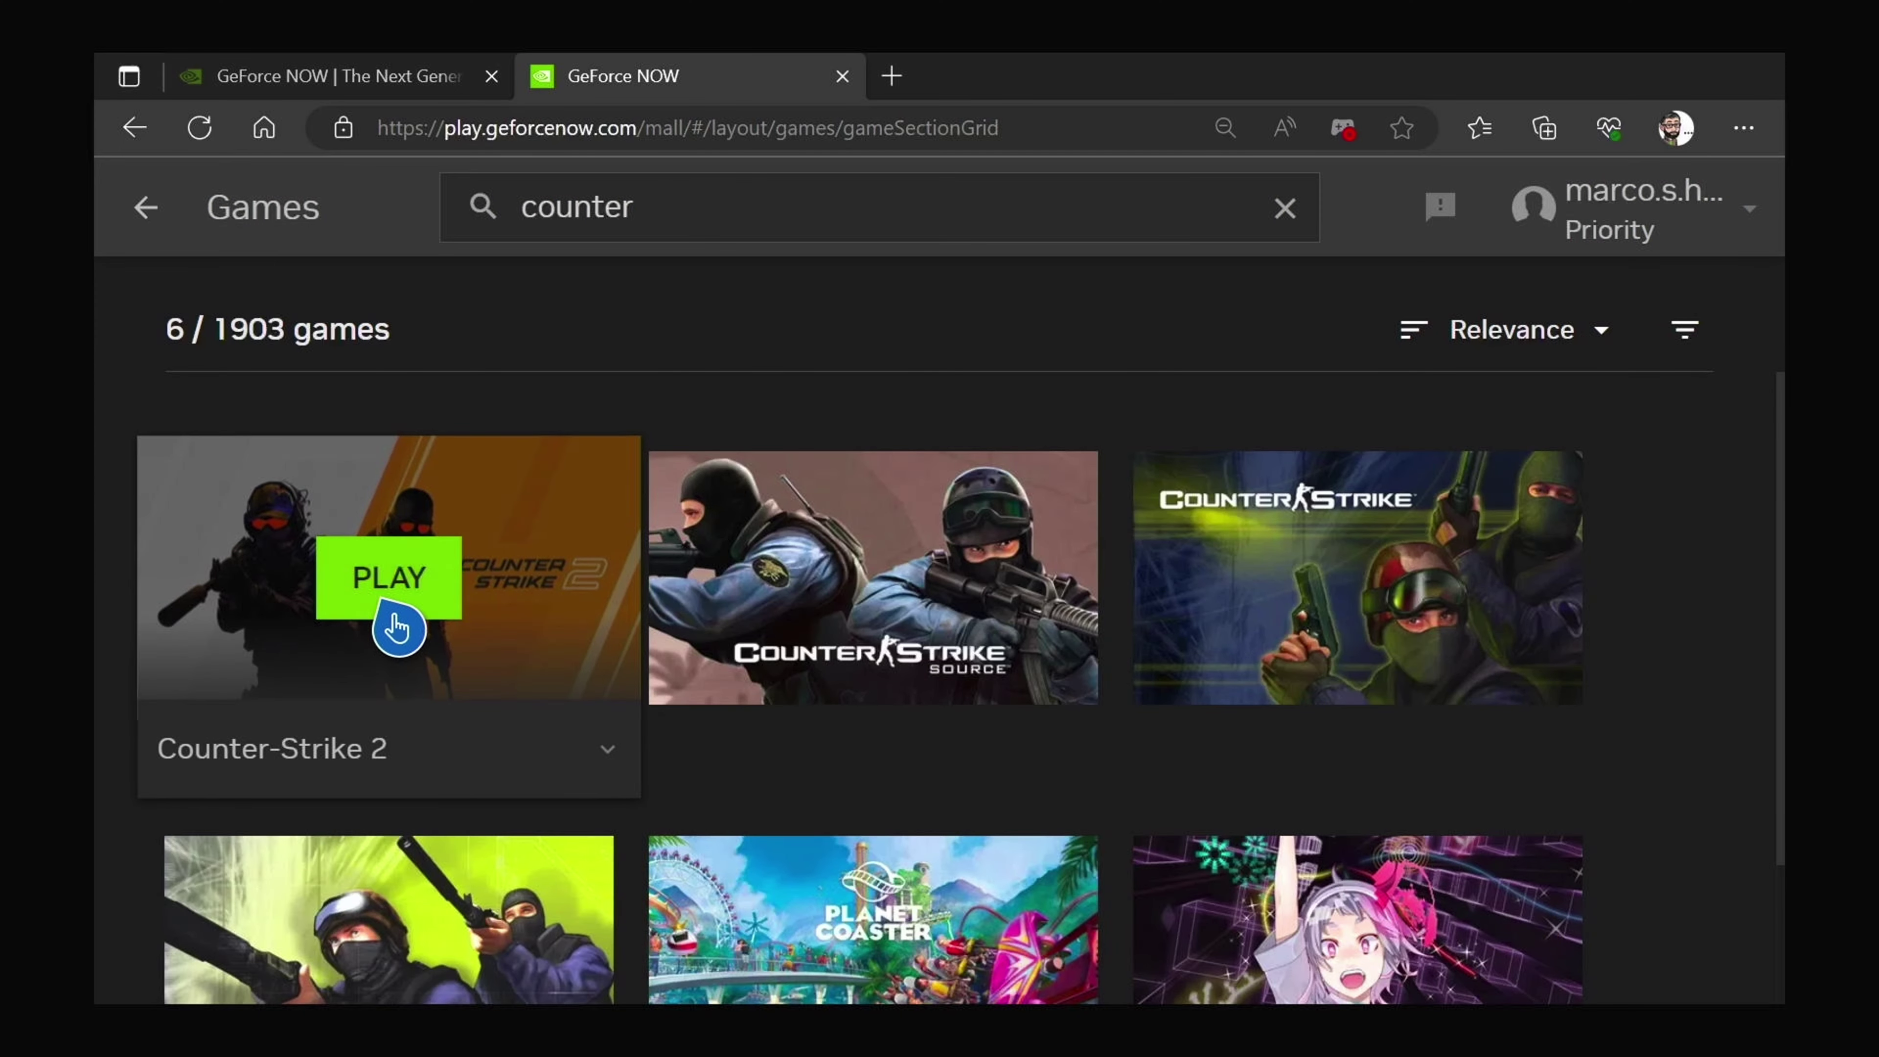
pyautogui.click(389, 614)
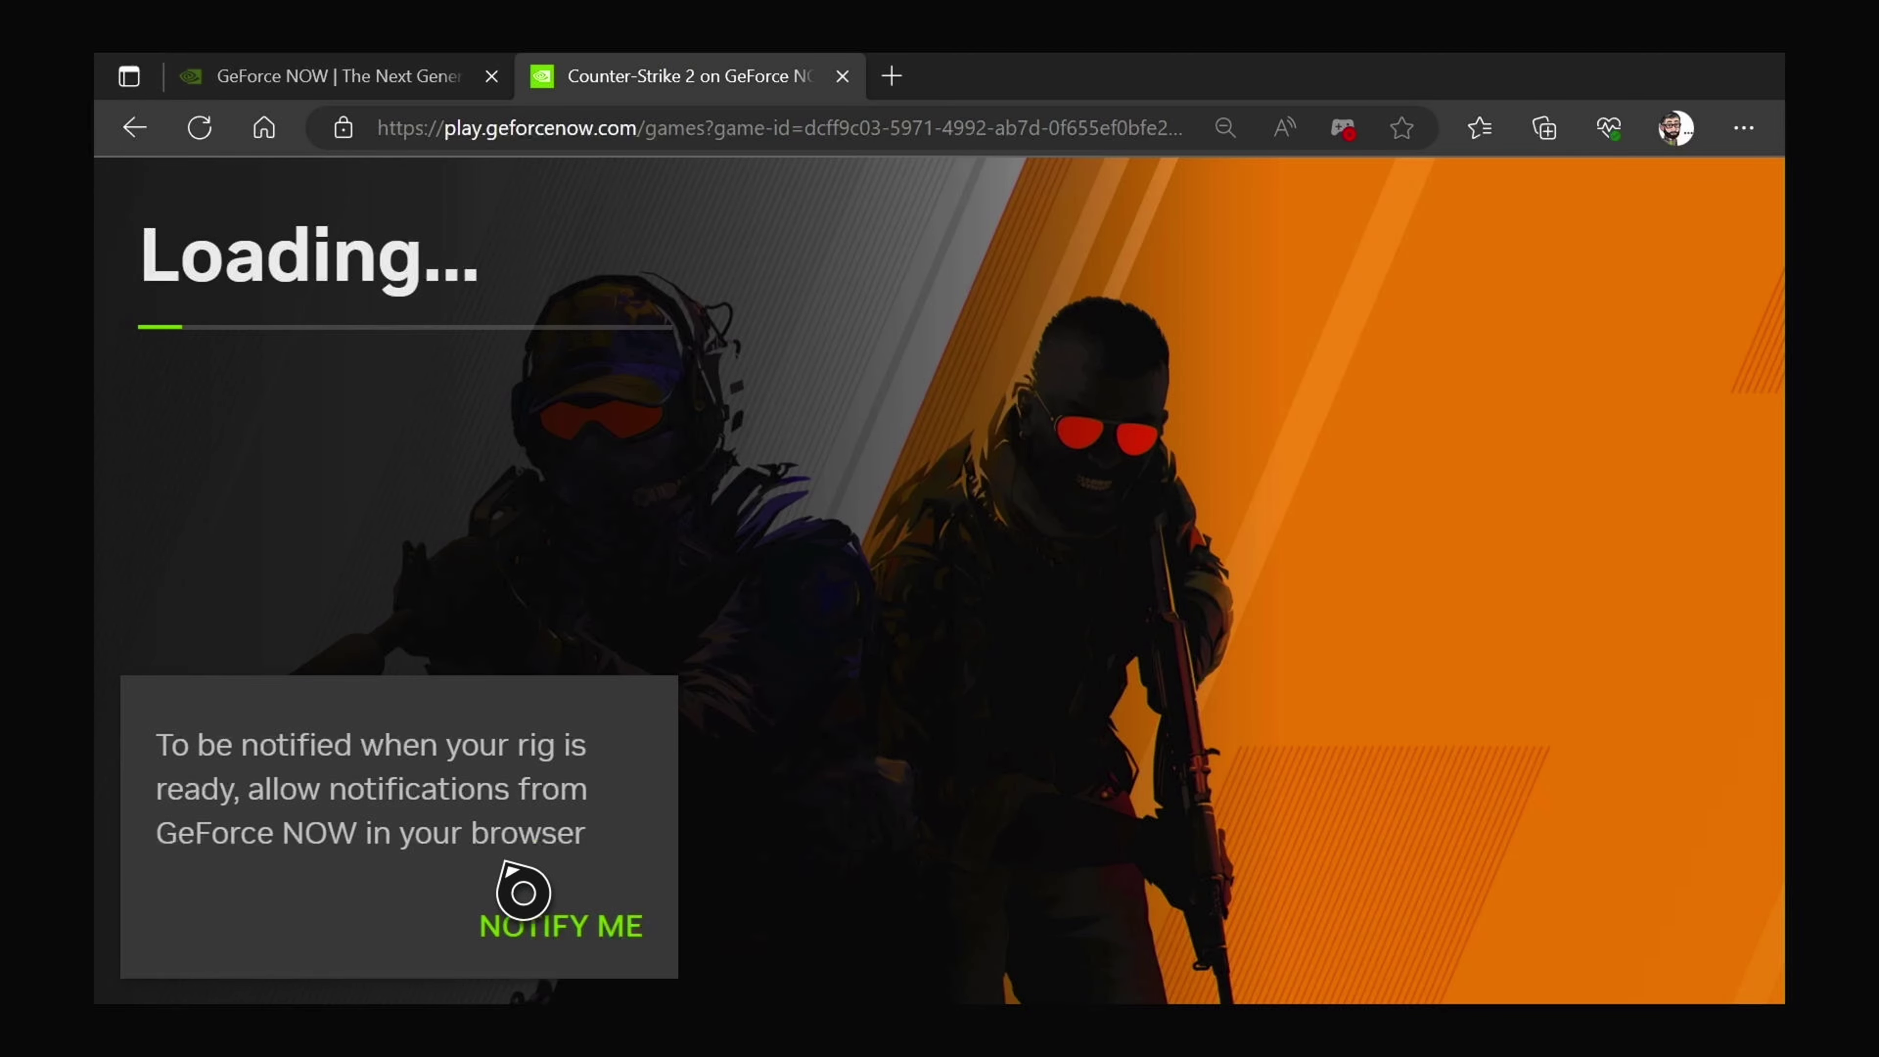
pyautogui.click(529, 940)
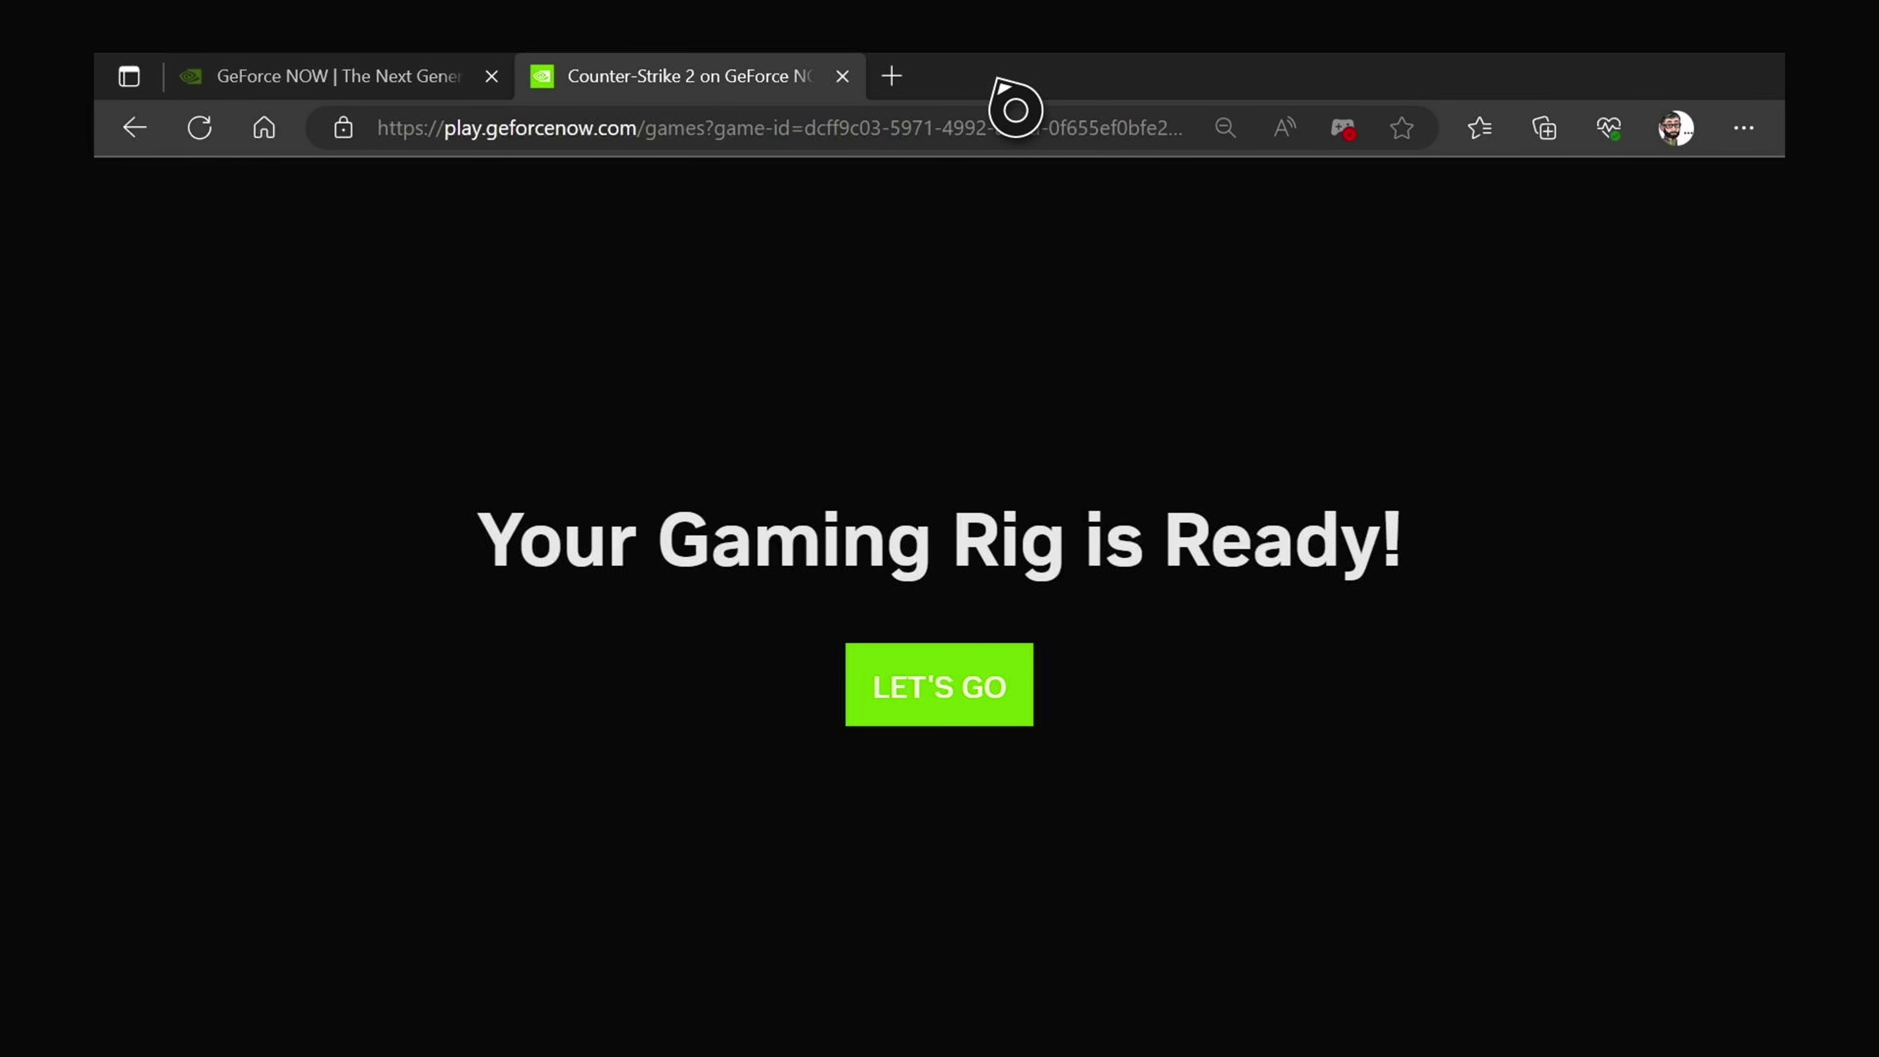
pyautogui.click(954, 702)
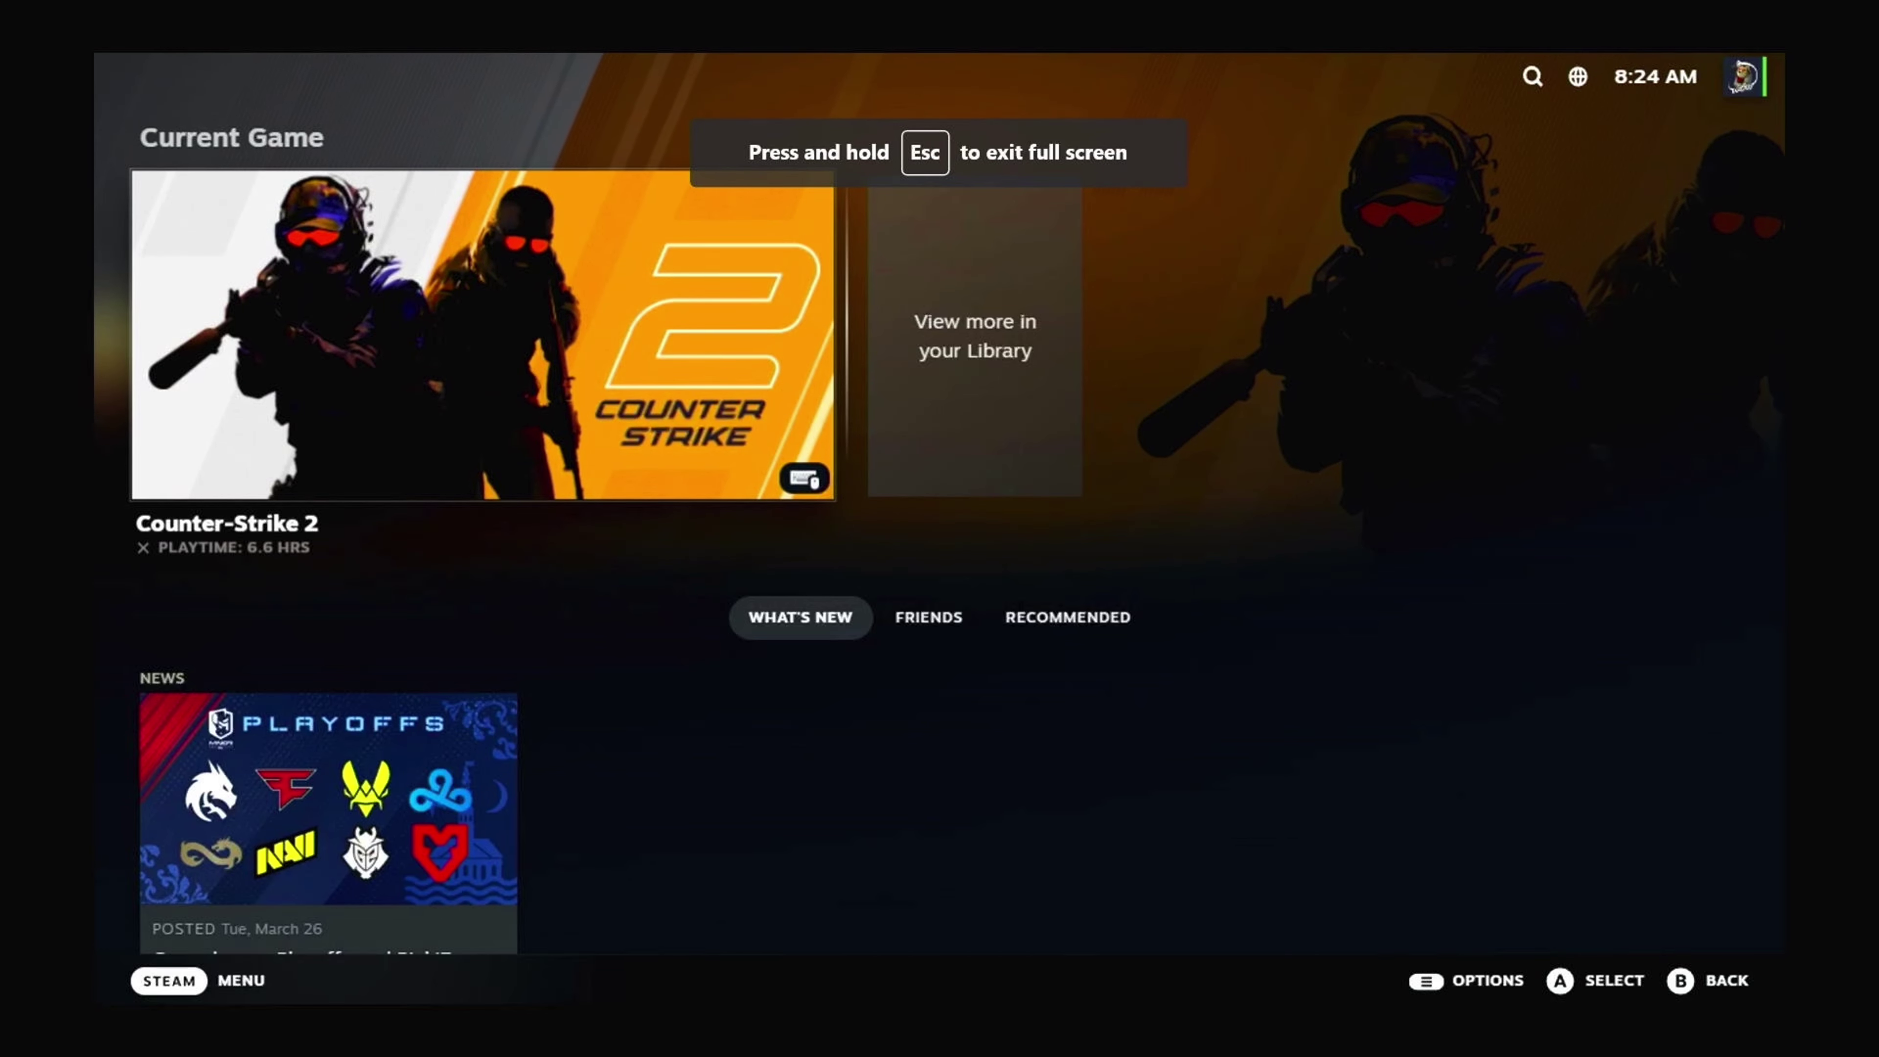
pyautogui.press('Up')
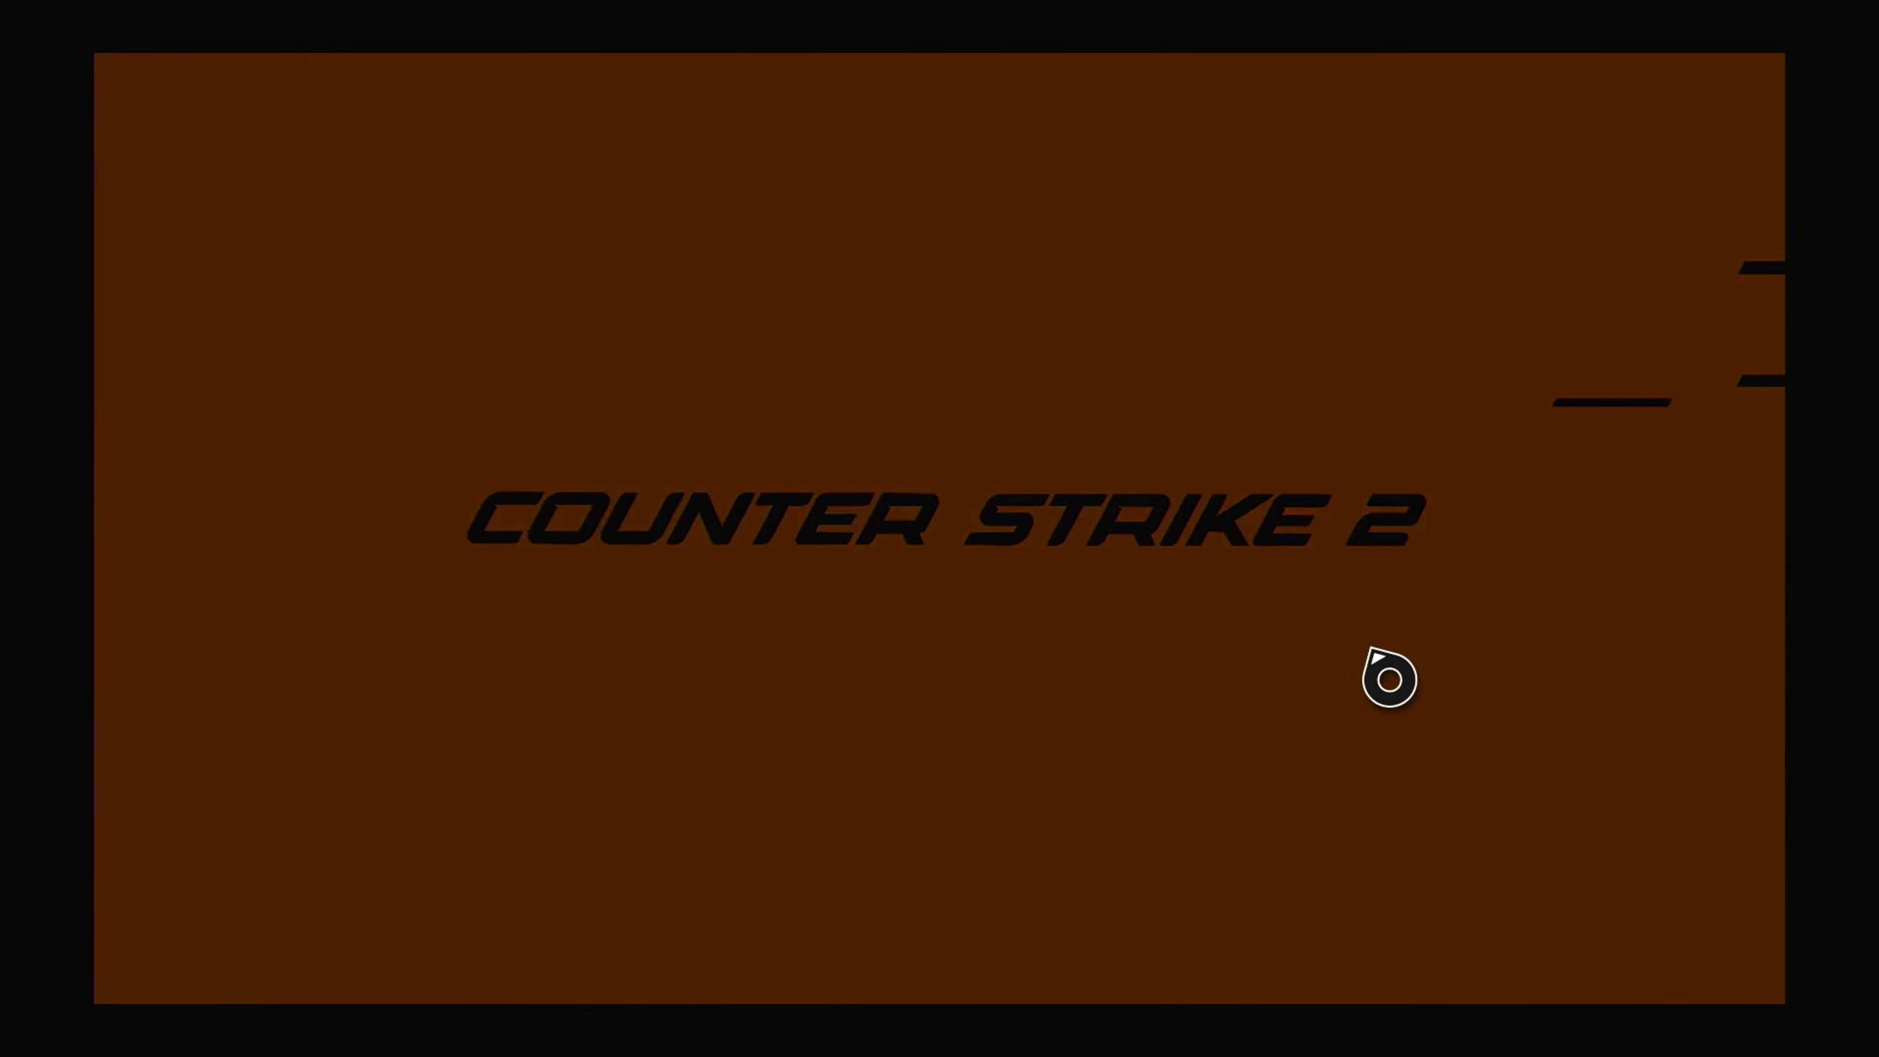
pyautogui.press('super')
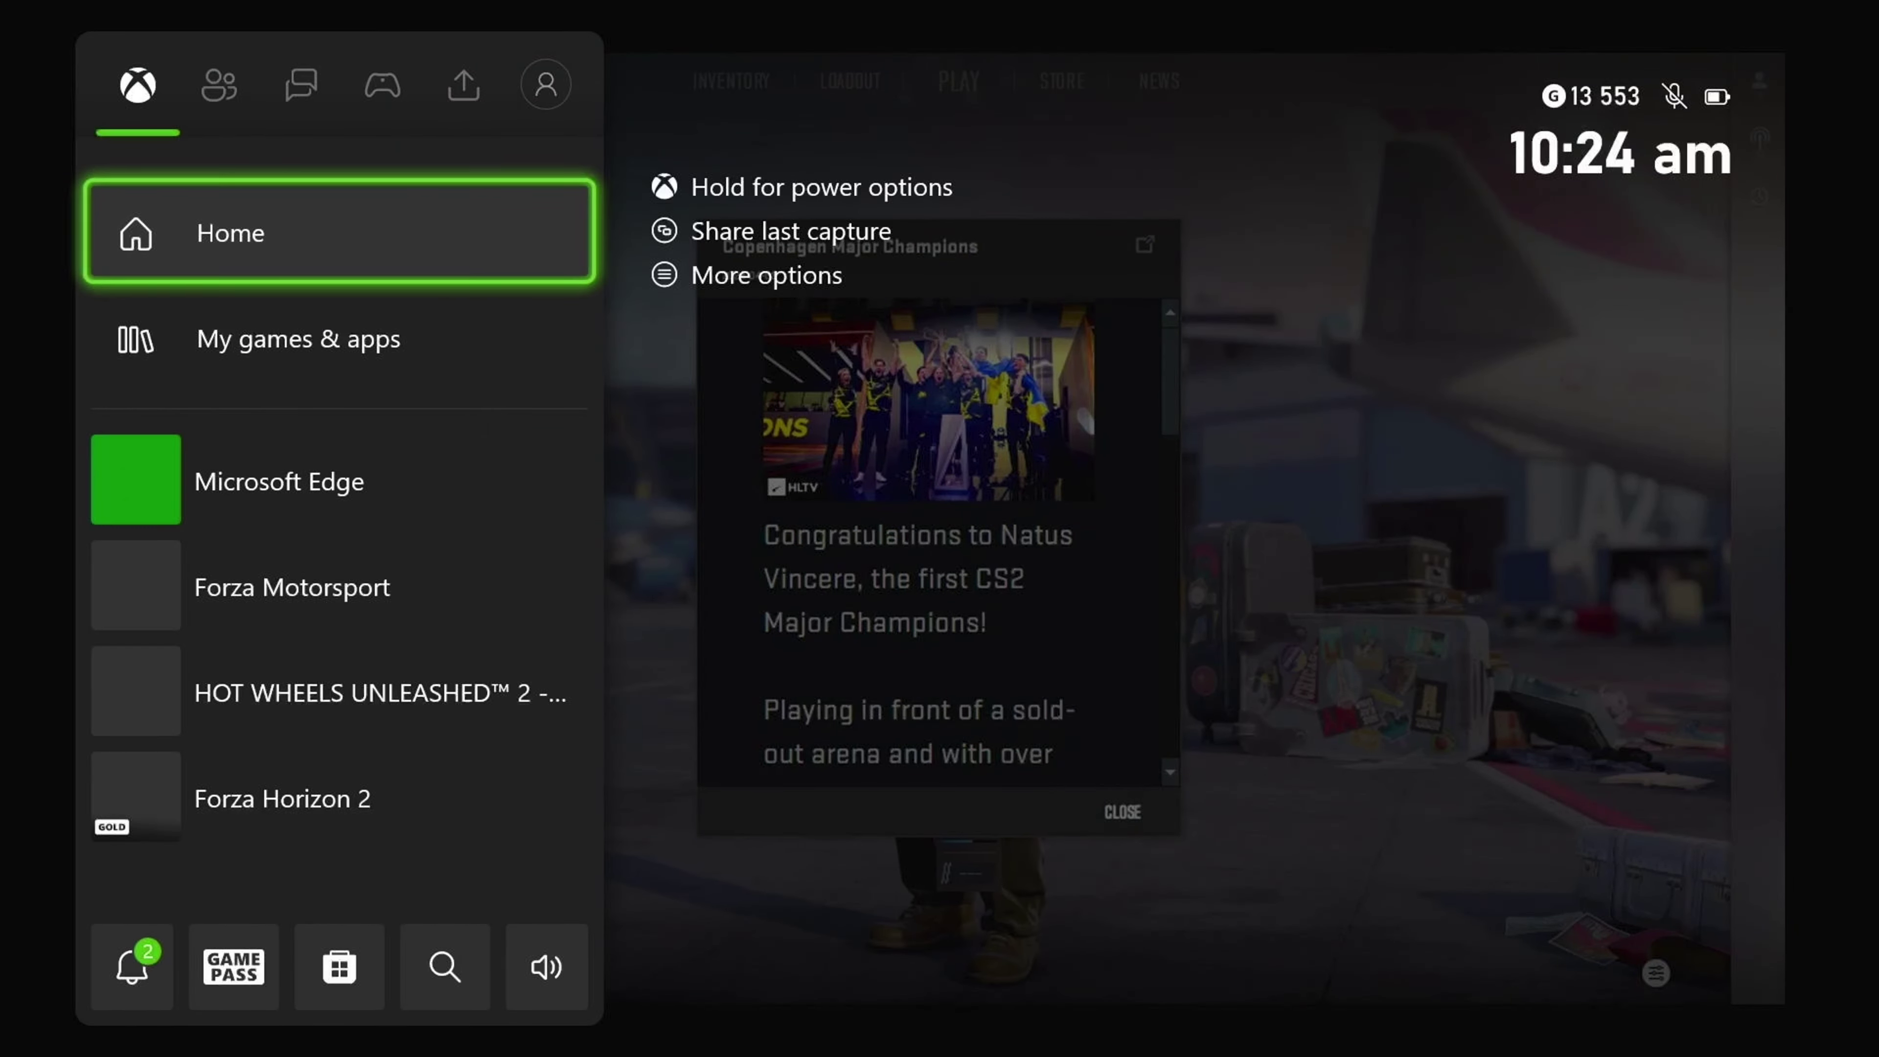
pyautogui.press('Escape')
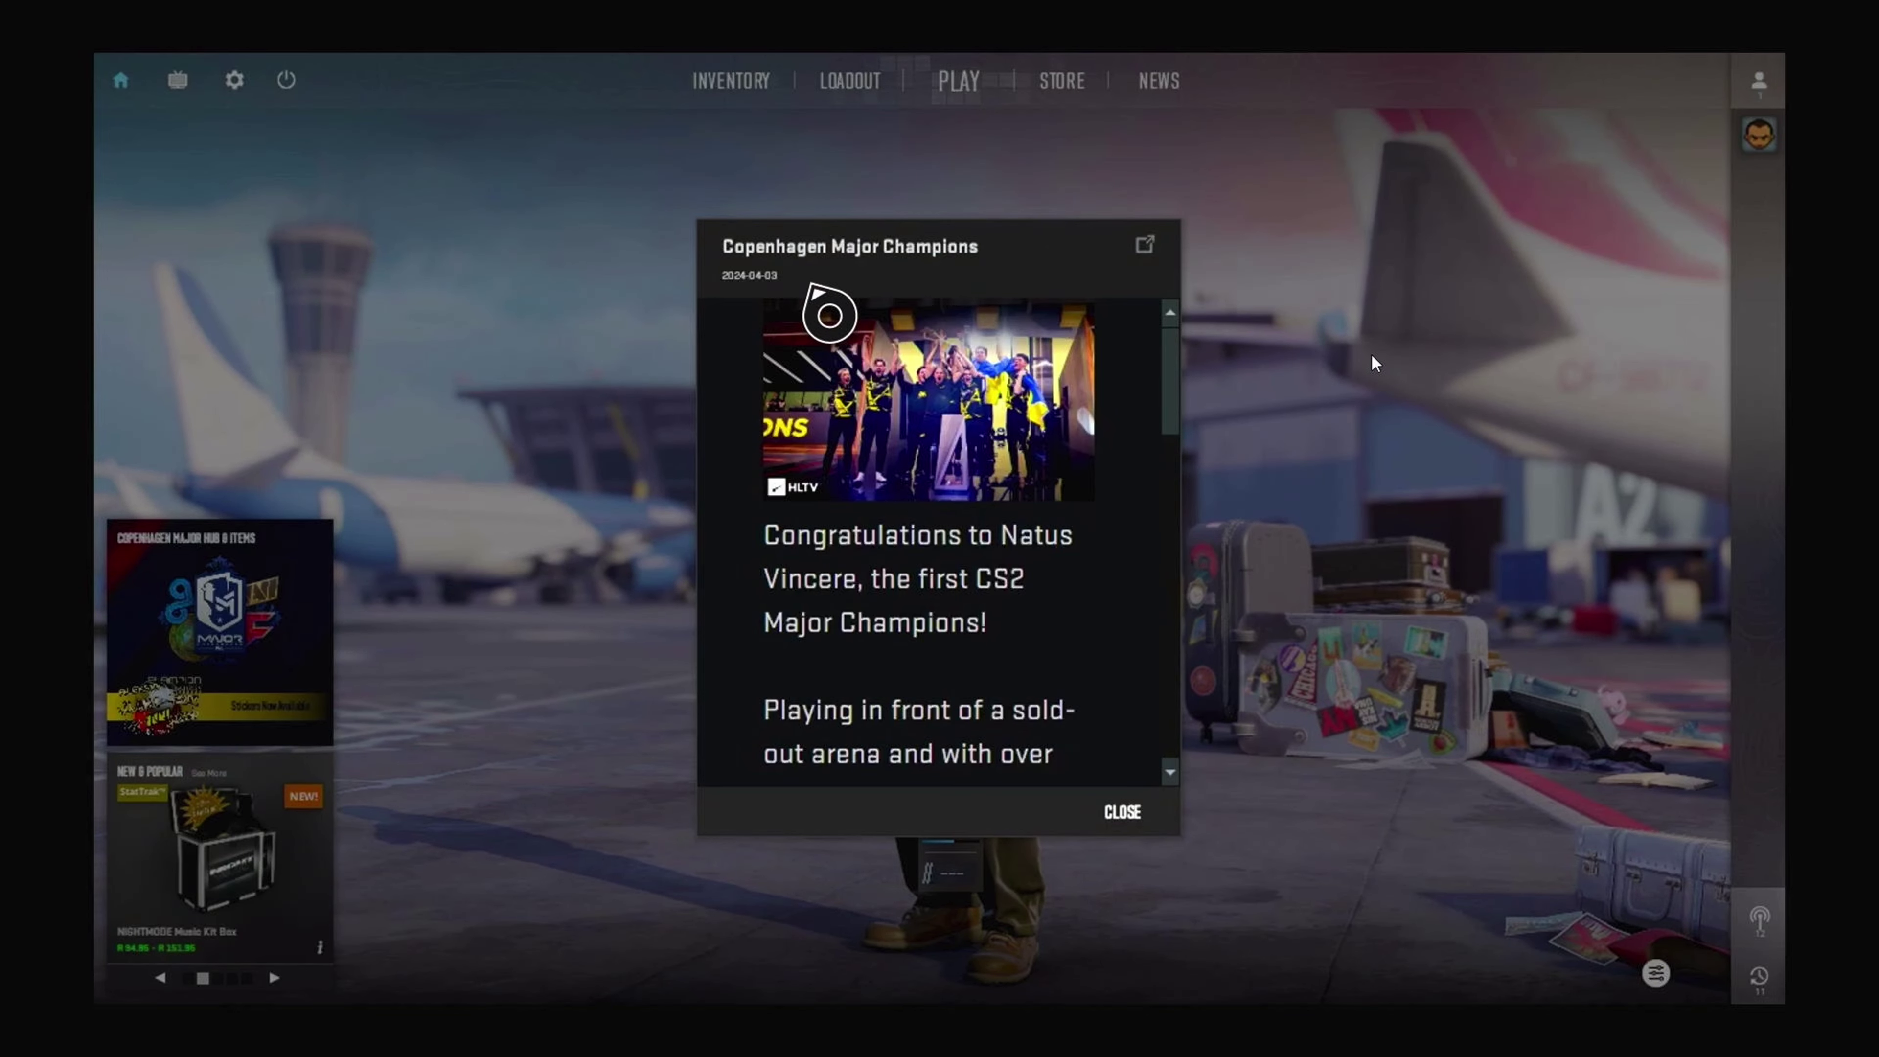
# Dismiss the Copenhagen Major news, start a Deathmatch search with the Defusal Group Delta maps, and join the Counter-Terrorists.
pyautogui.press('Escape')
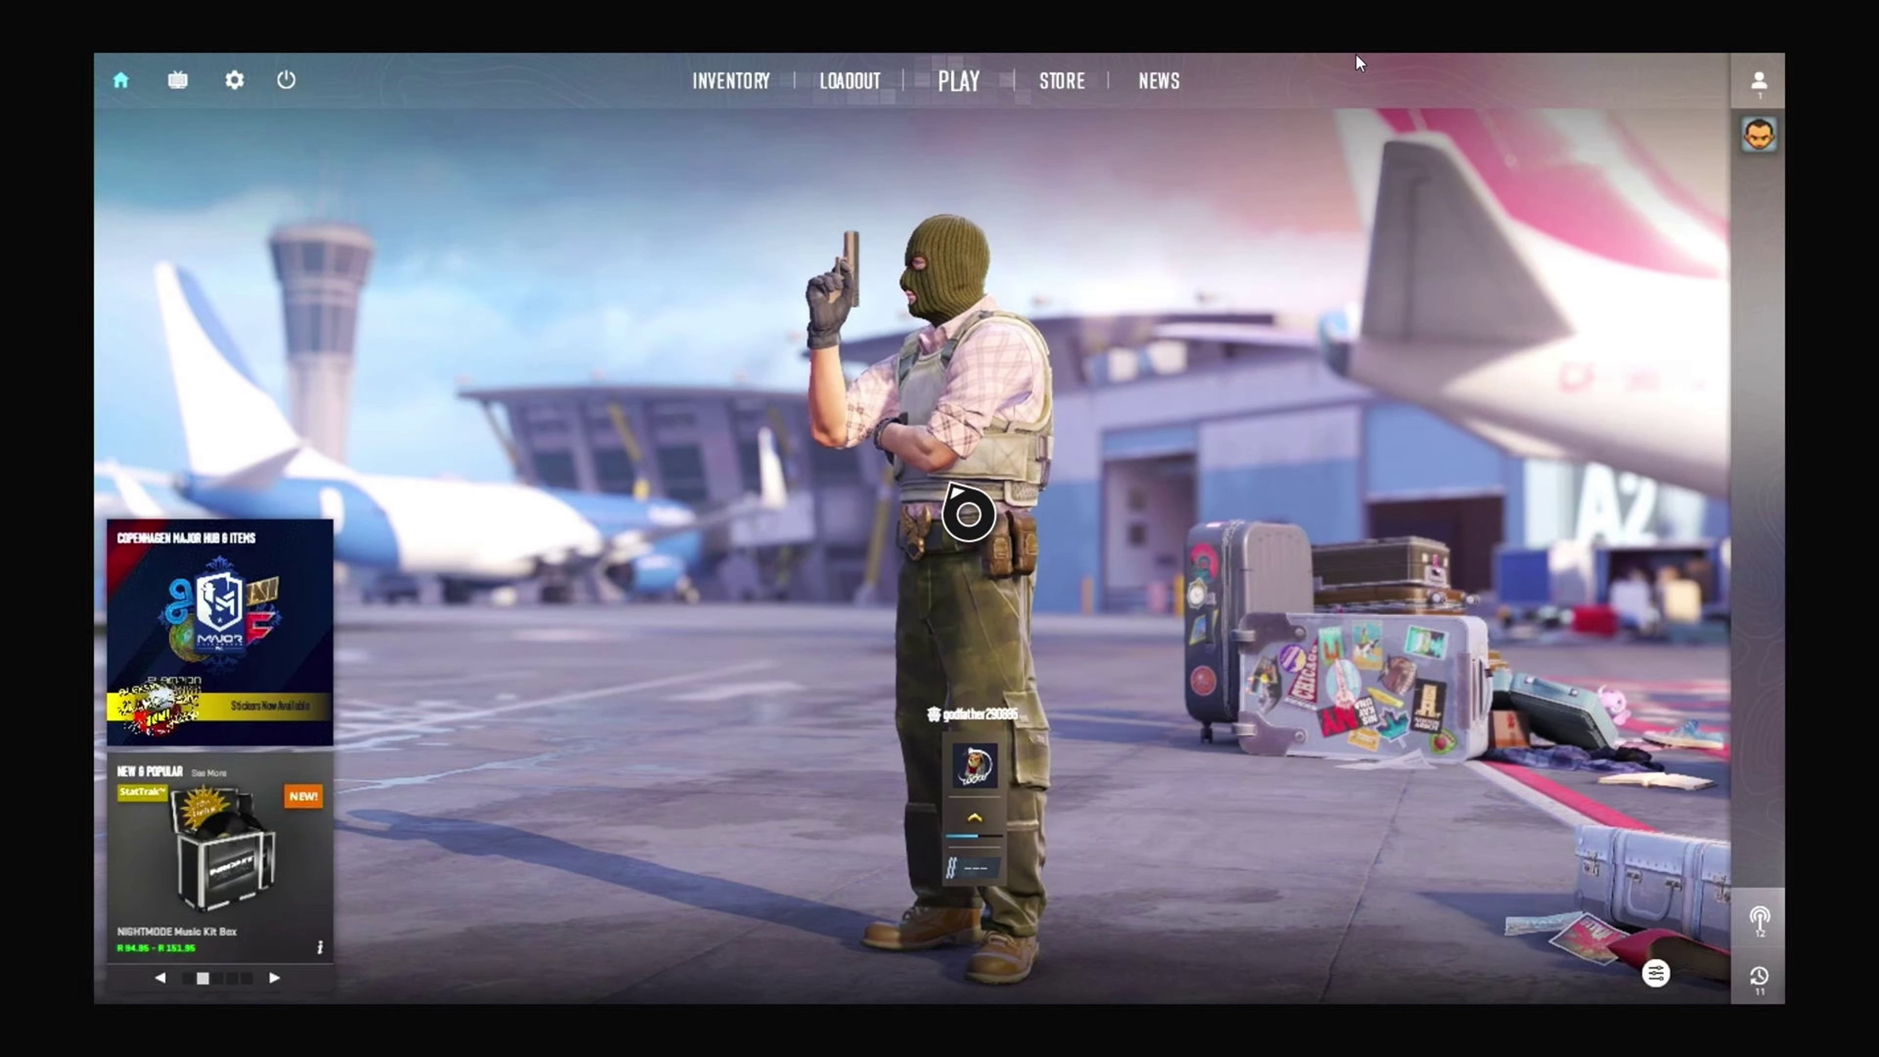
pyautogui.click(999, 85)
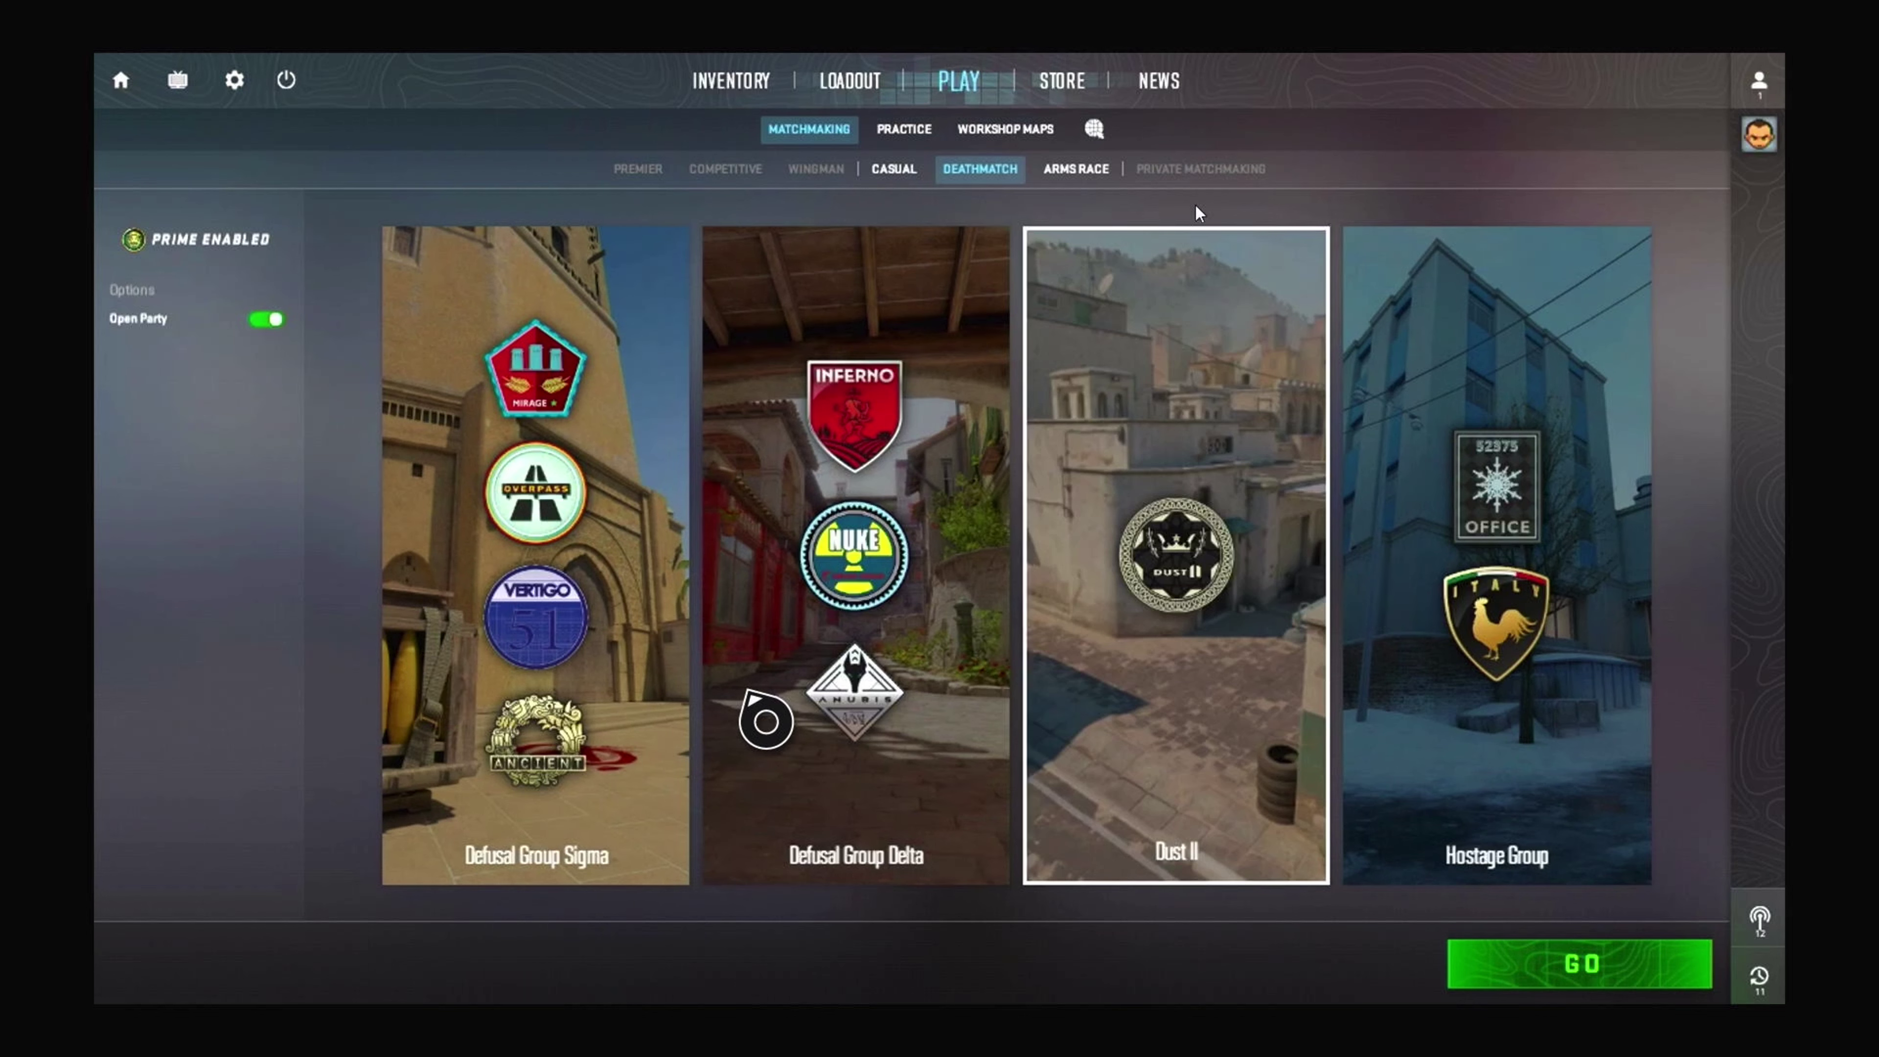
pyautogui.click(903, 369)
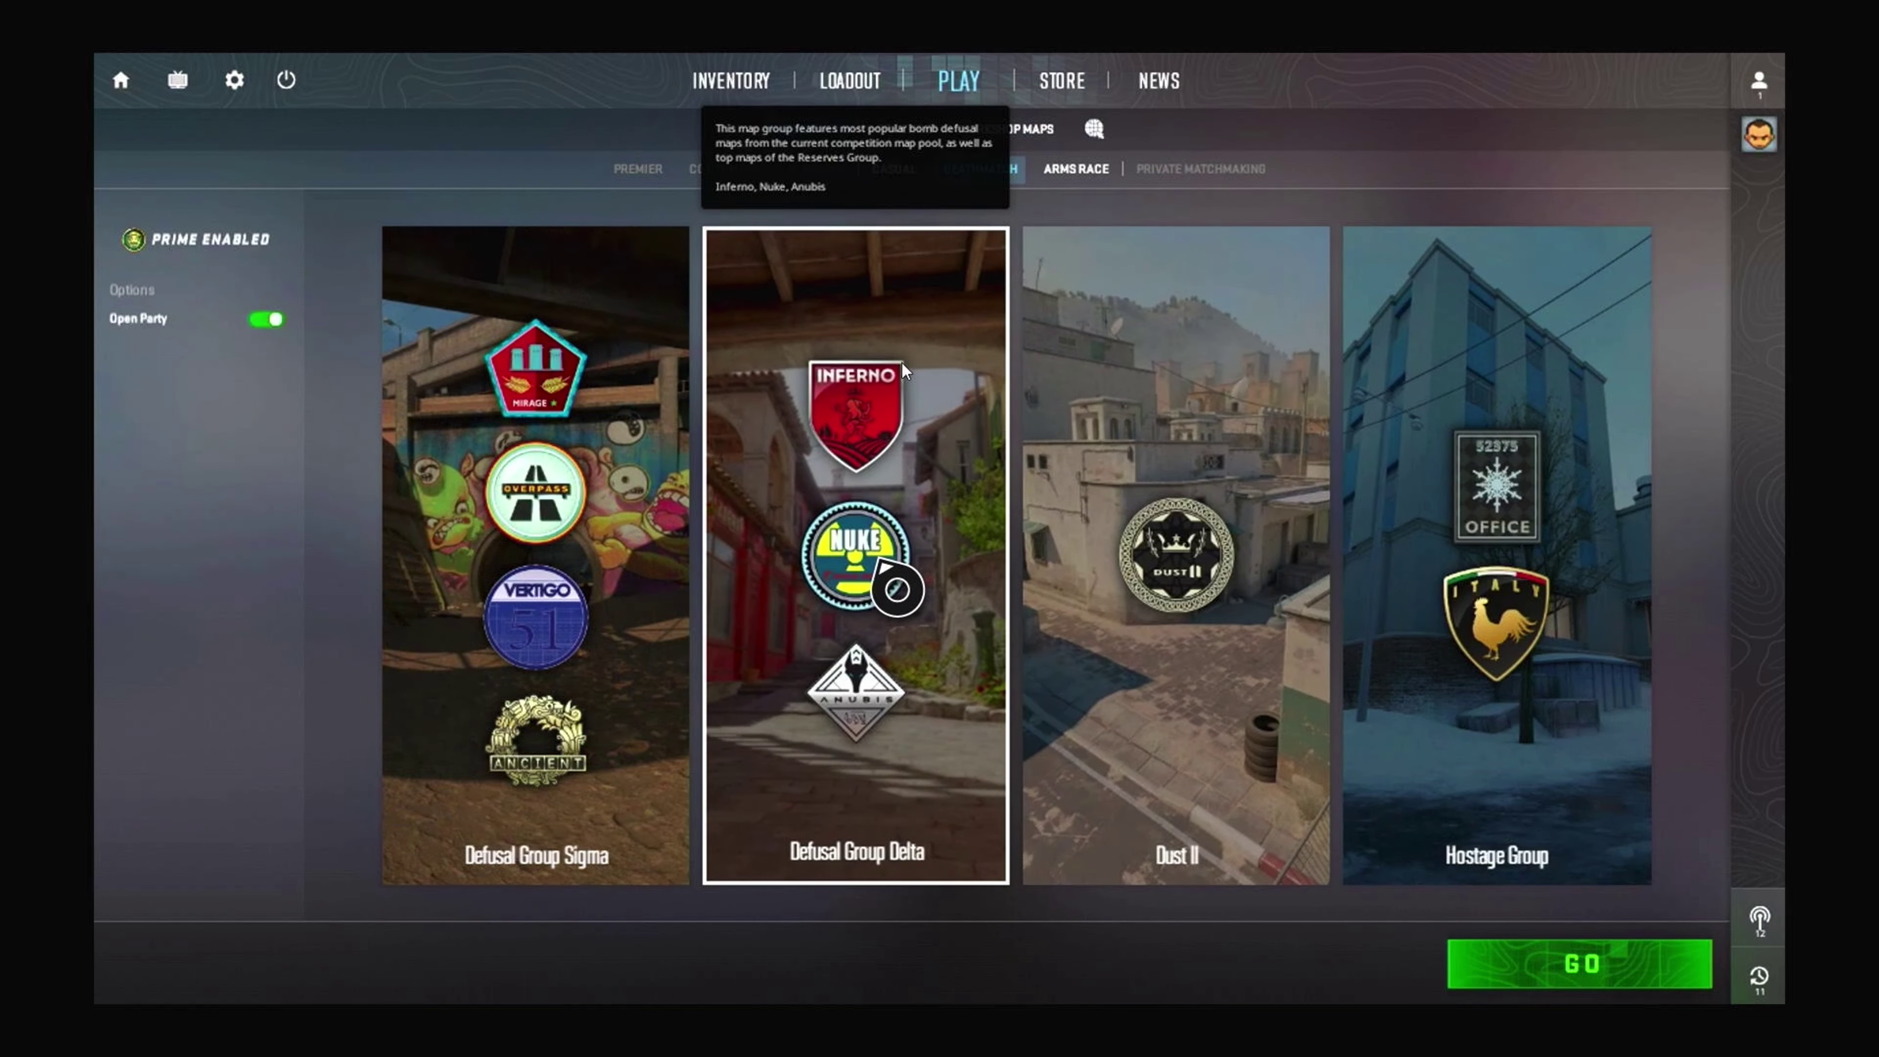
pyautogui.click(1573, 986)
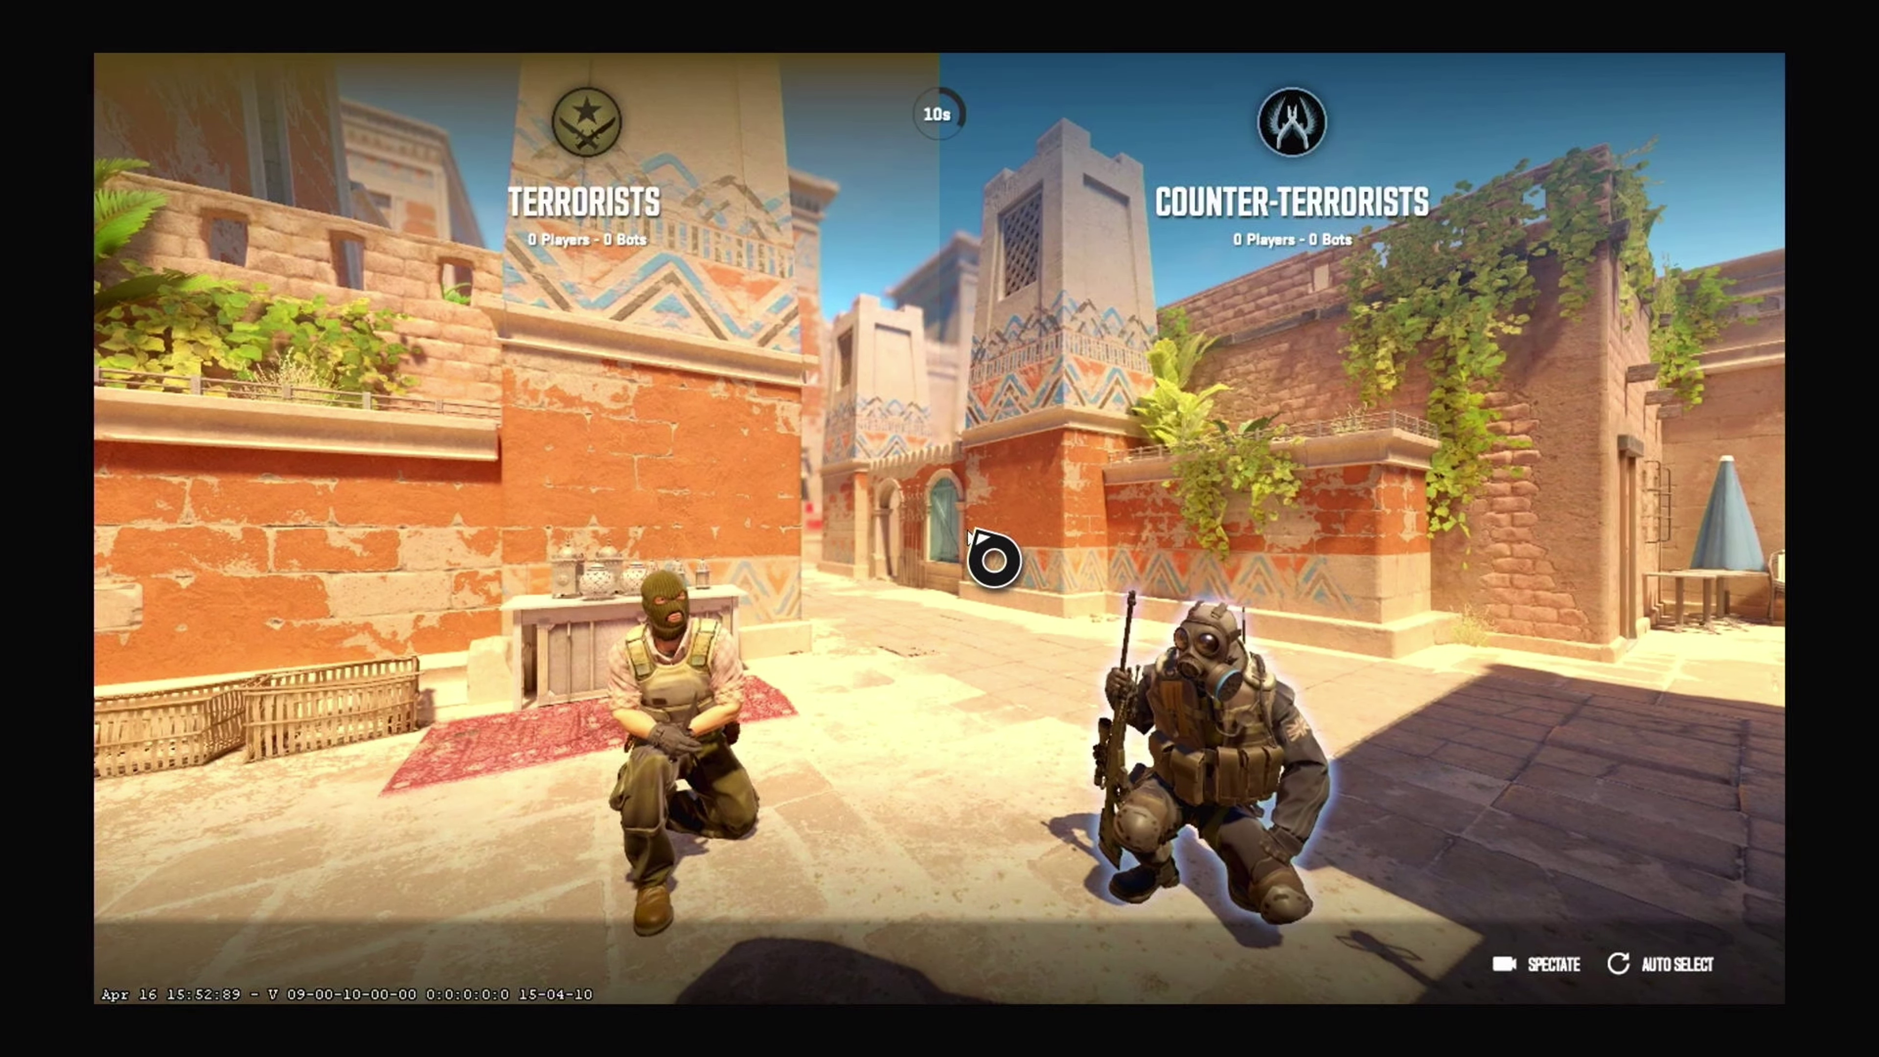
pyautogui.click(941, 530)
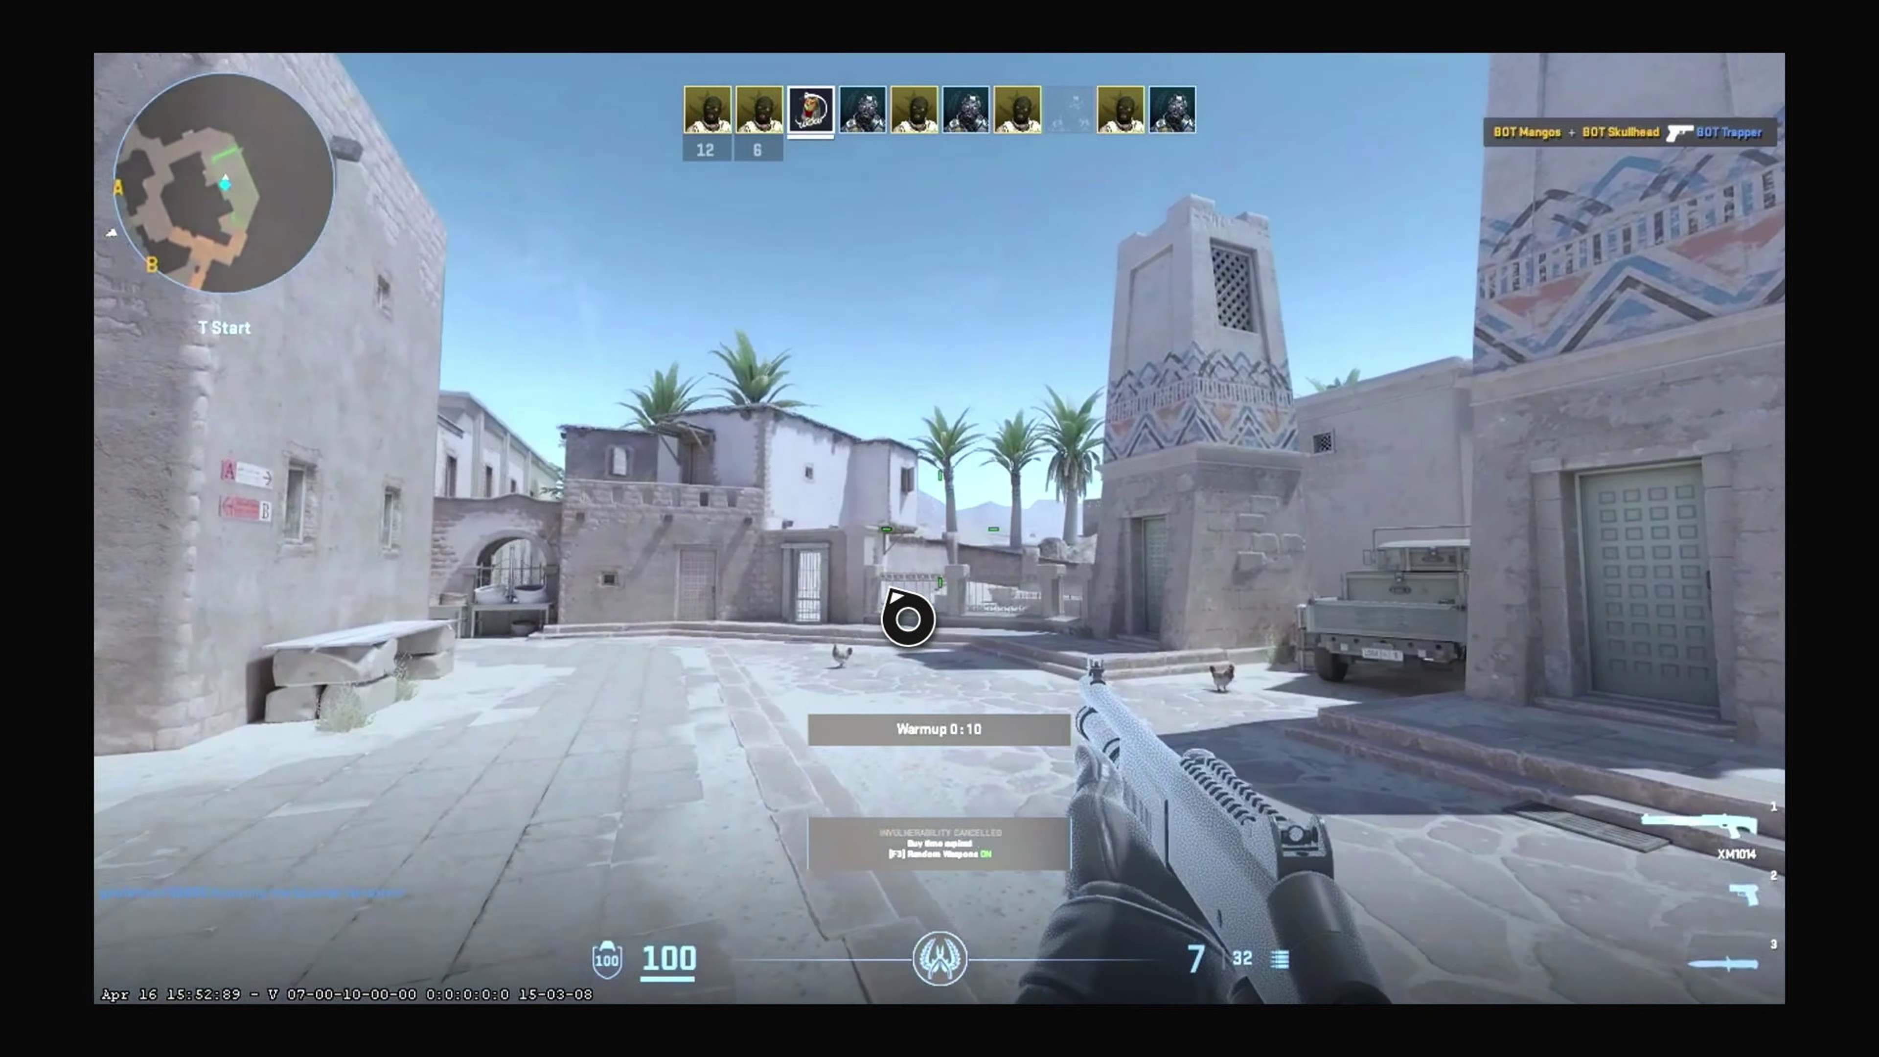
# Walk from the T Start area through the alley into the Street area during the warmup.
pyautogui.press('w')
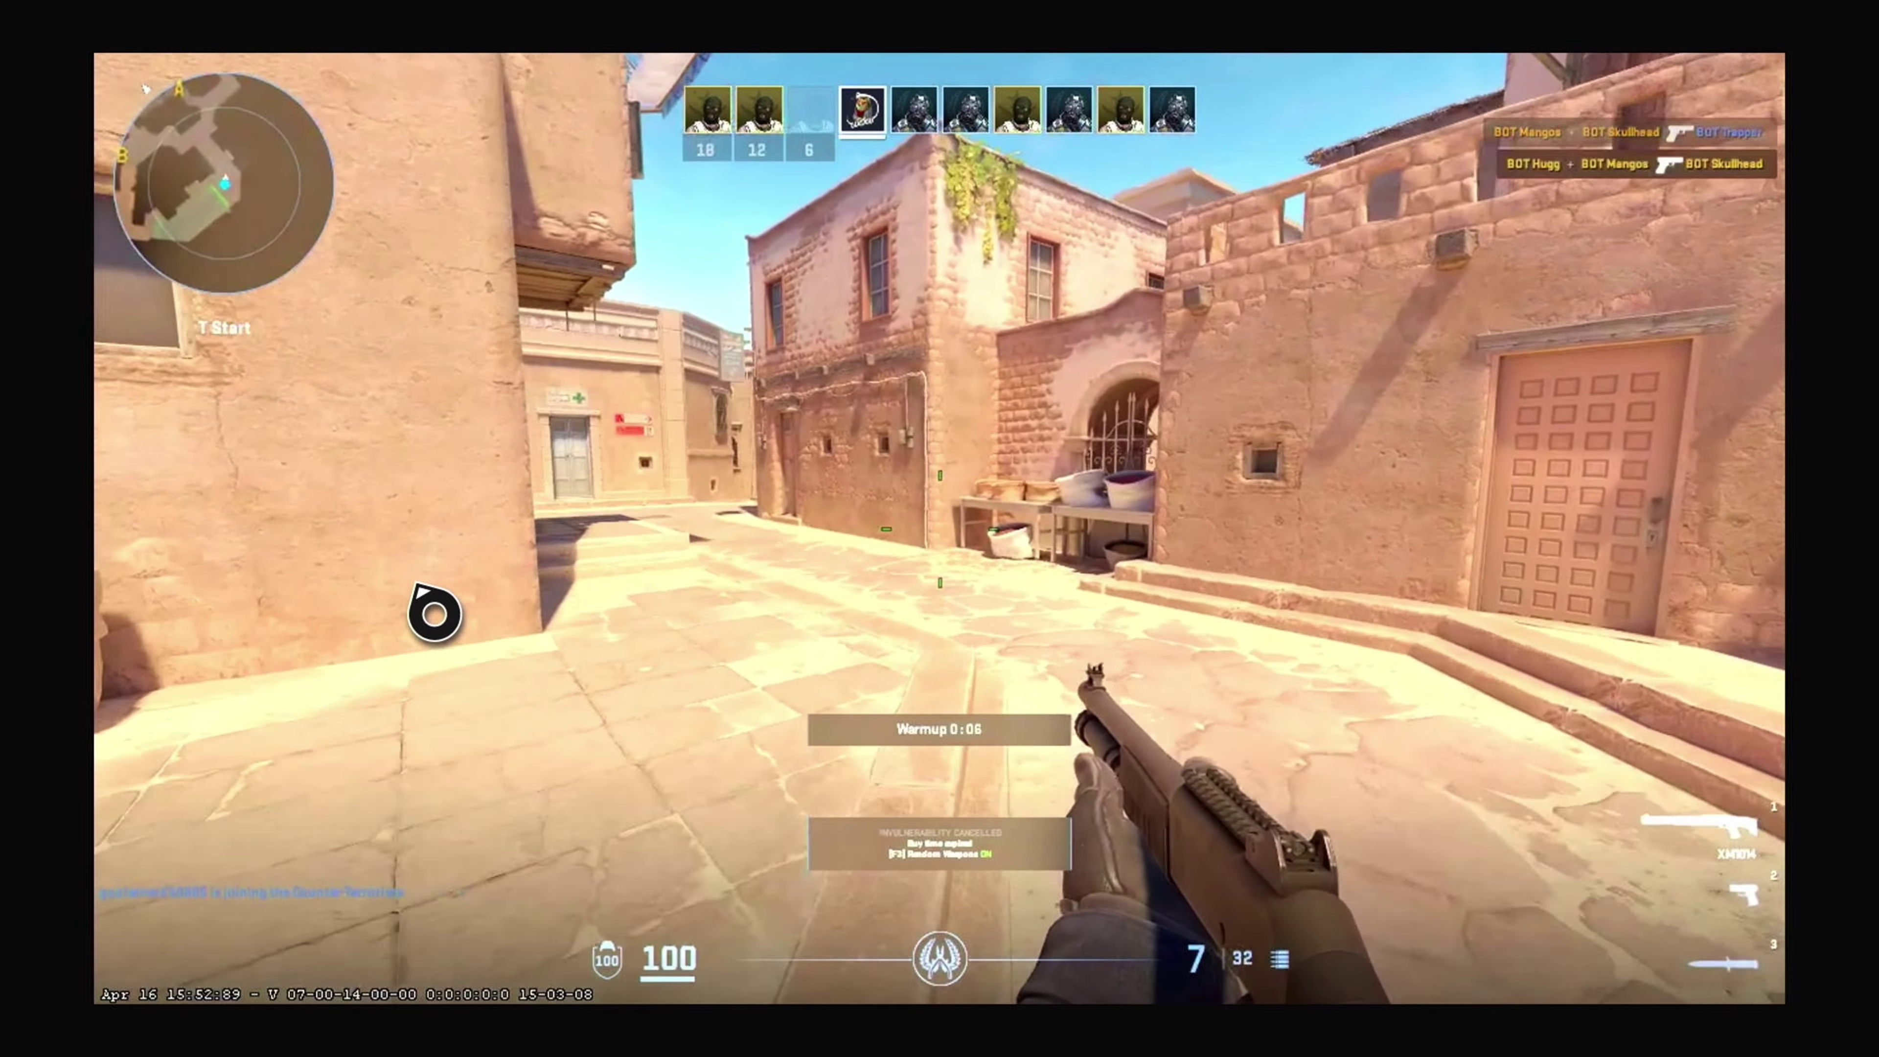
pyautogui.press('w')
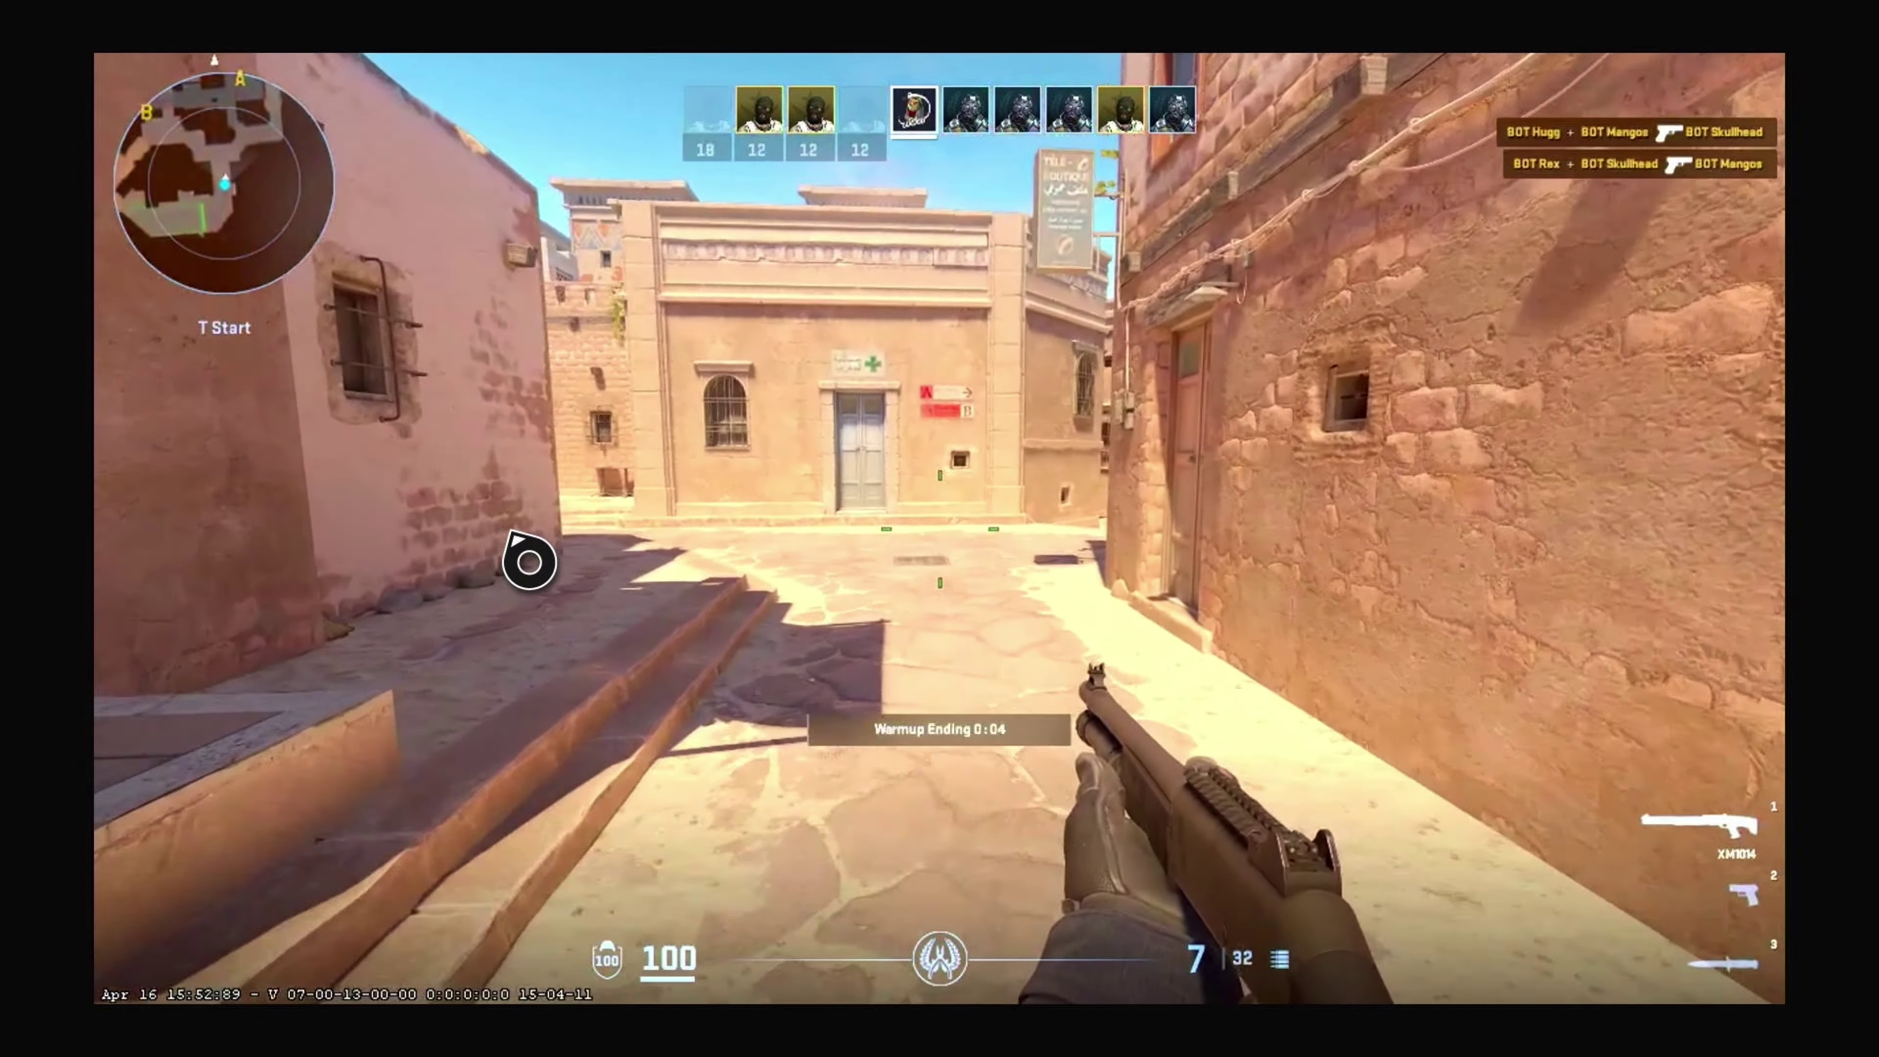
pyautogui.press('w')
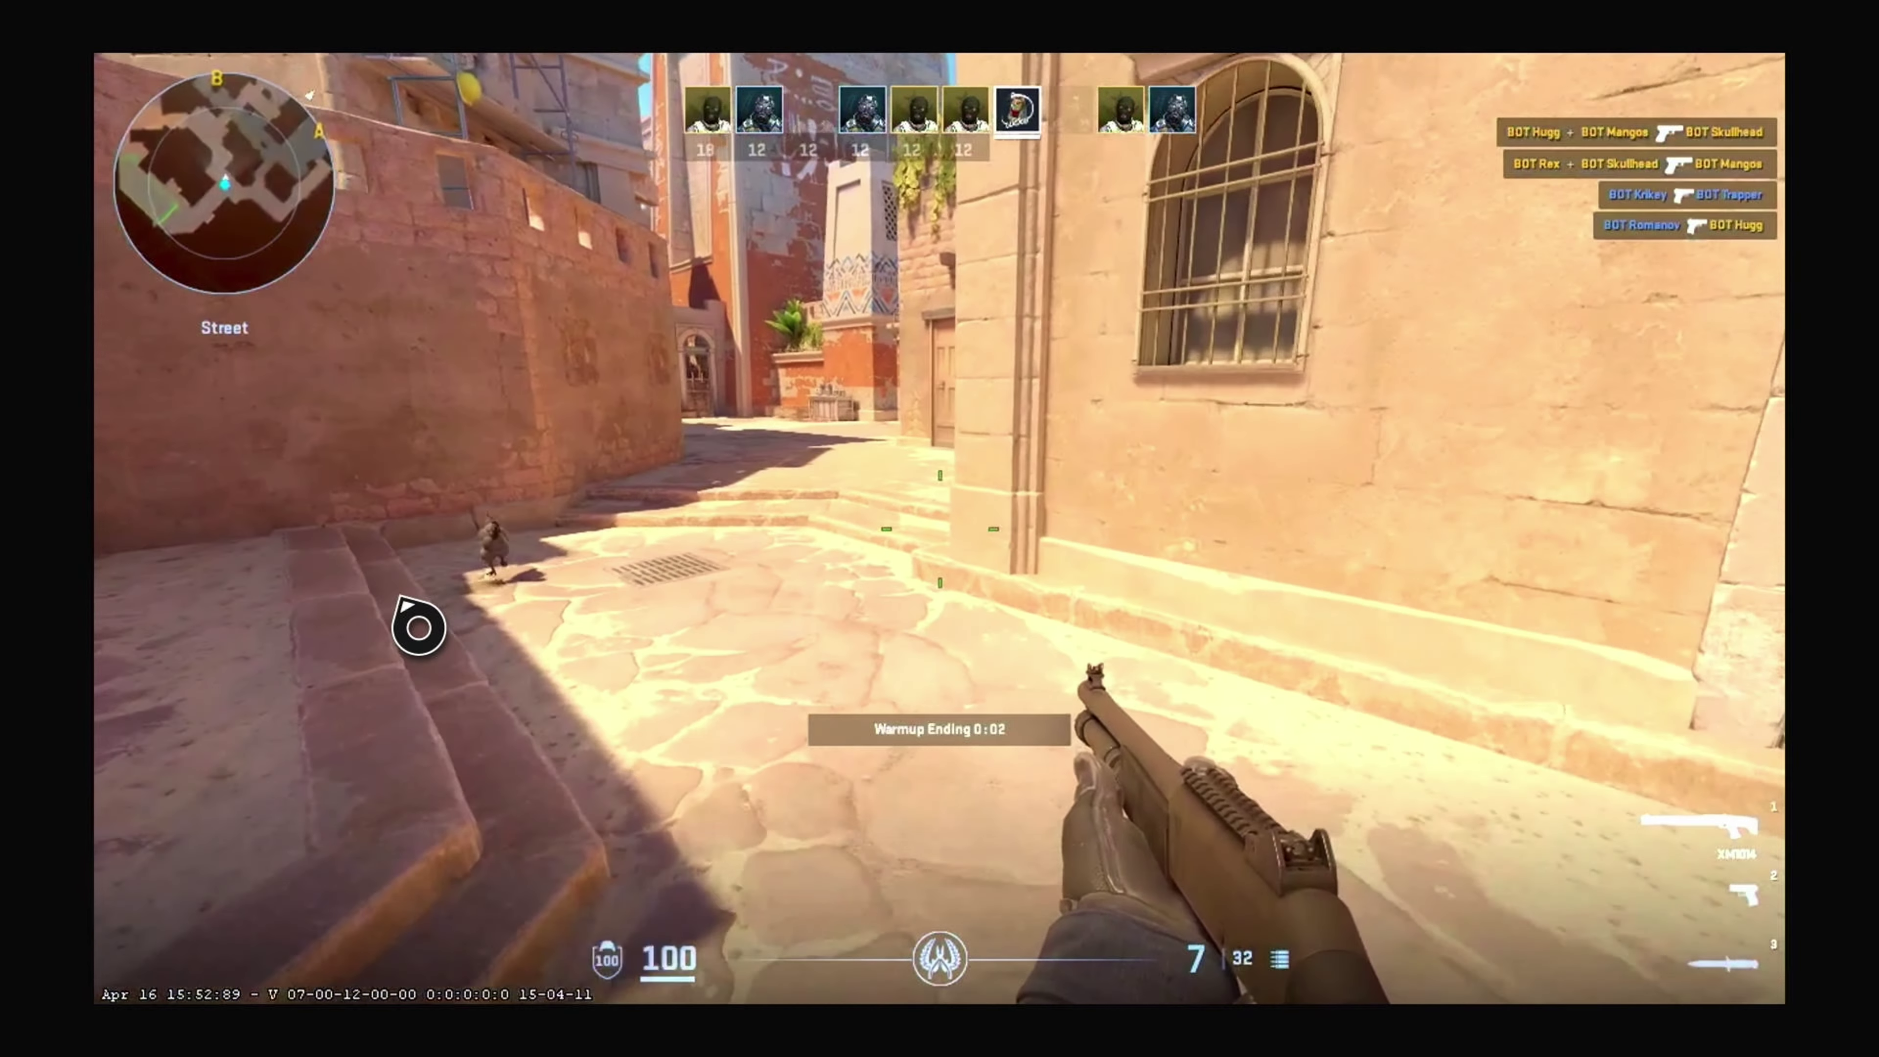
pyautogui.press('w')
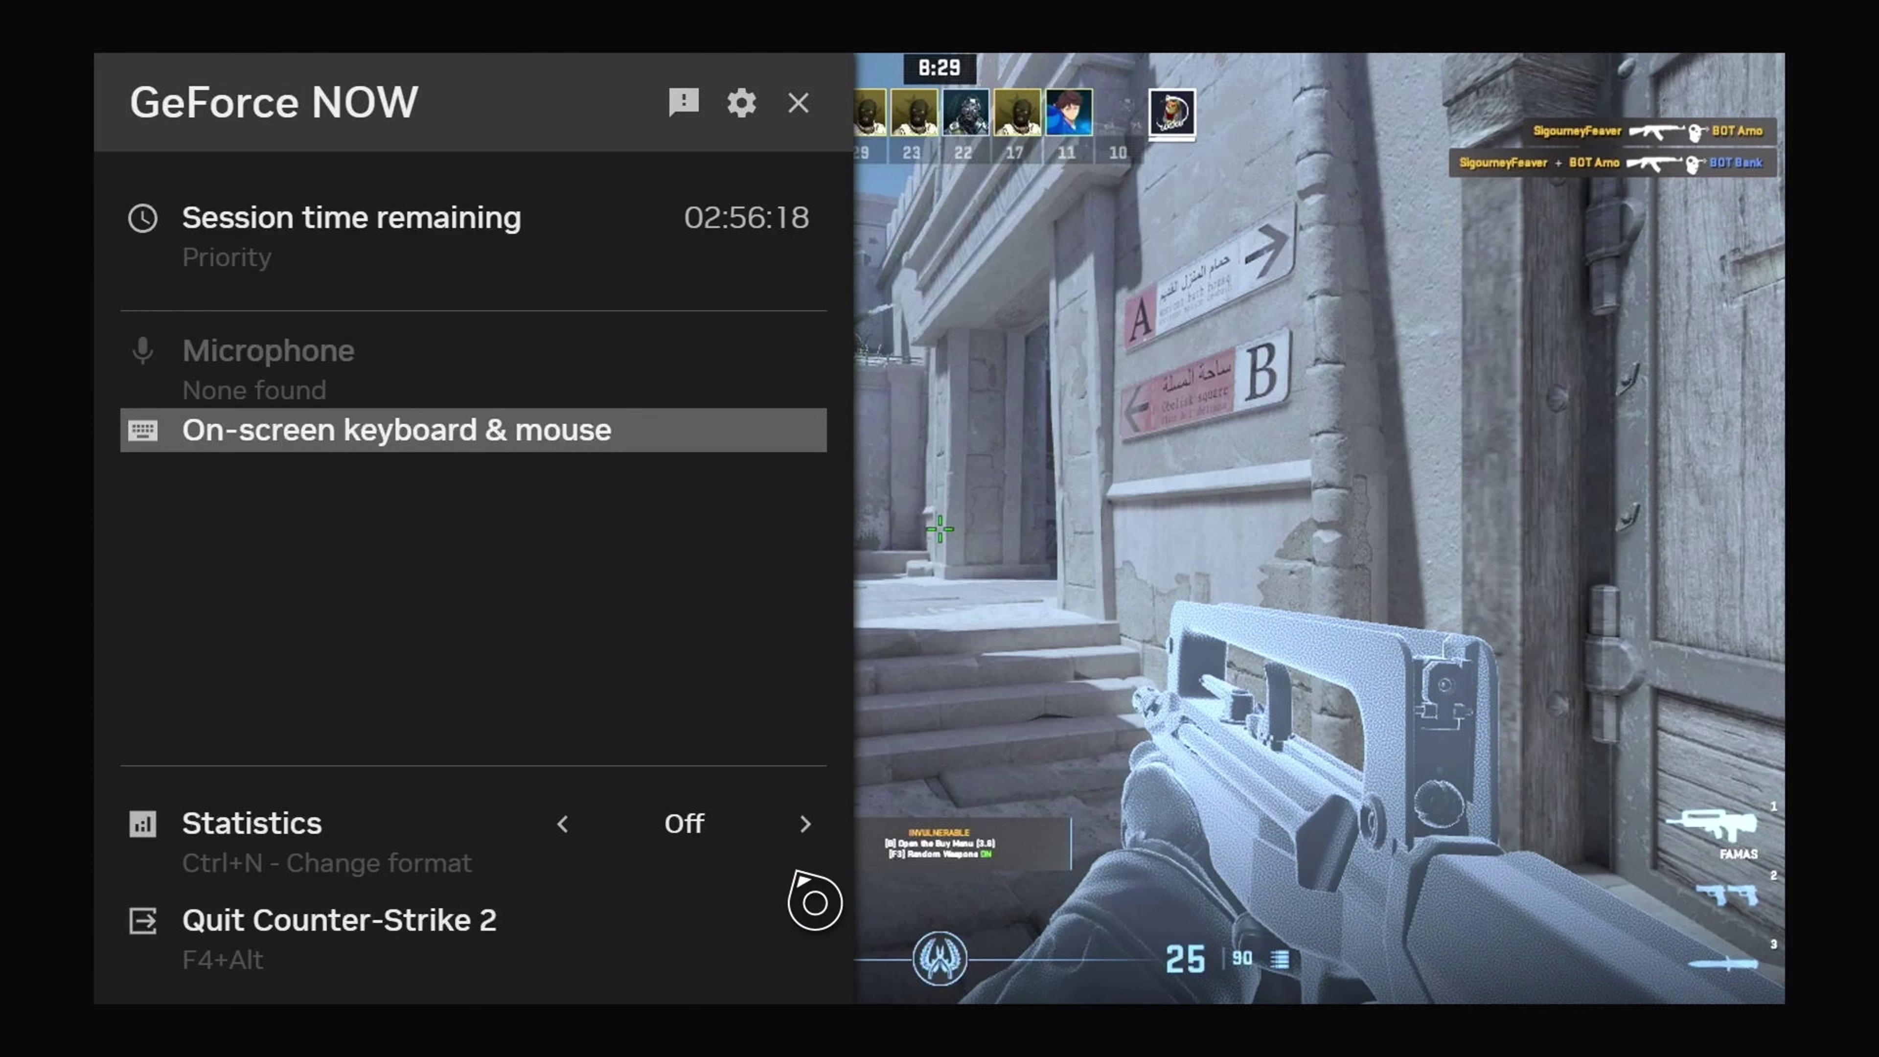
# Set the GeForce NOW statistics overlay to Standard and return to the match.
pyautogui.click(805, 822)
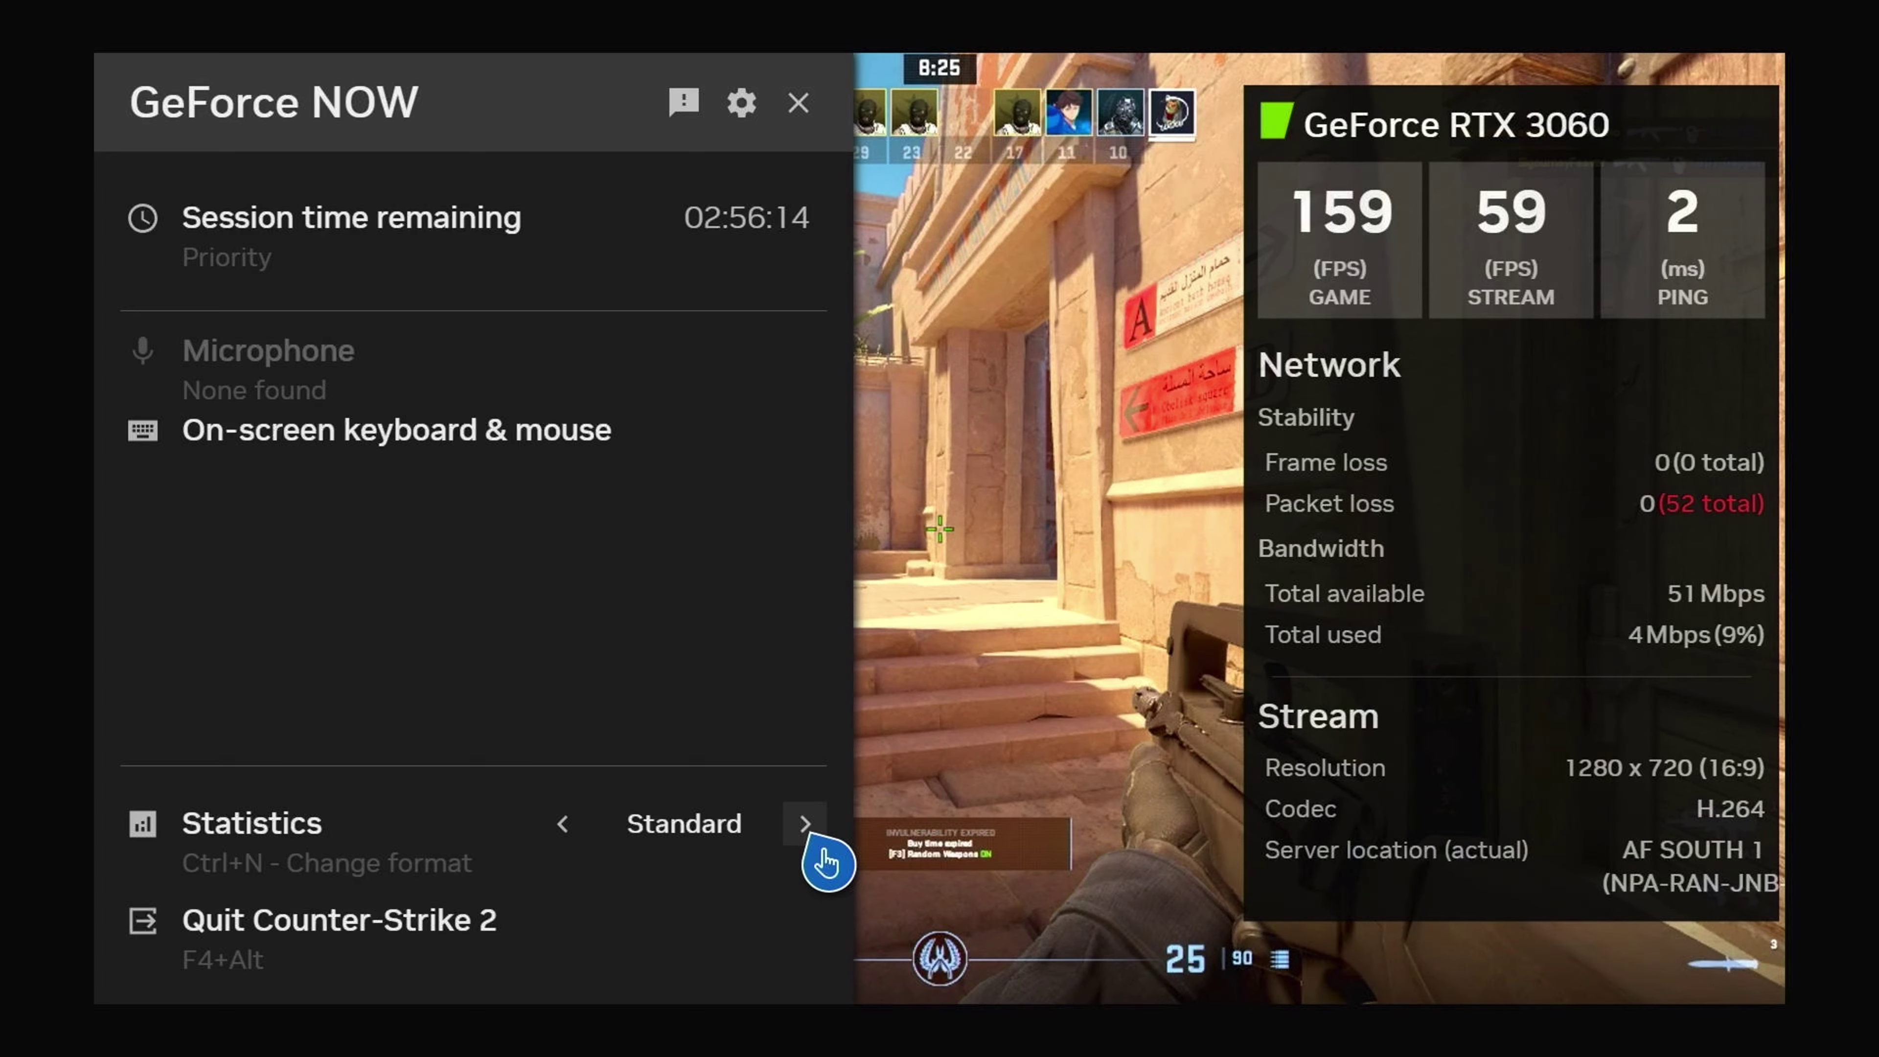
pyautogui.hotkey('ctrl', 'g')
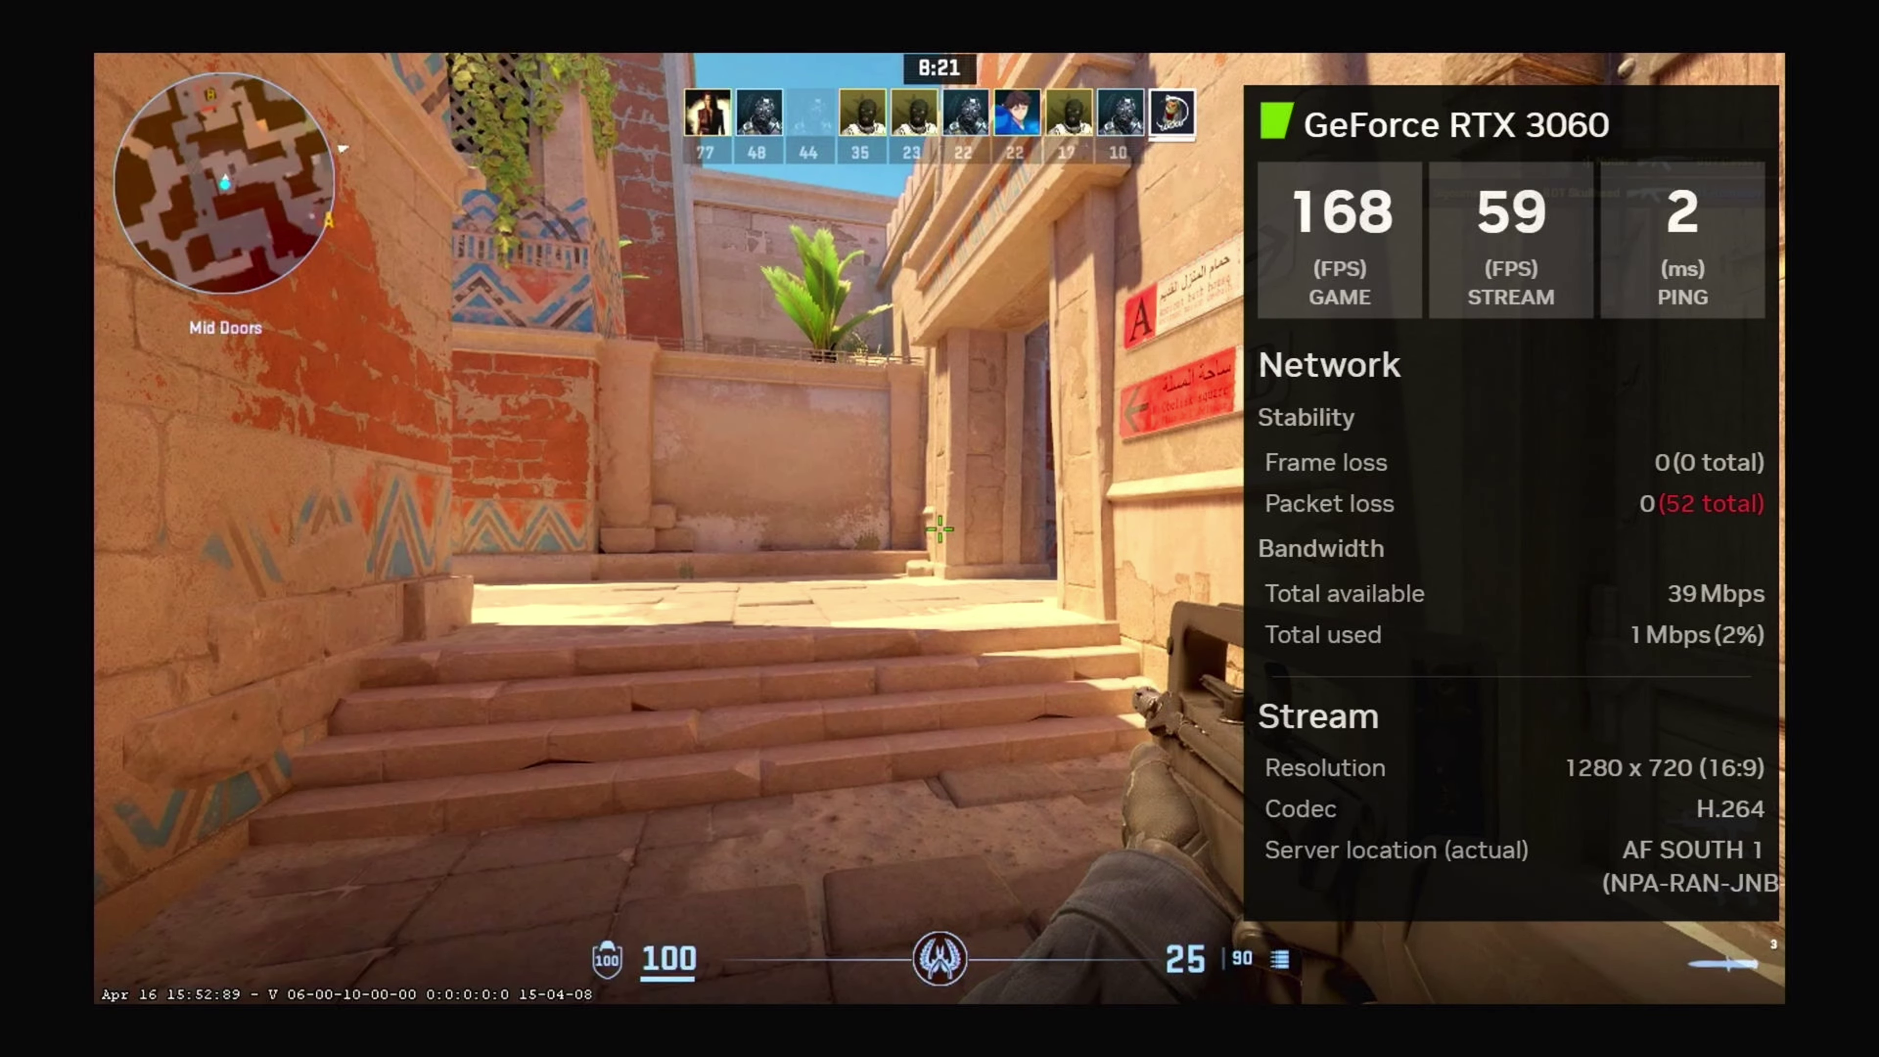
# Run from Mid Doors across the Bridge to the Ruins and shoot the enemy with the FAMAS.
pyautogui.press('w')
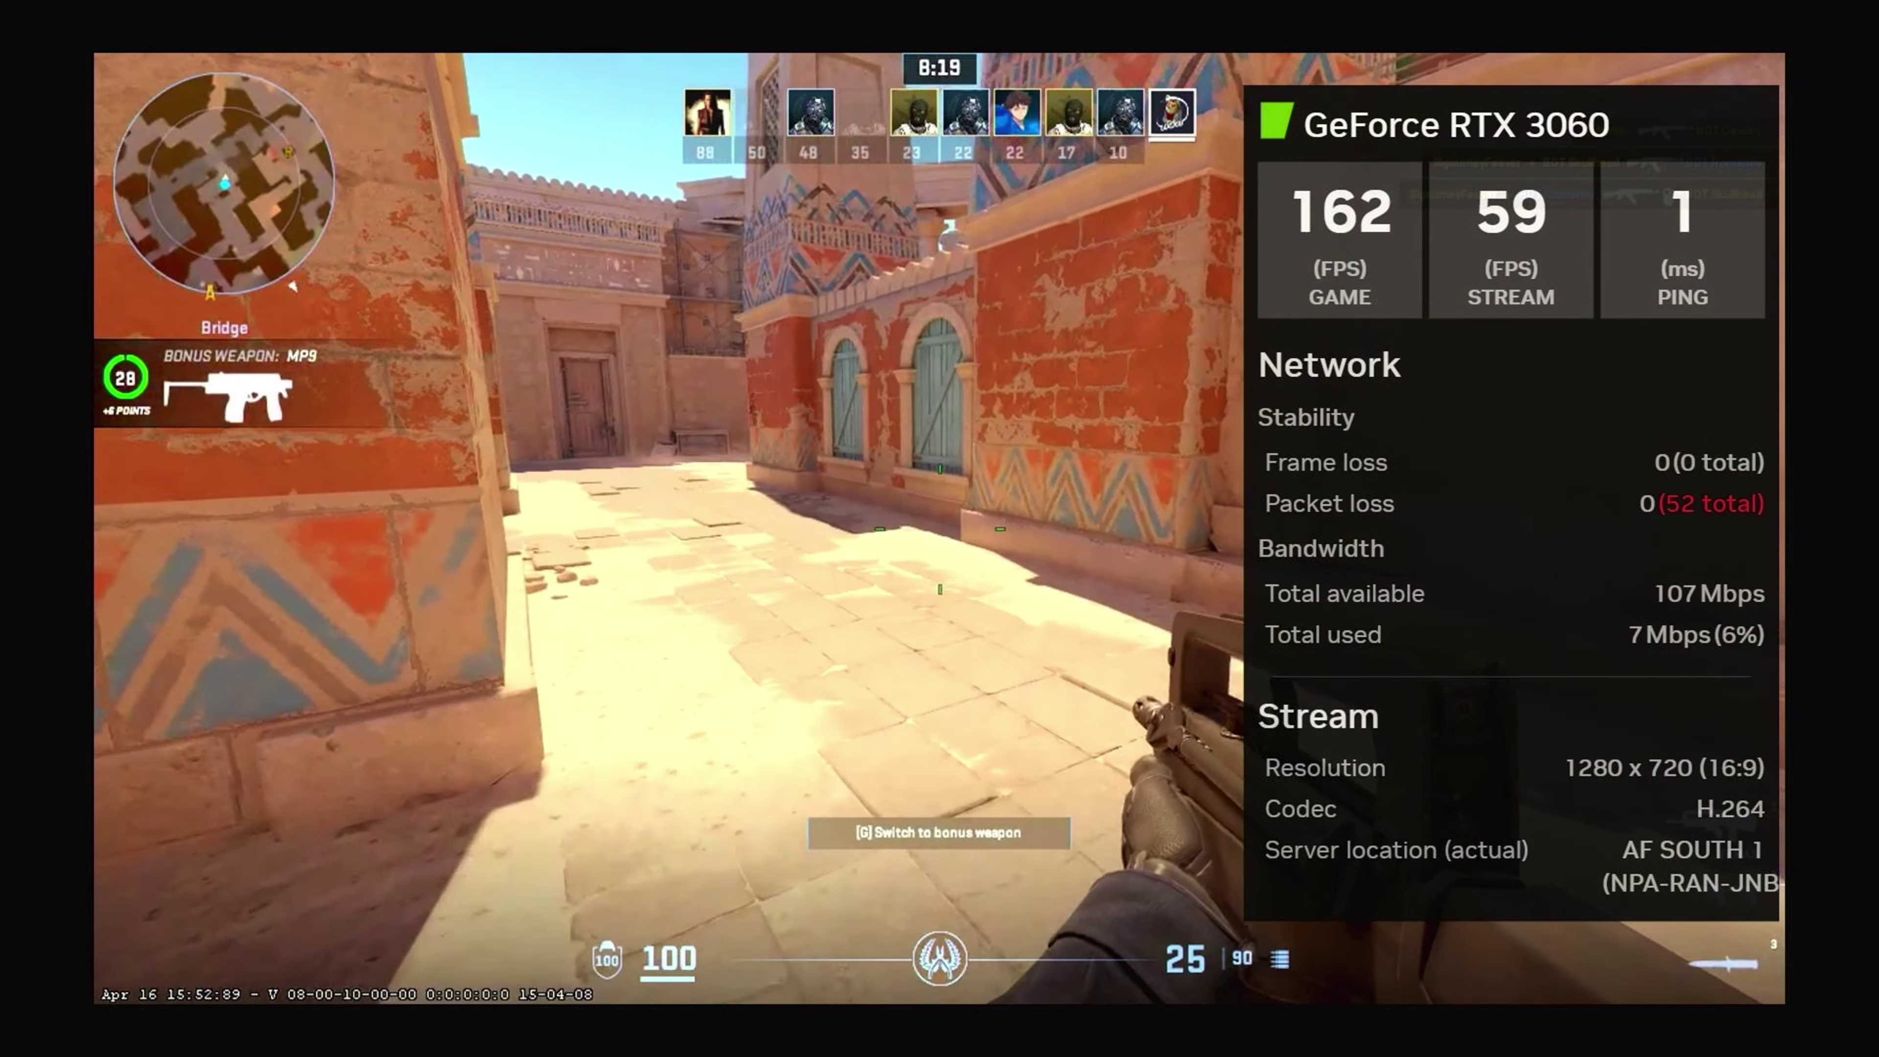
pyautogui.press('w')
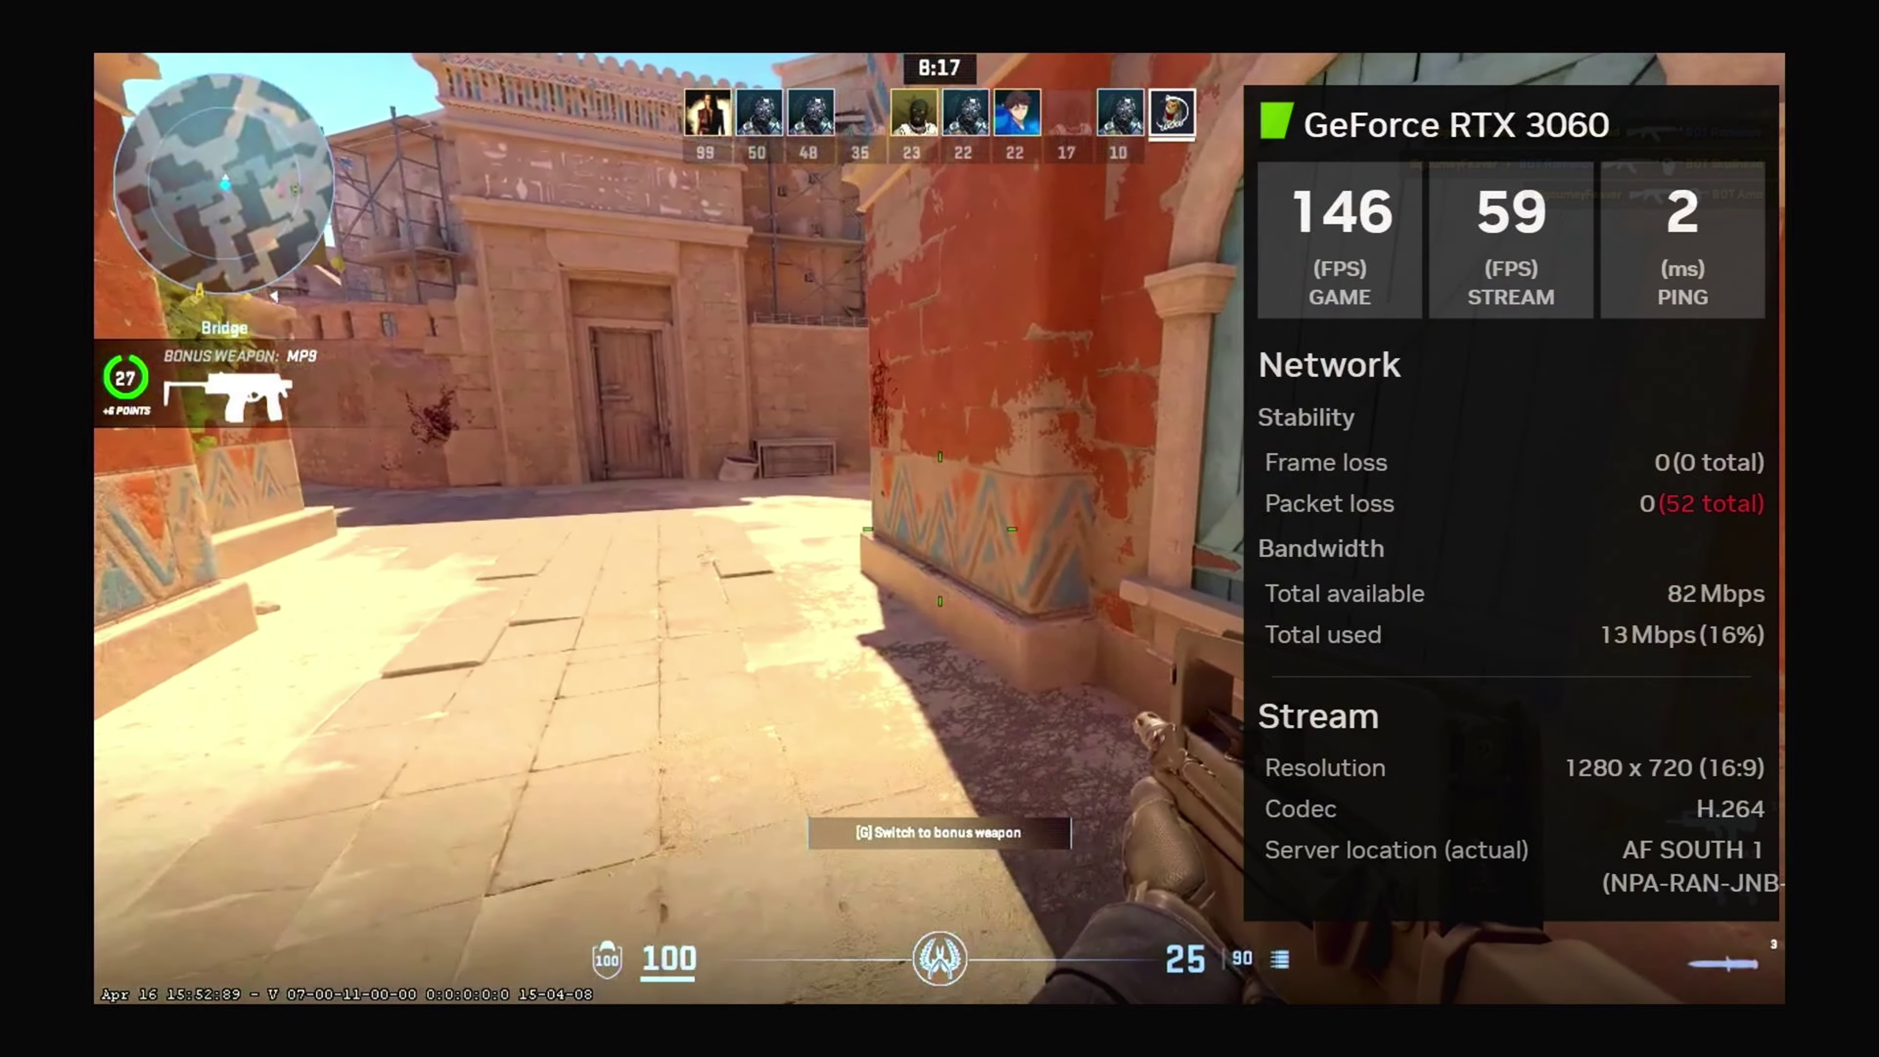
pyautogui.press('w')
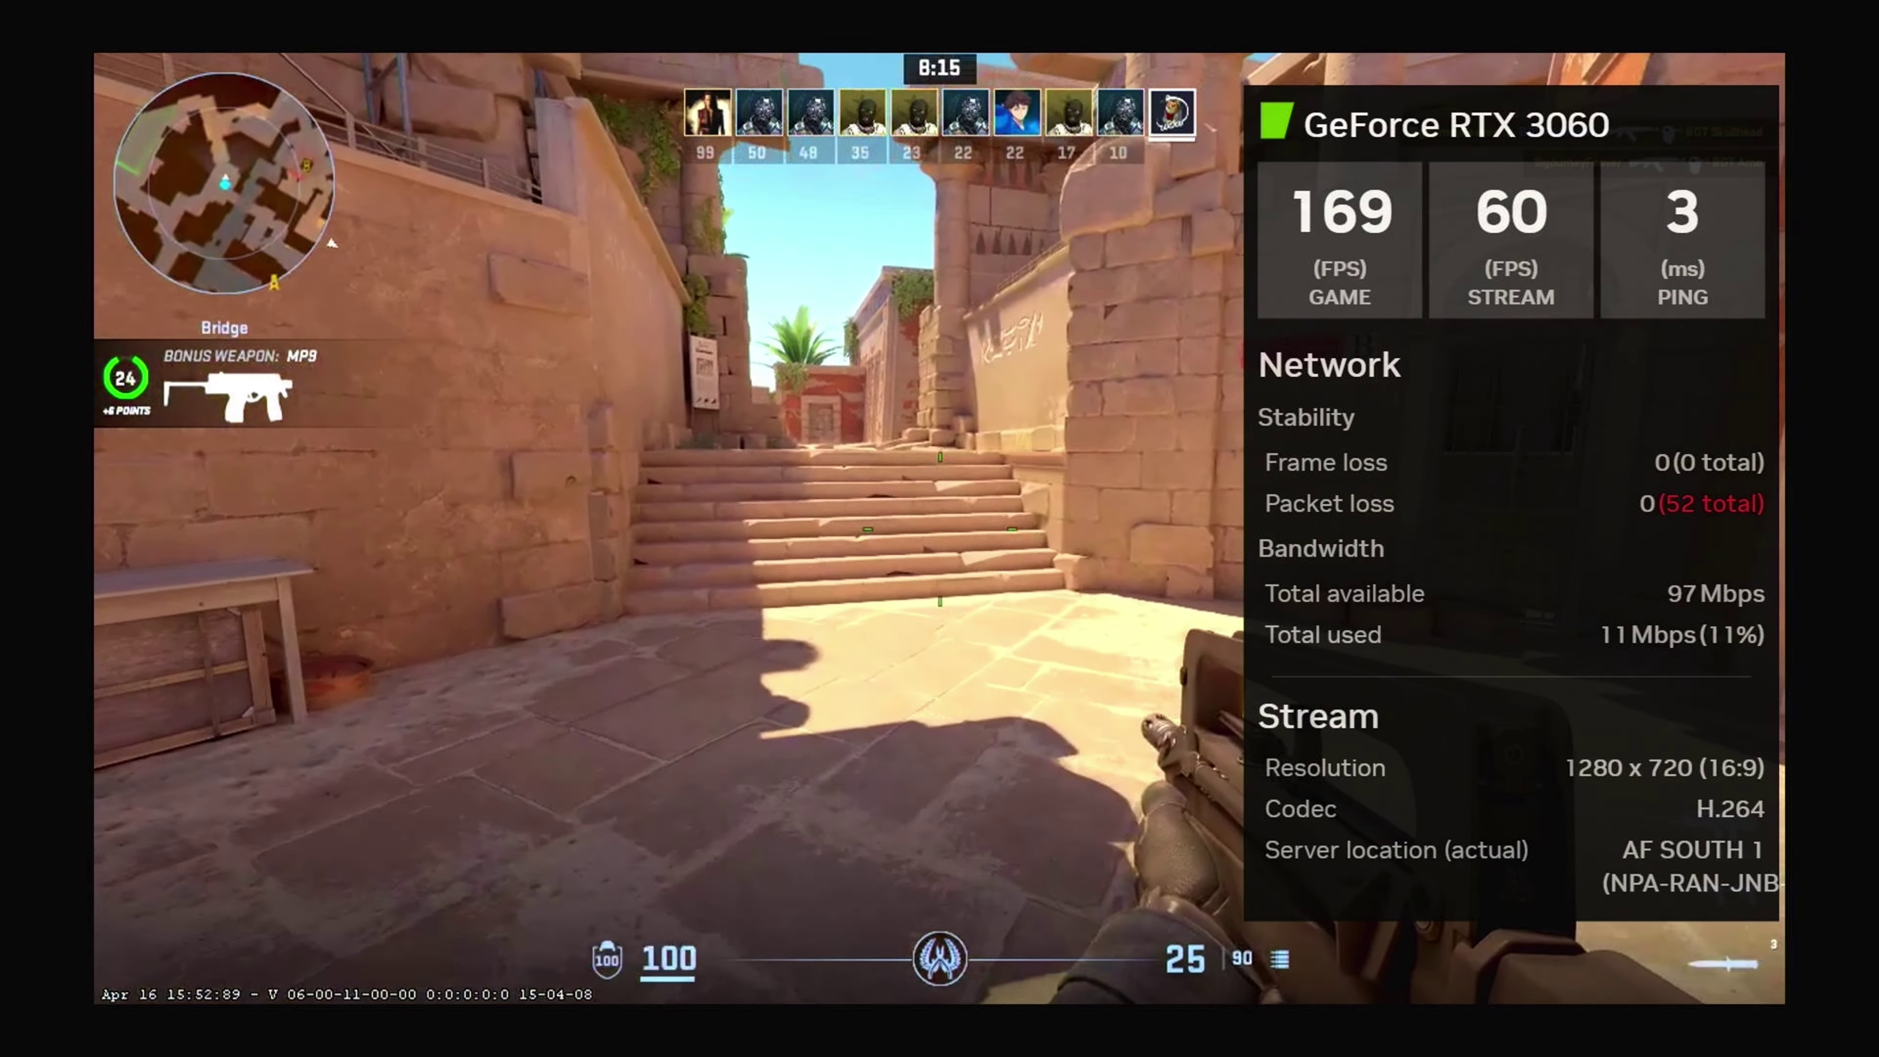
pyautogui.press('w')
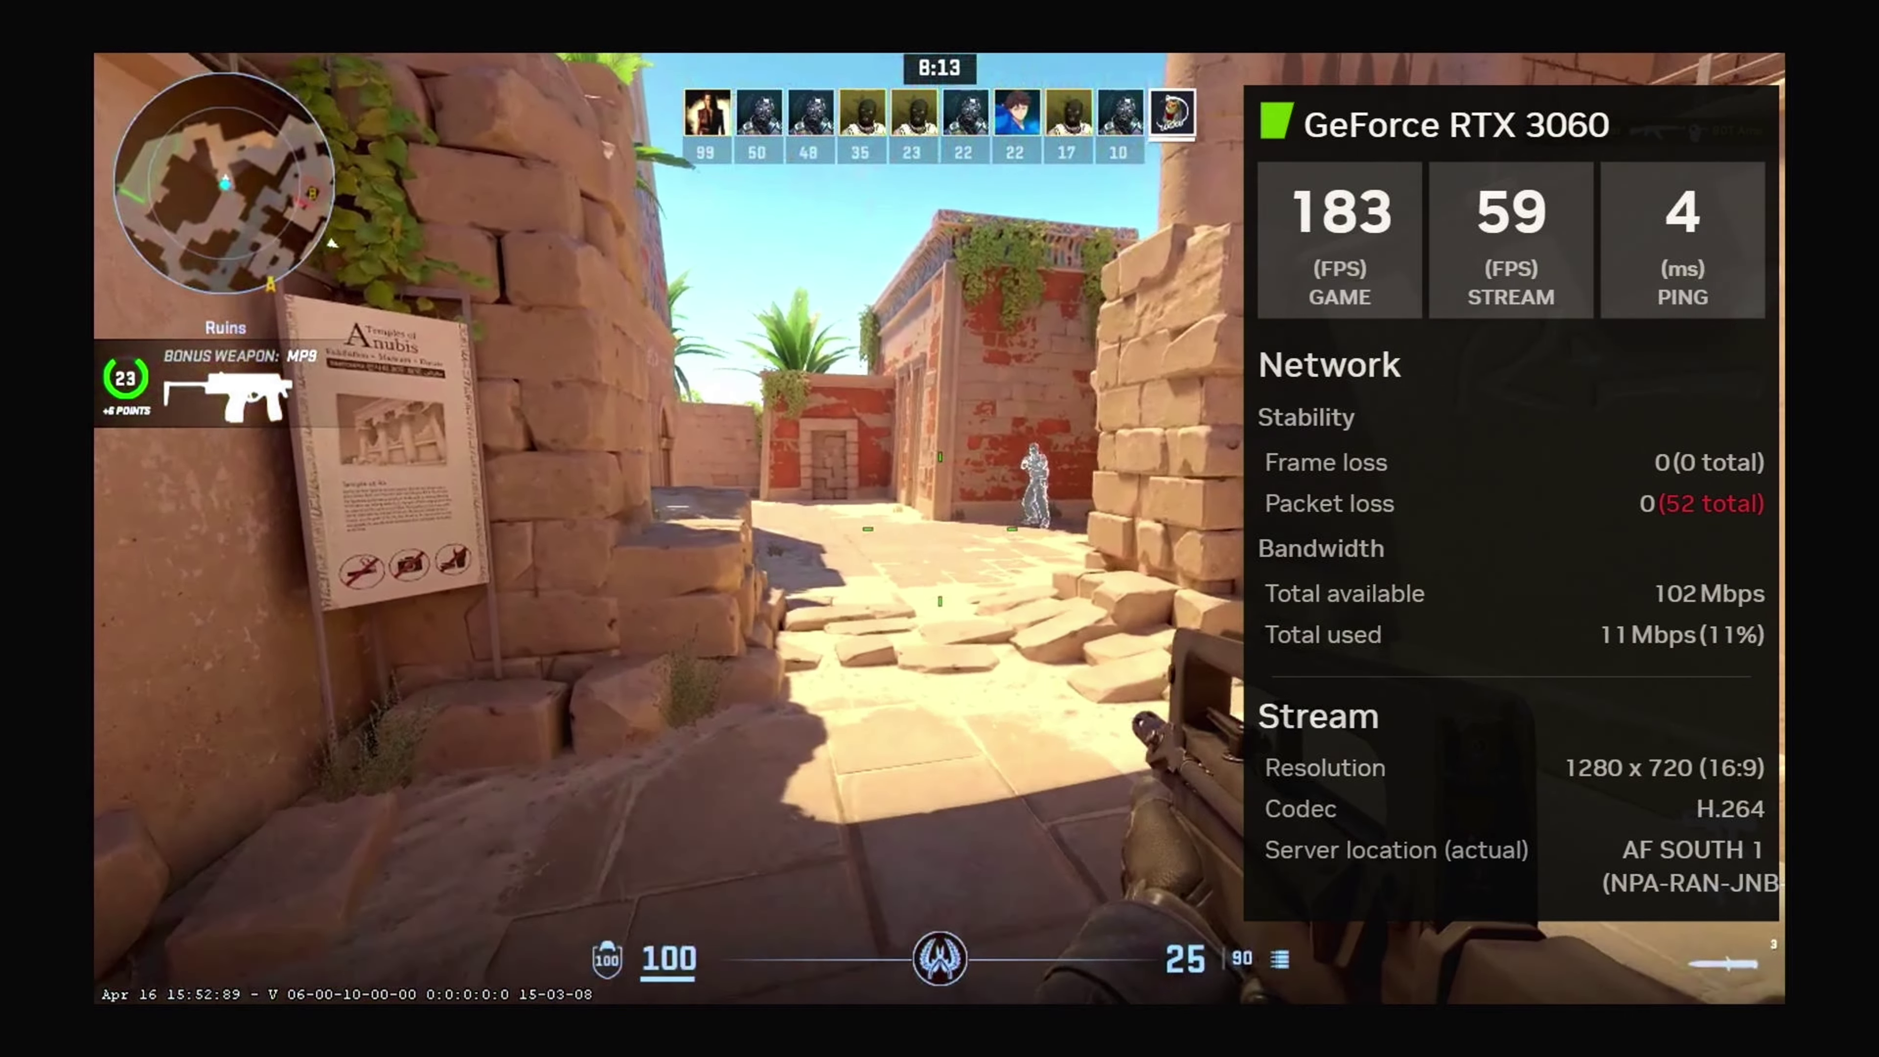
pyautogui.press('w')
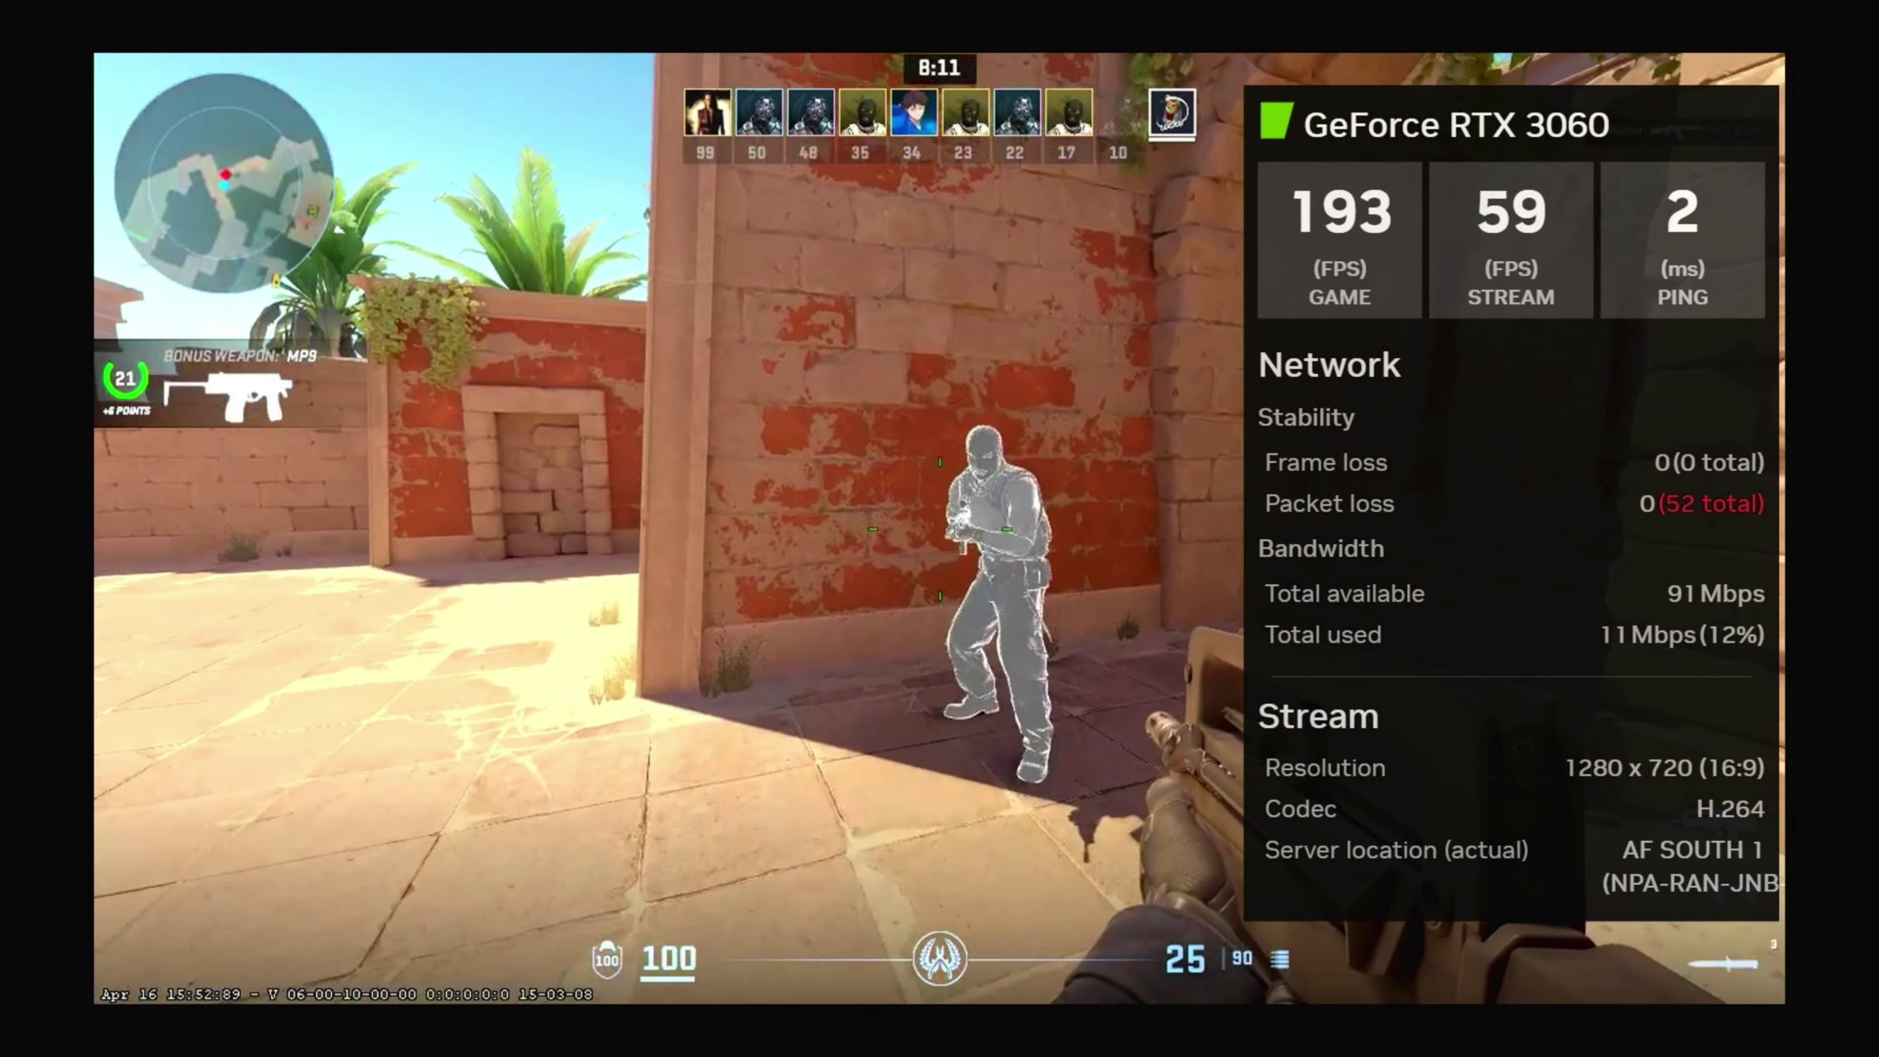
pyautogui.click(940, 501)
pyautogui.click(934, 500)
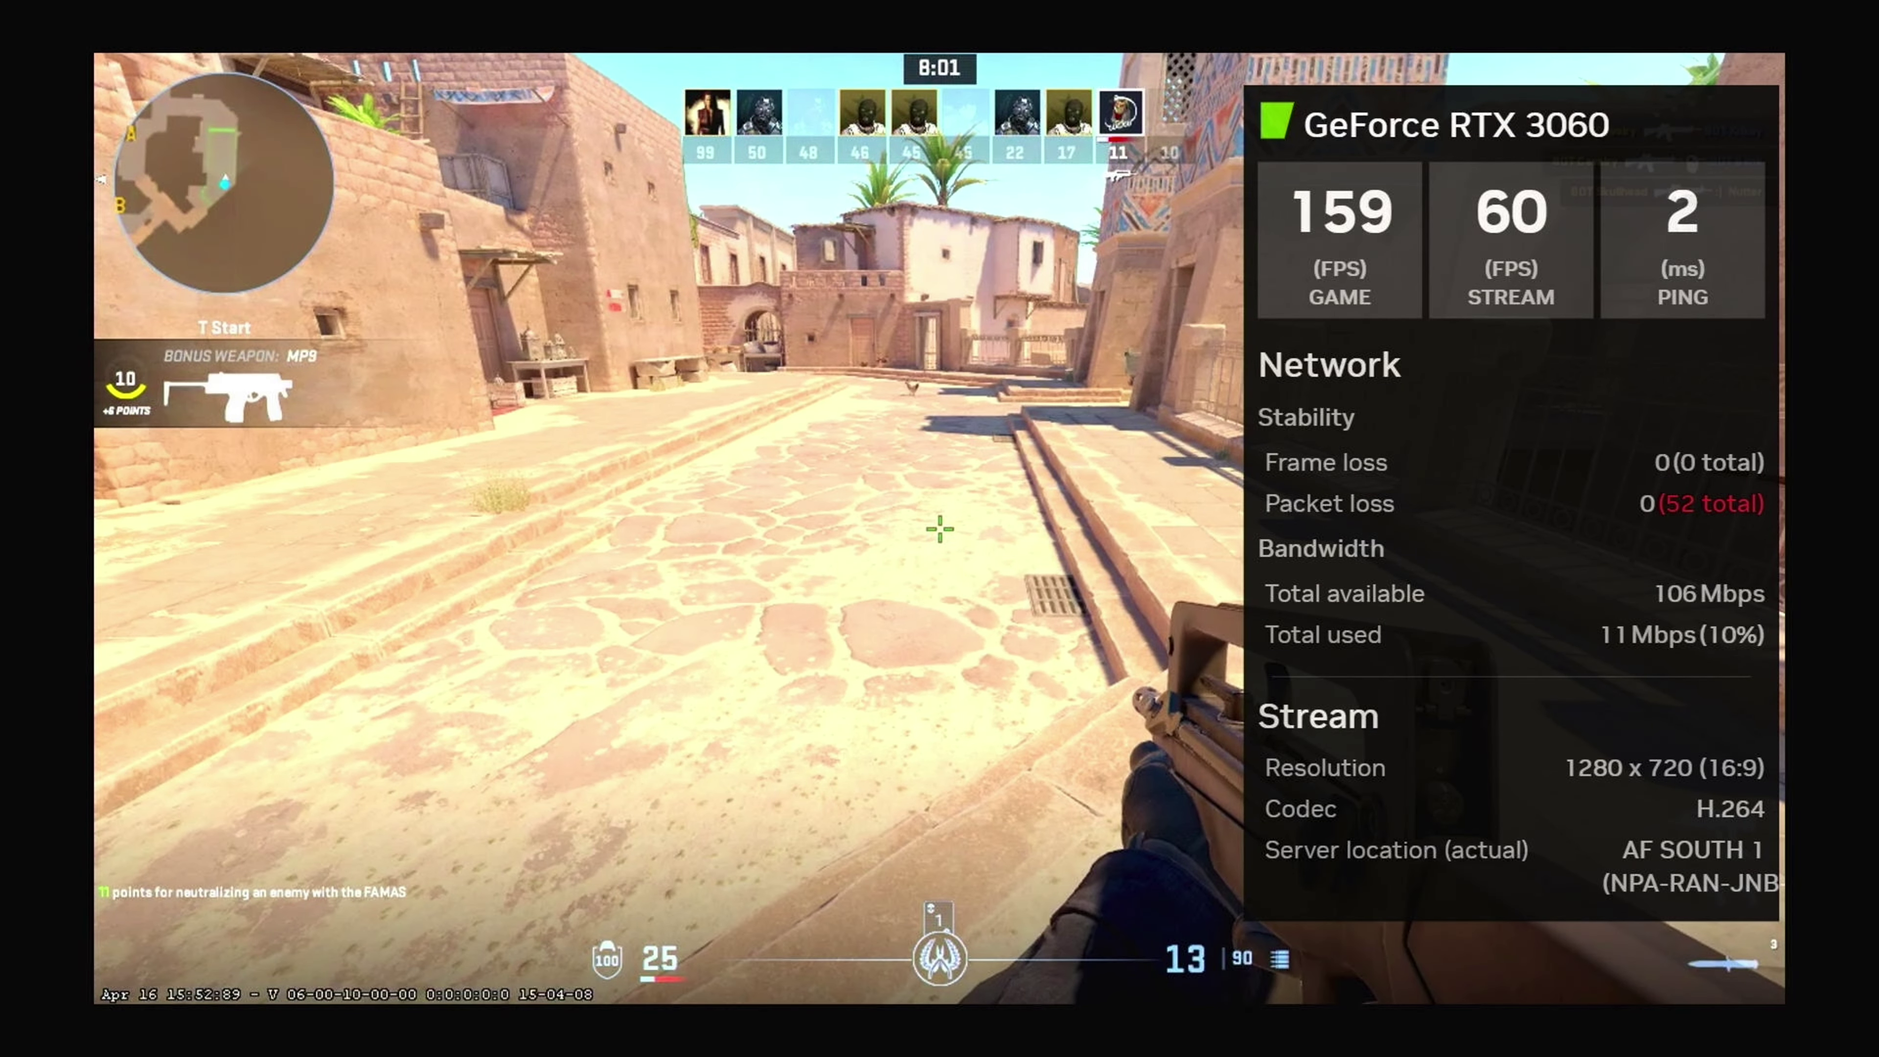
# Bring up the in-match game menu and switch the GeForce NOW statistics overlay to Compact.
pyautogui.press('super')
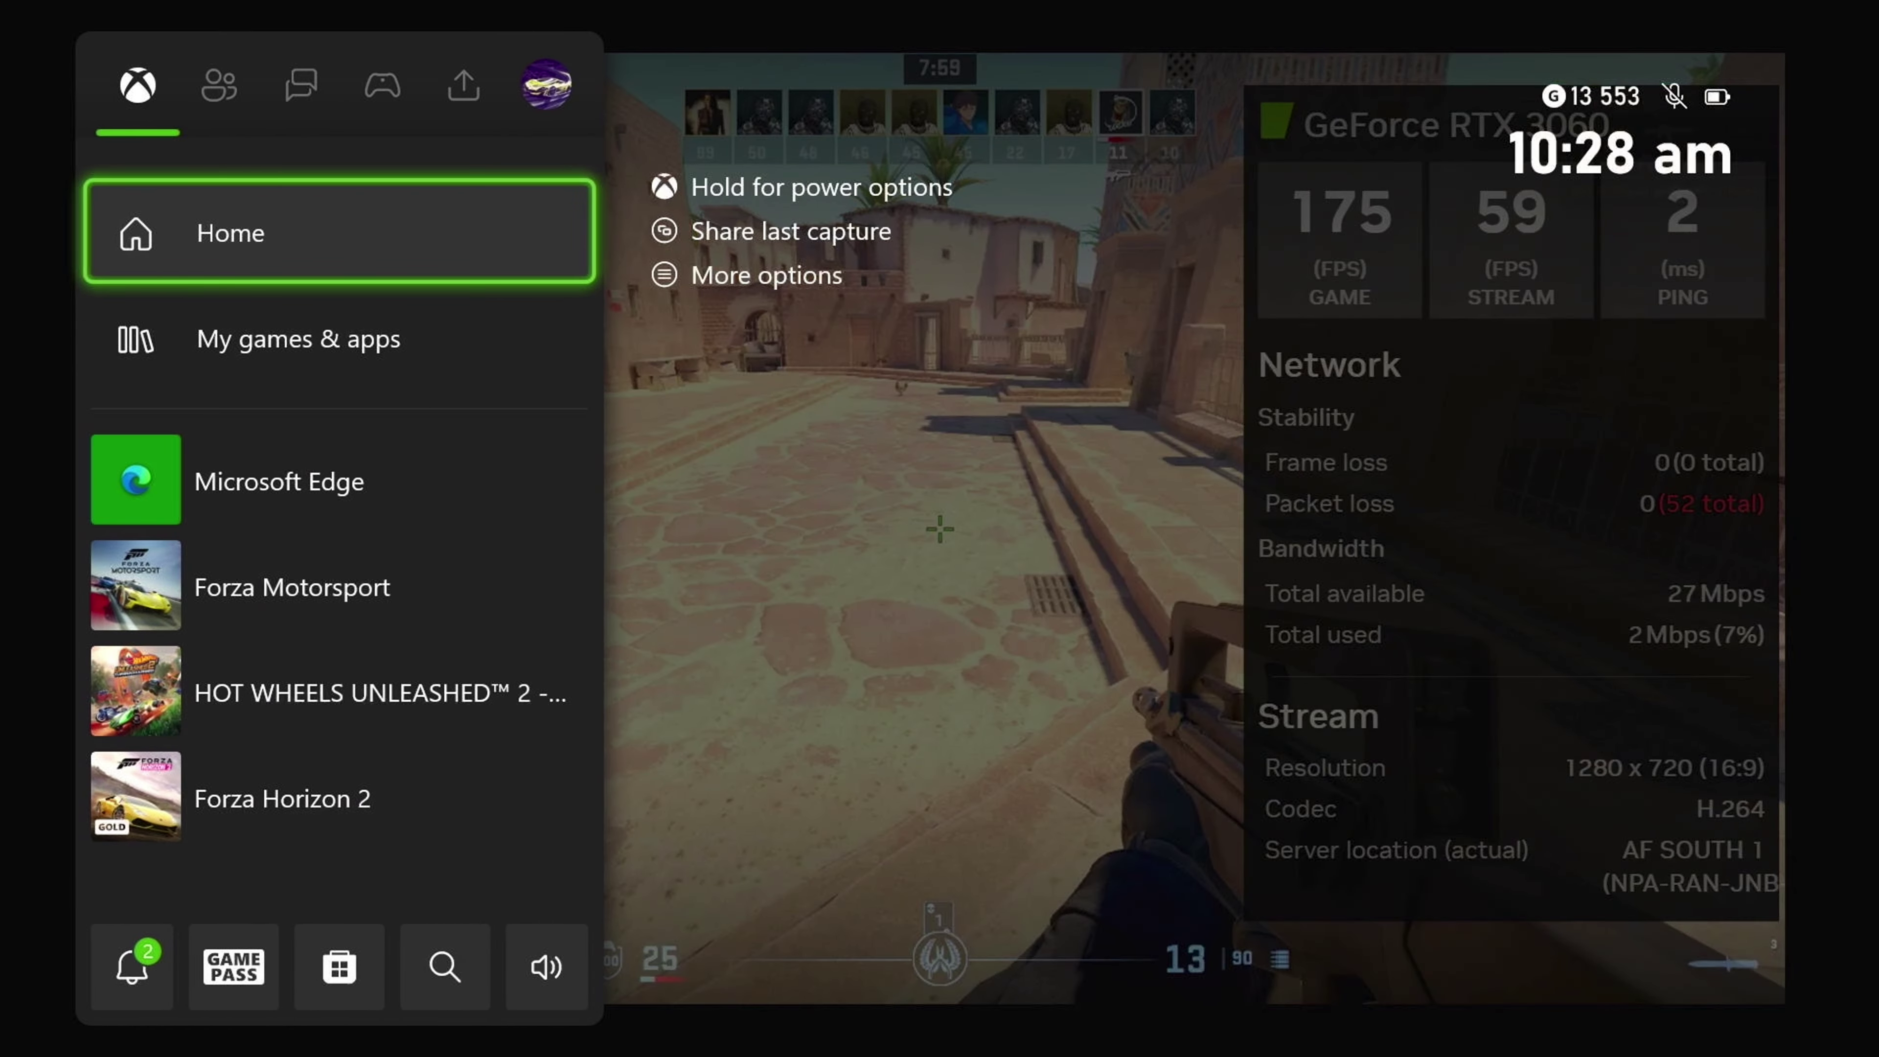
pyautogui.press('Escape')
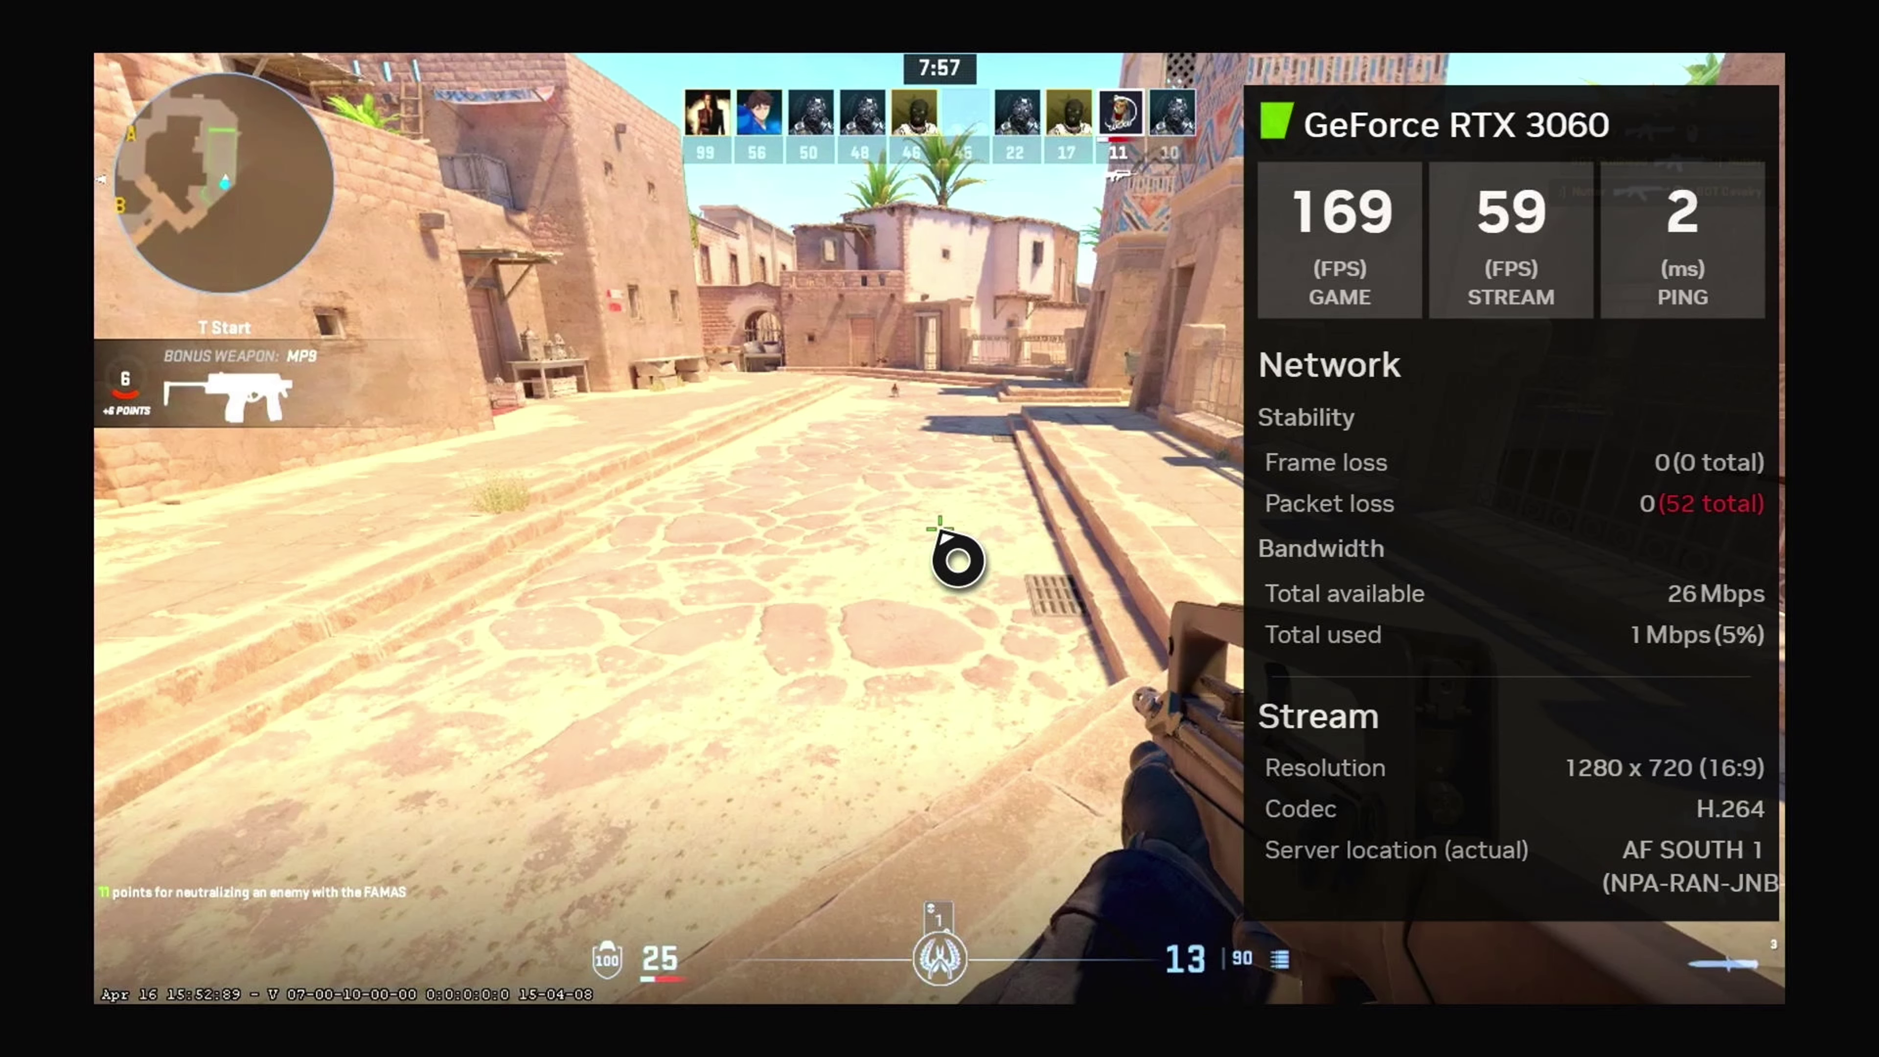
pyautogui.press('Escape')
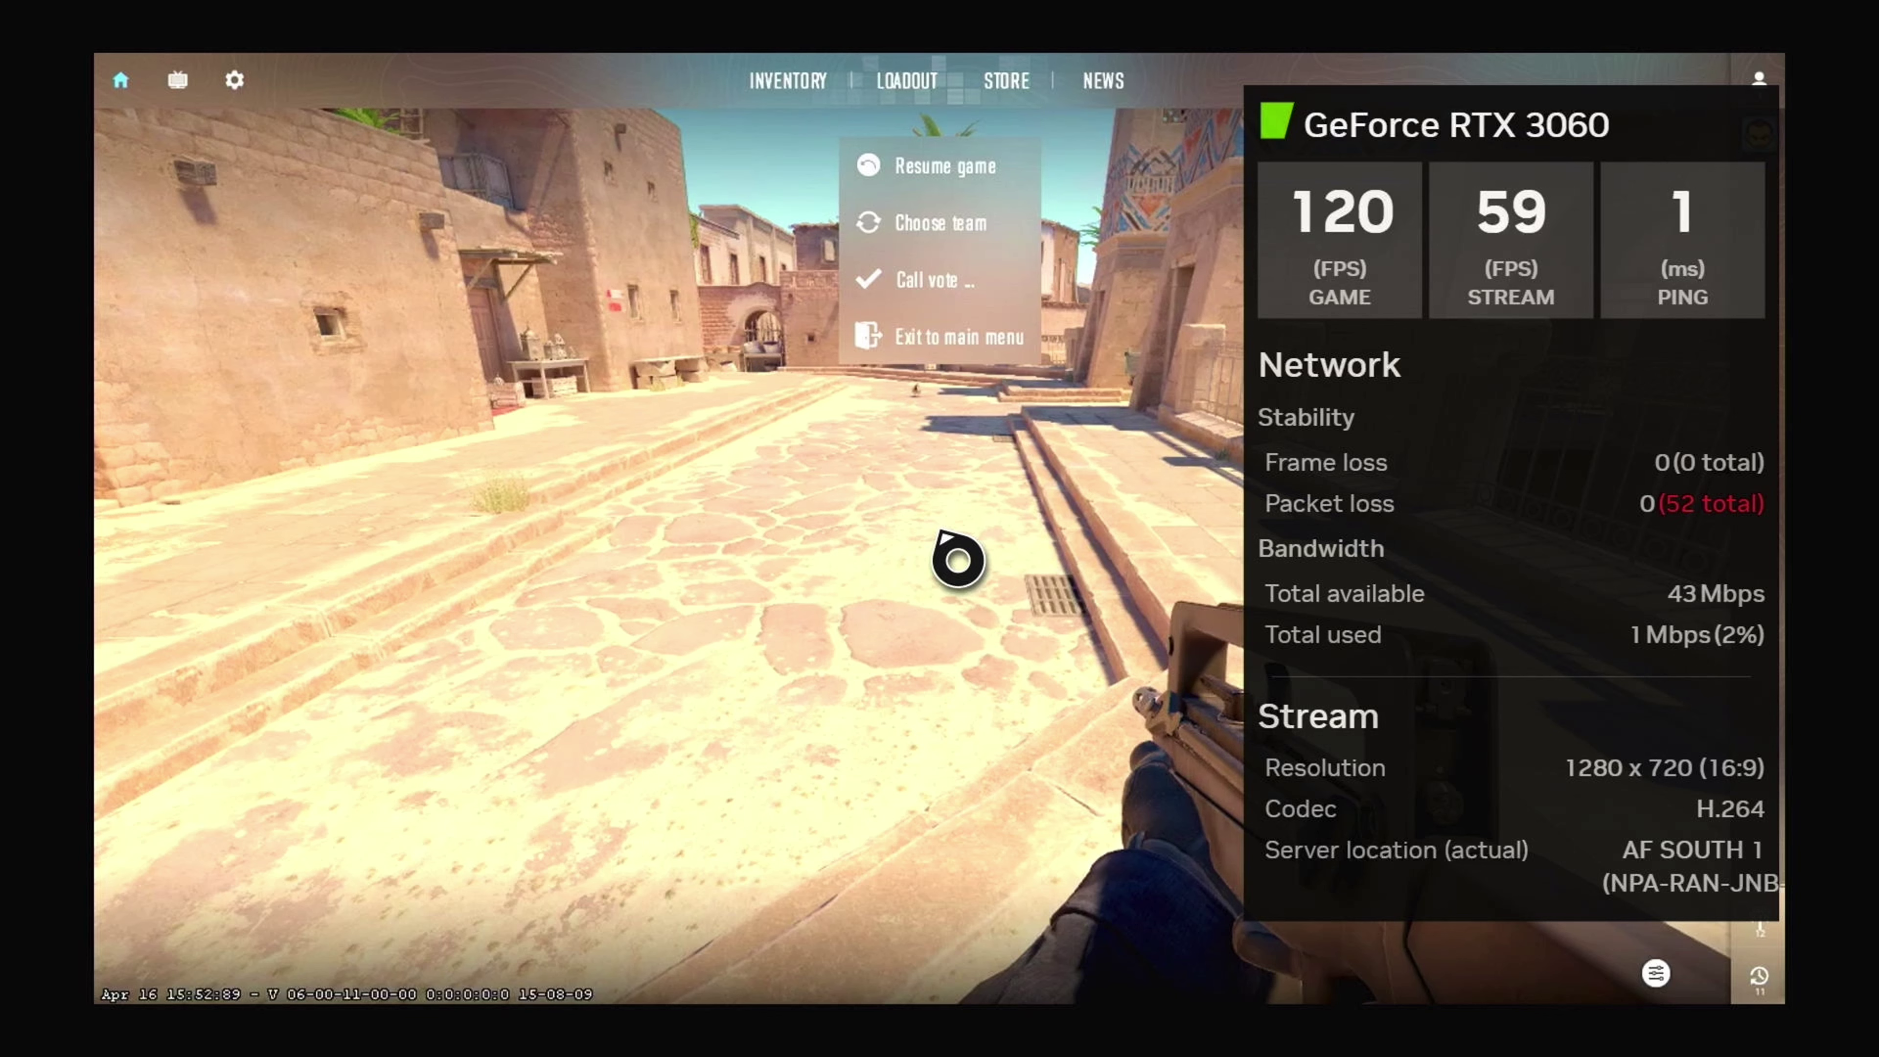
pyautogui.hotkey('ctrl', 'g')
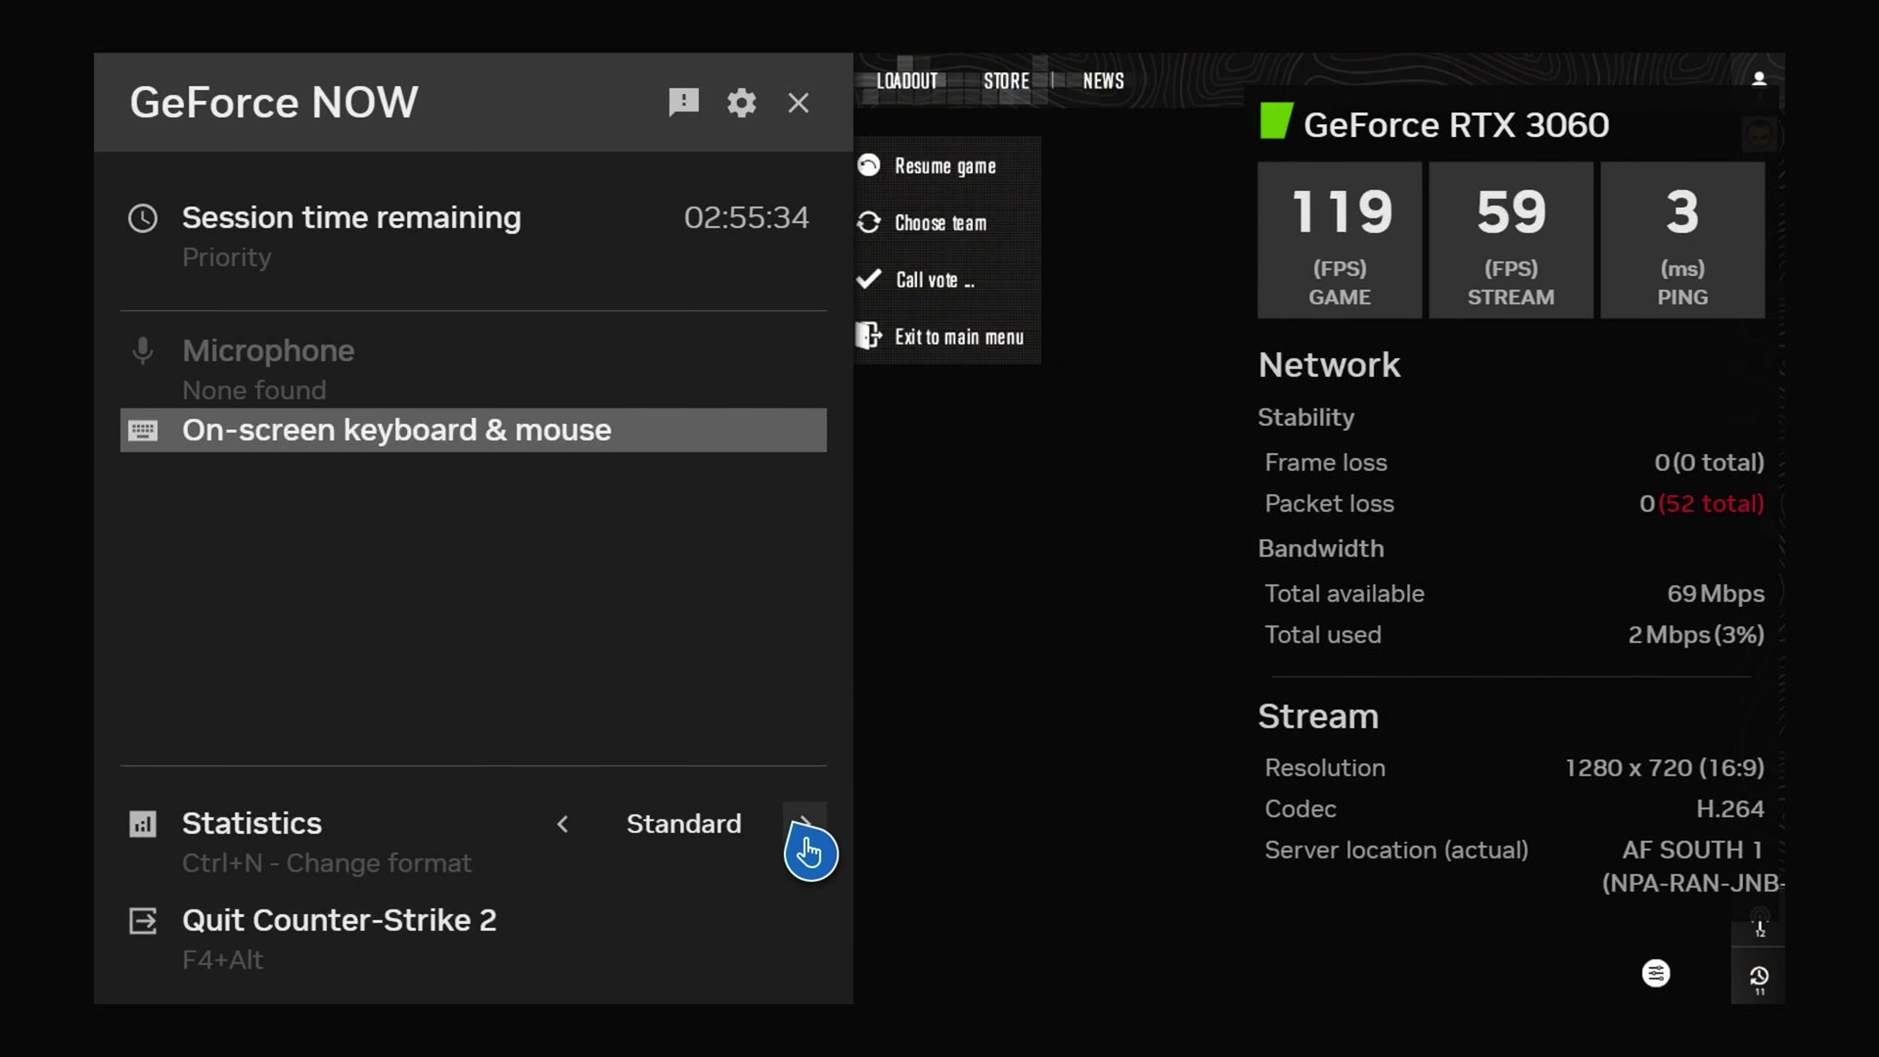
pyautogui.click(808, 844)
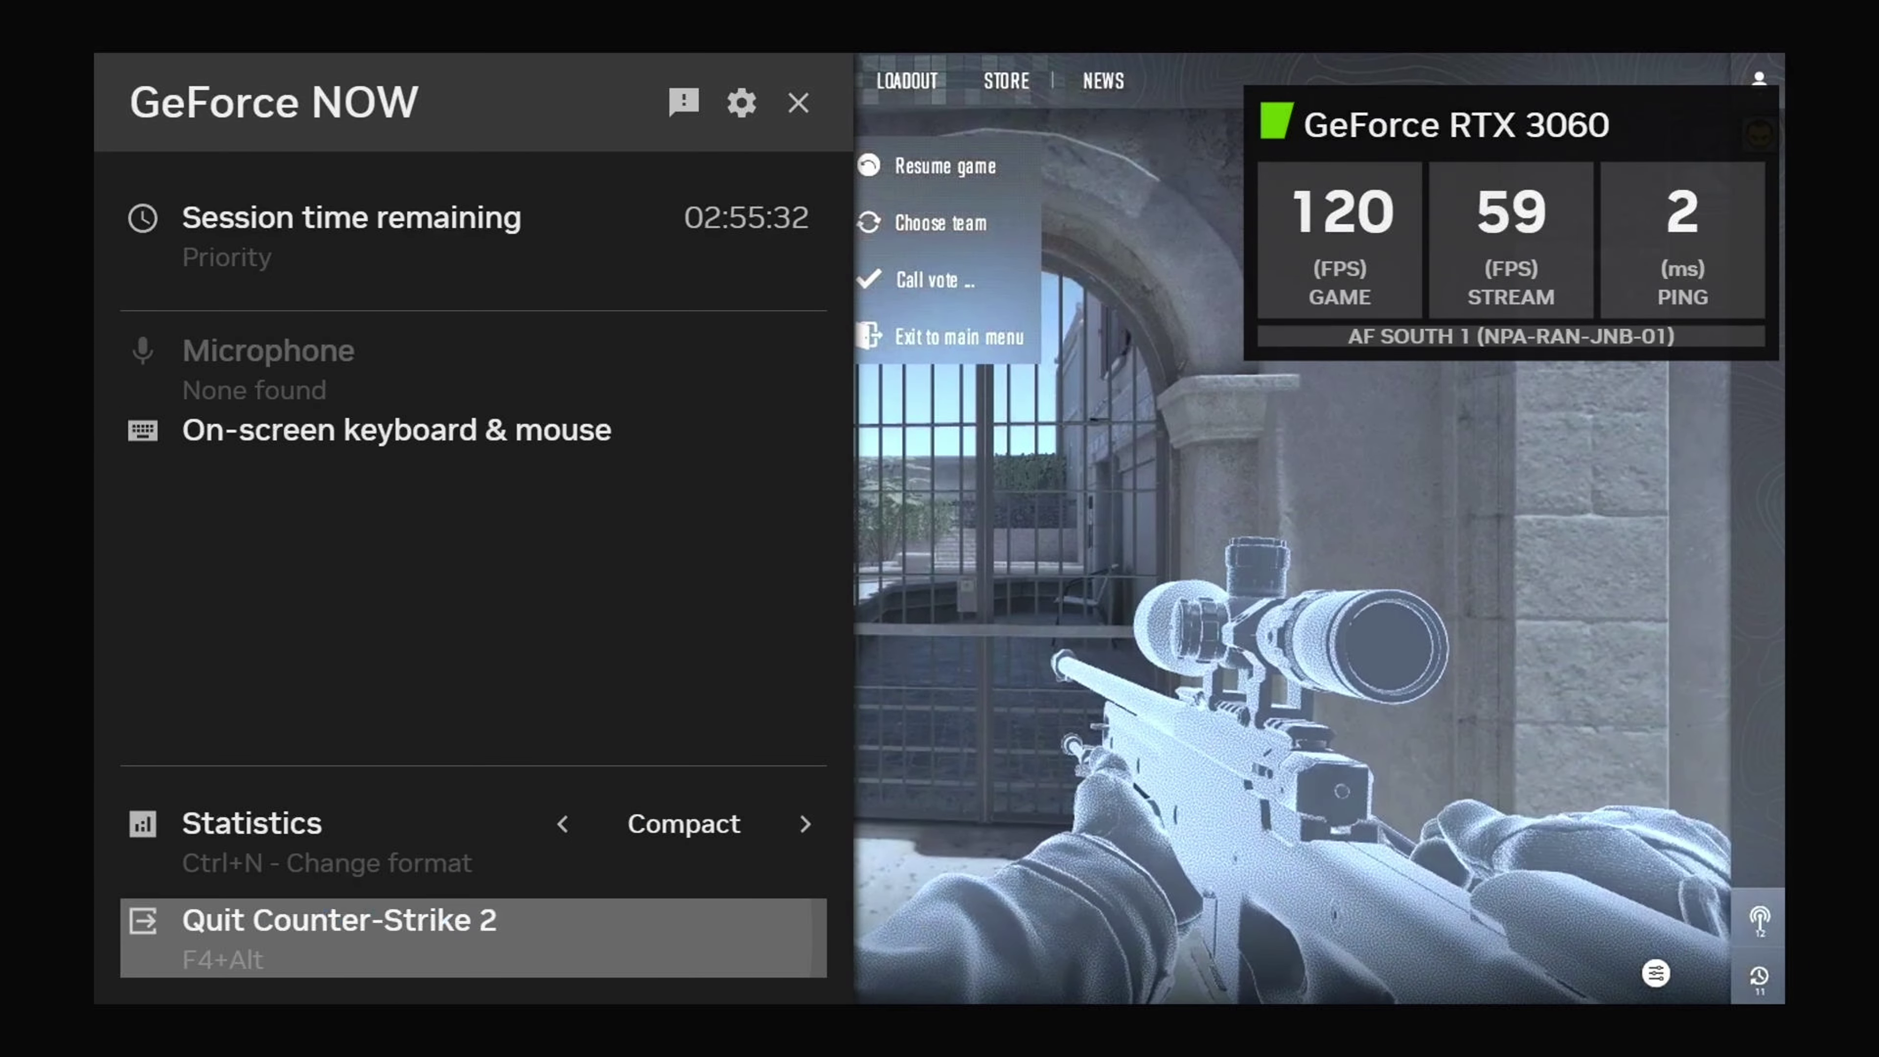
# Quit Counter-Strike 2, dismiss the feedback form without a rating, and go back to the full games list.
pyautogui.click(525, 927)
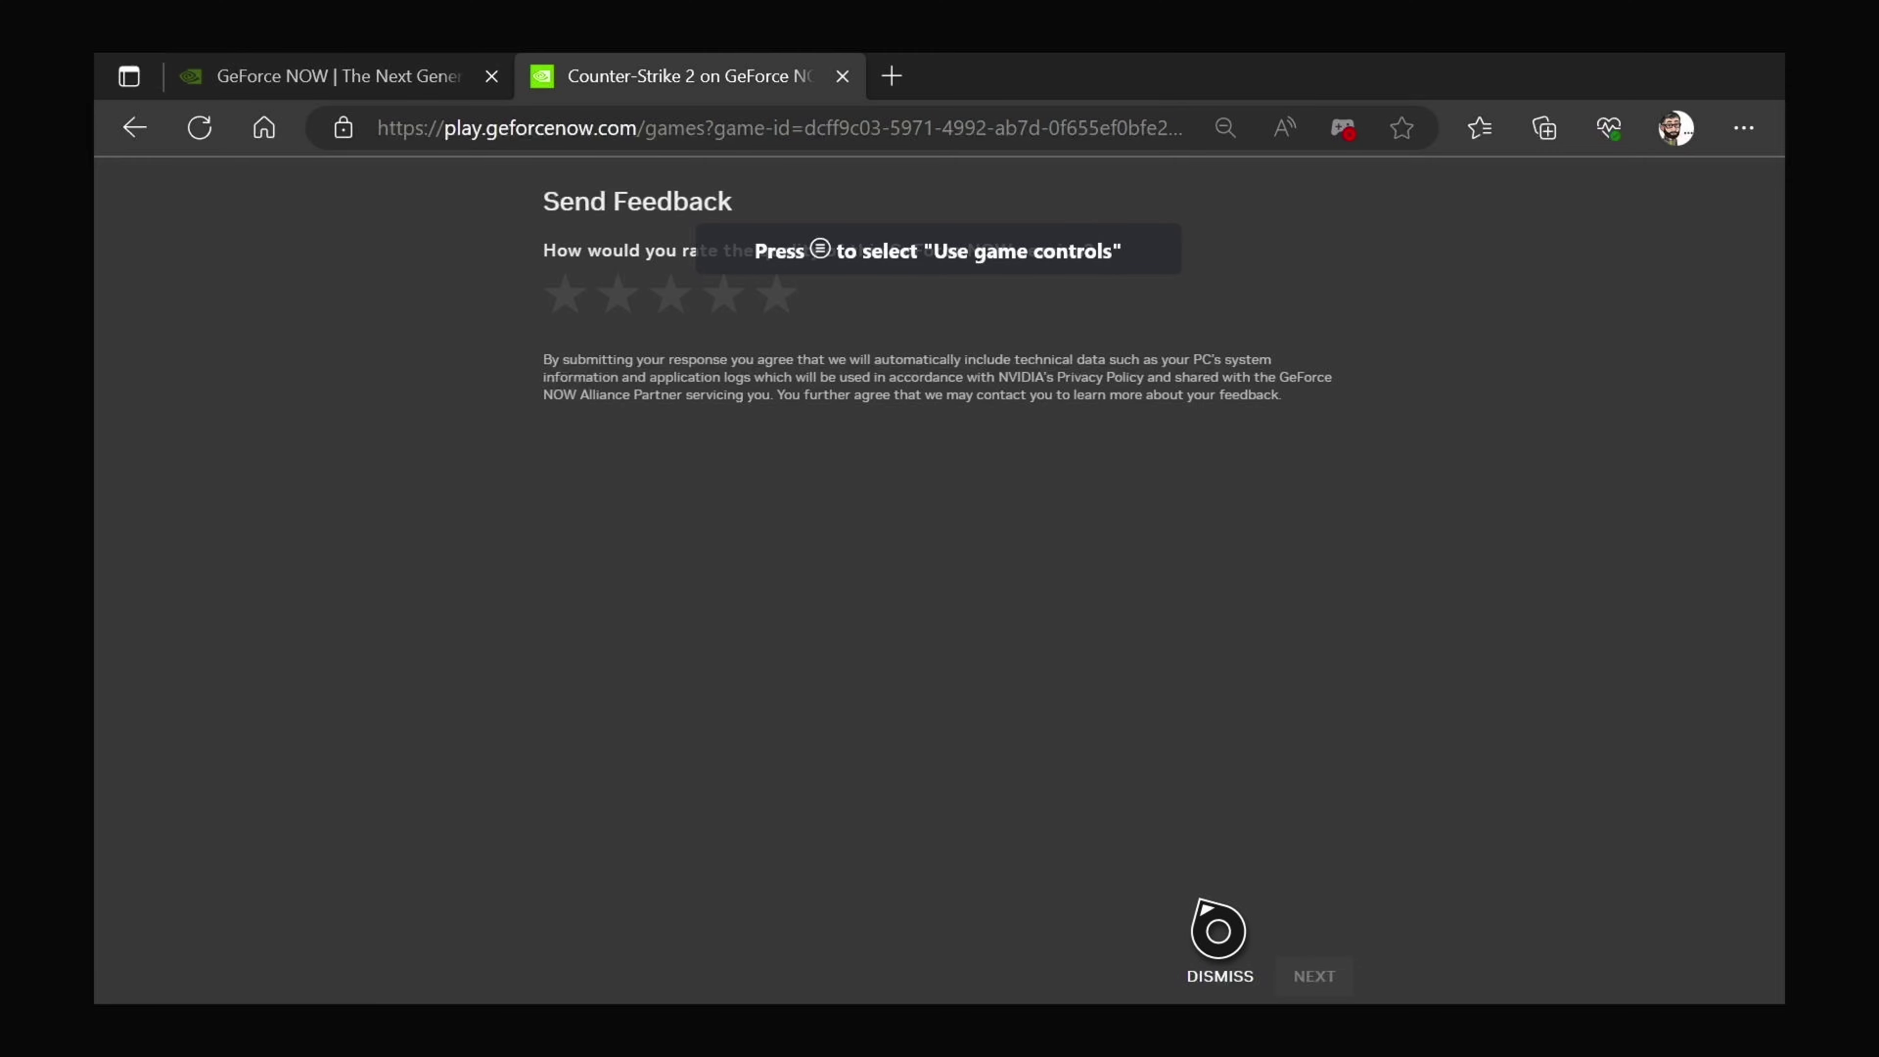
pyautogui.click(1220, 975)
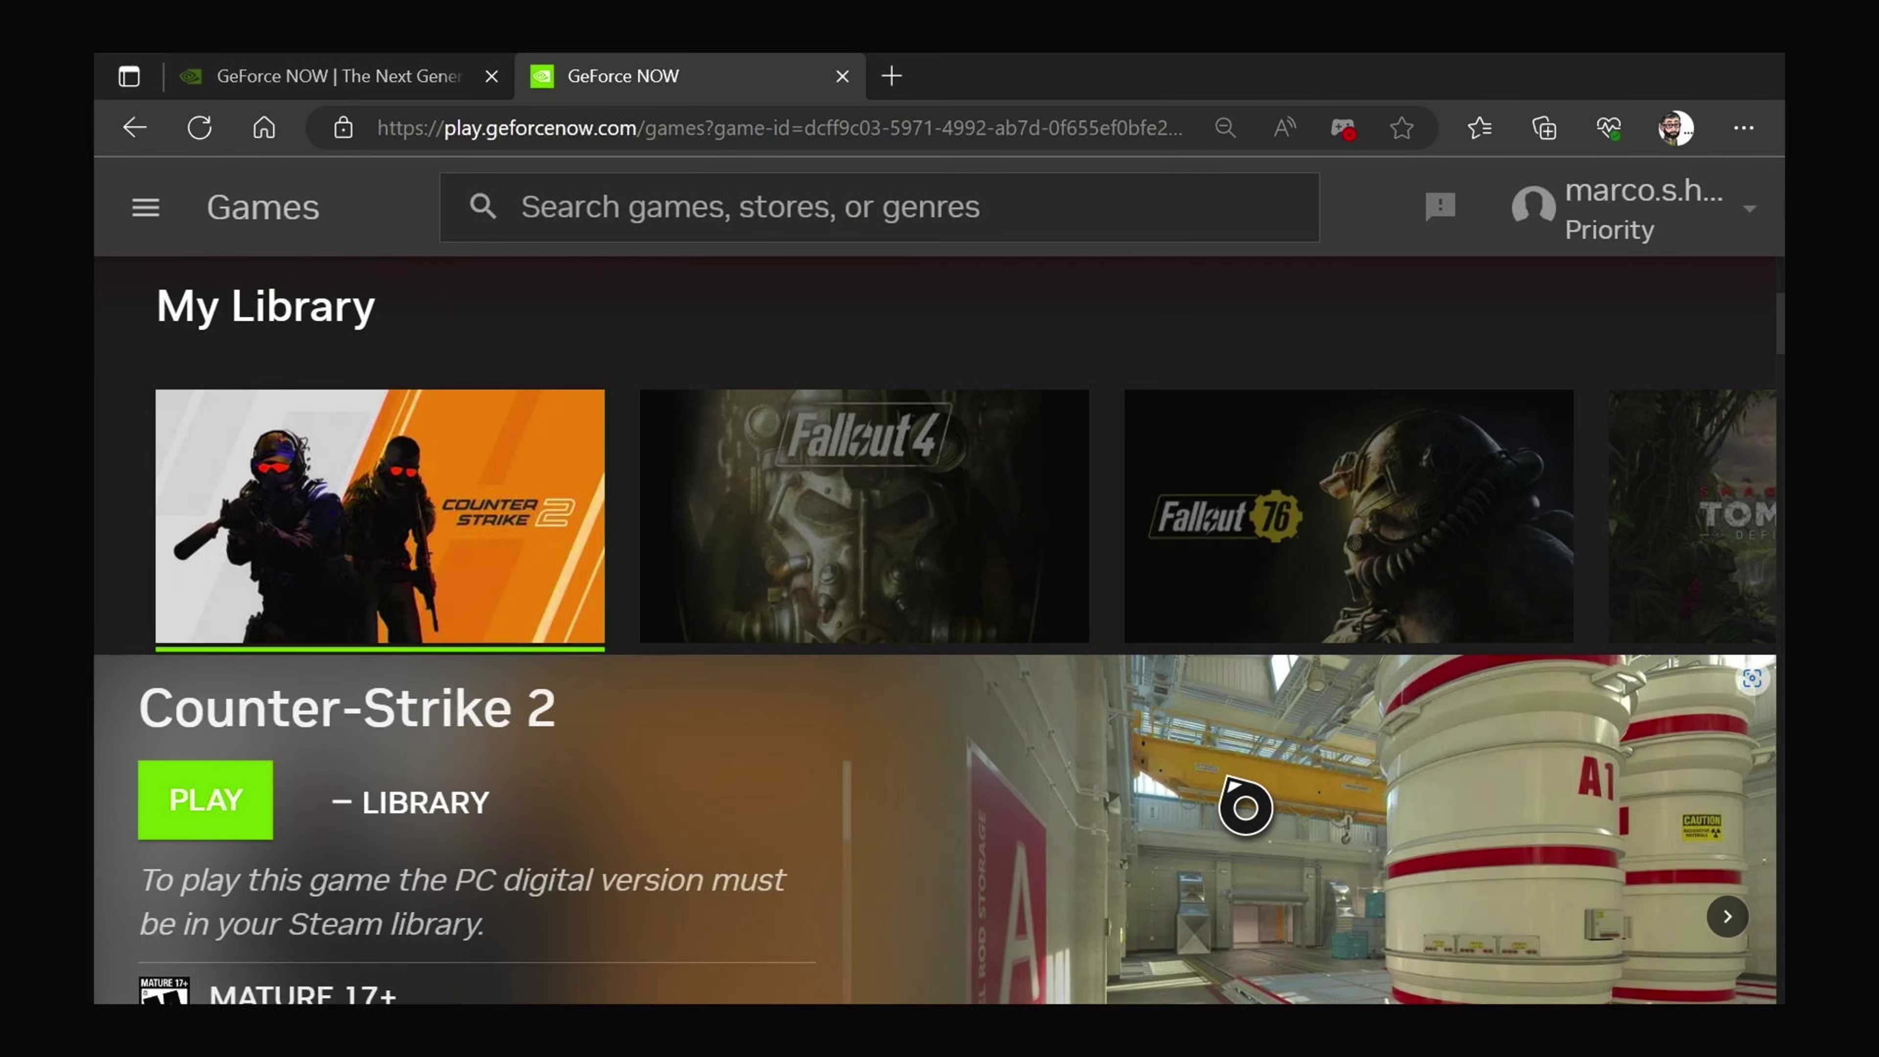
pyautogui.hotkey('alt', 'Left')
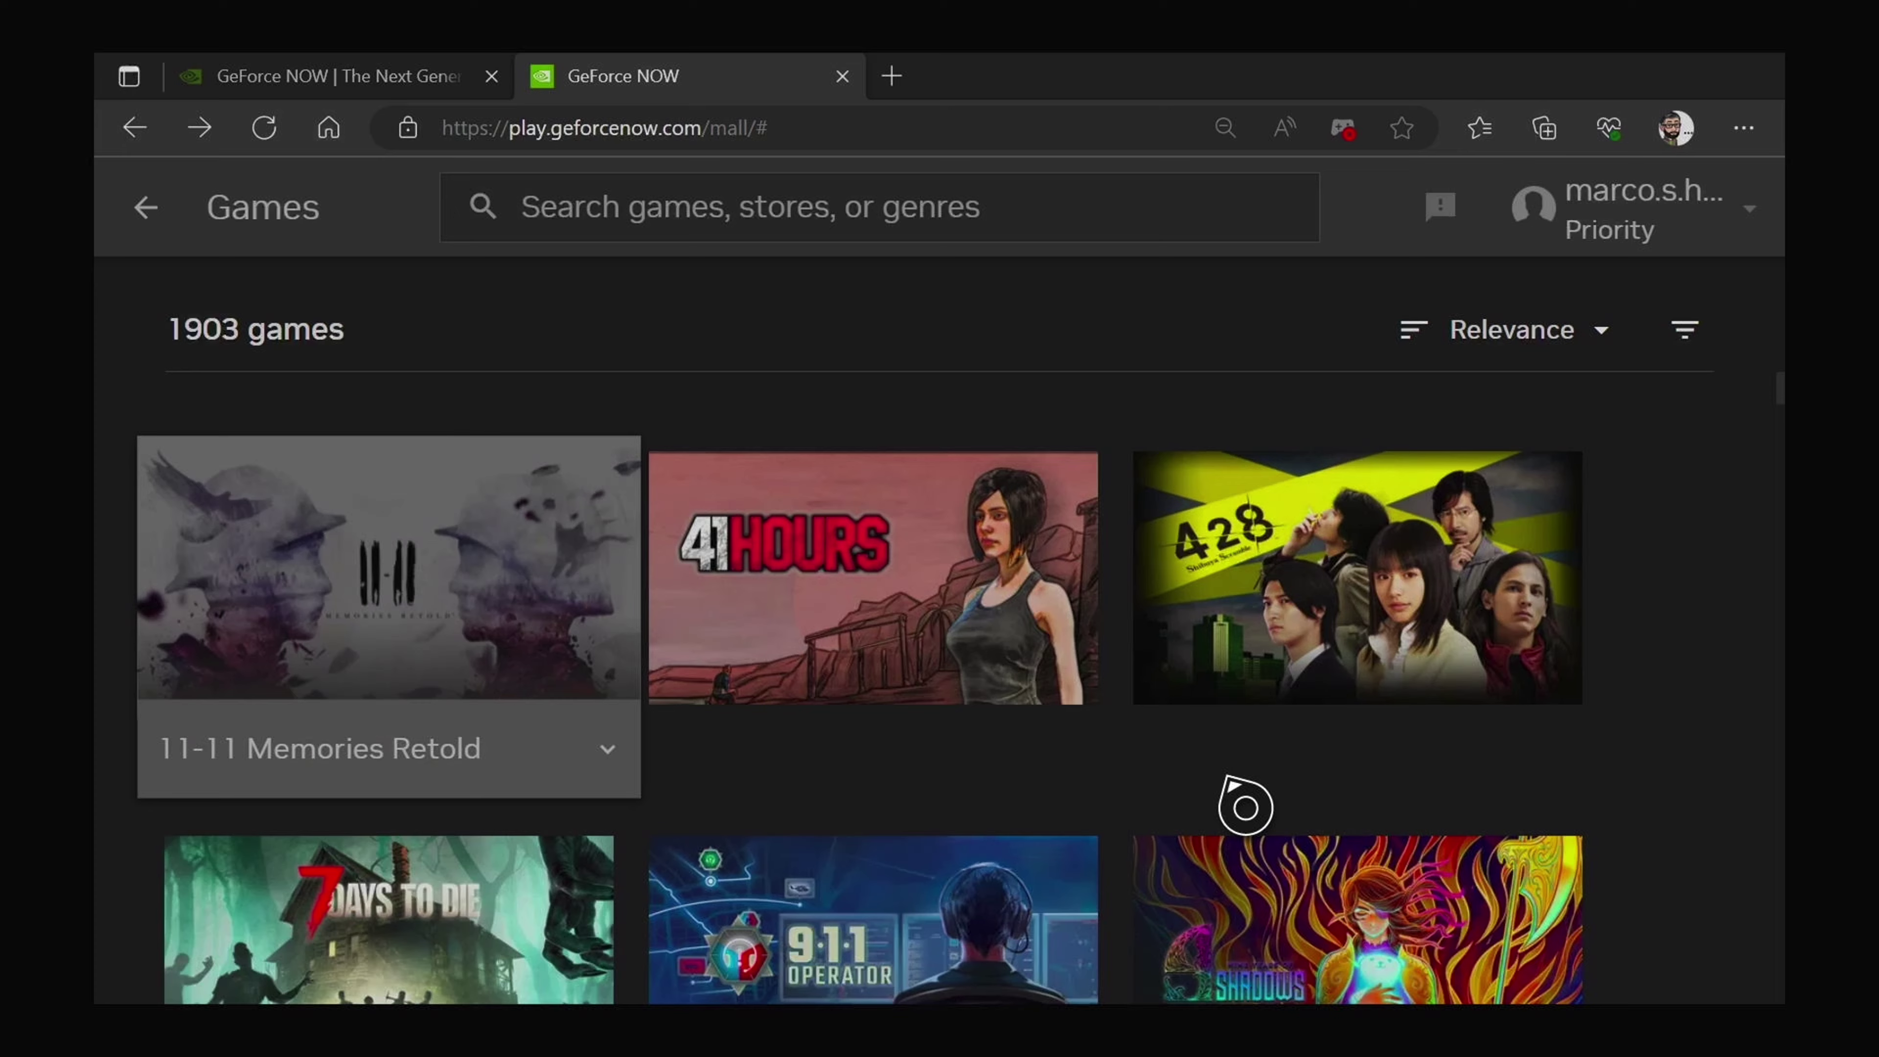
# Quit Microsoft Edge from the Xbox guide.
pyautogui.press('super')
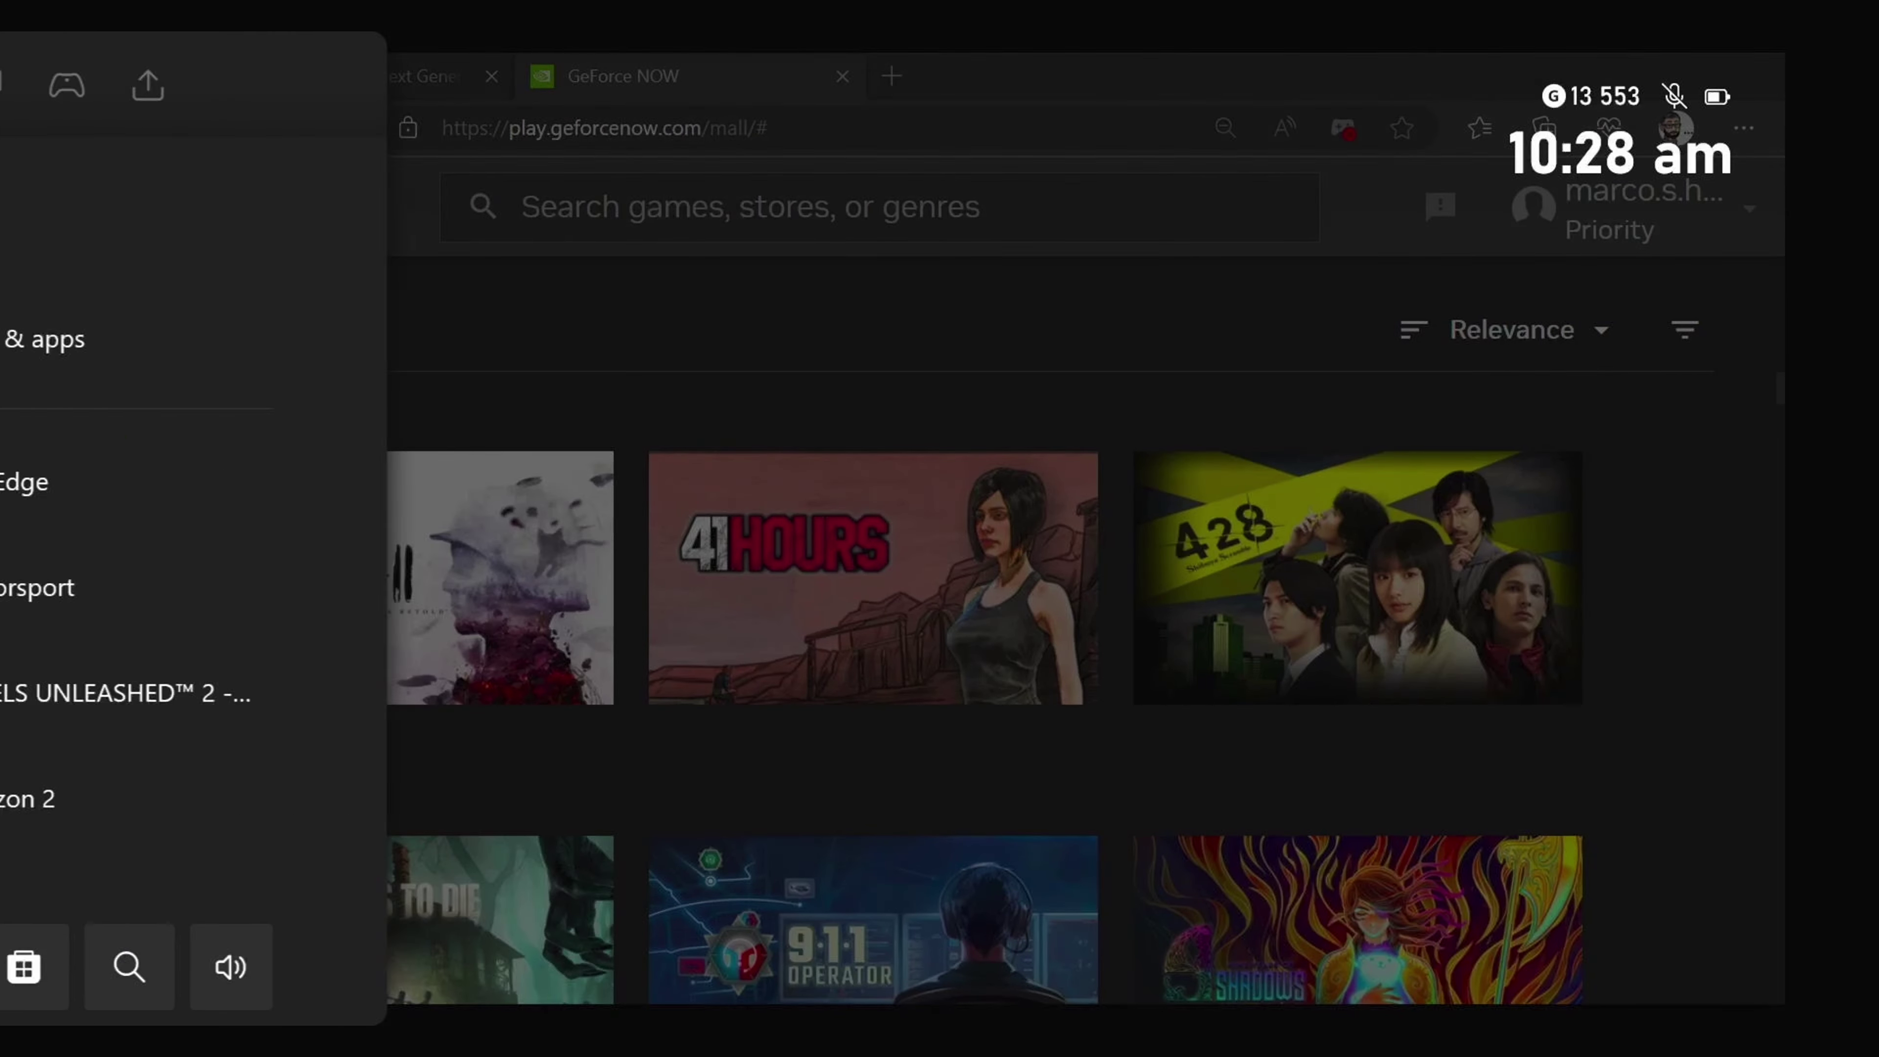
pyautogui.press('Down')
pyautogui.press('Down')
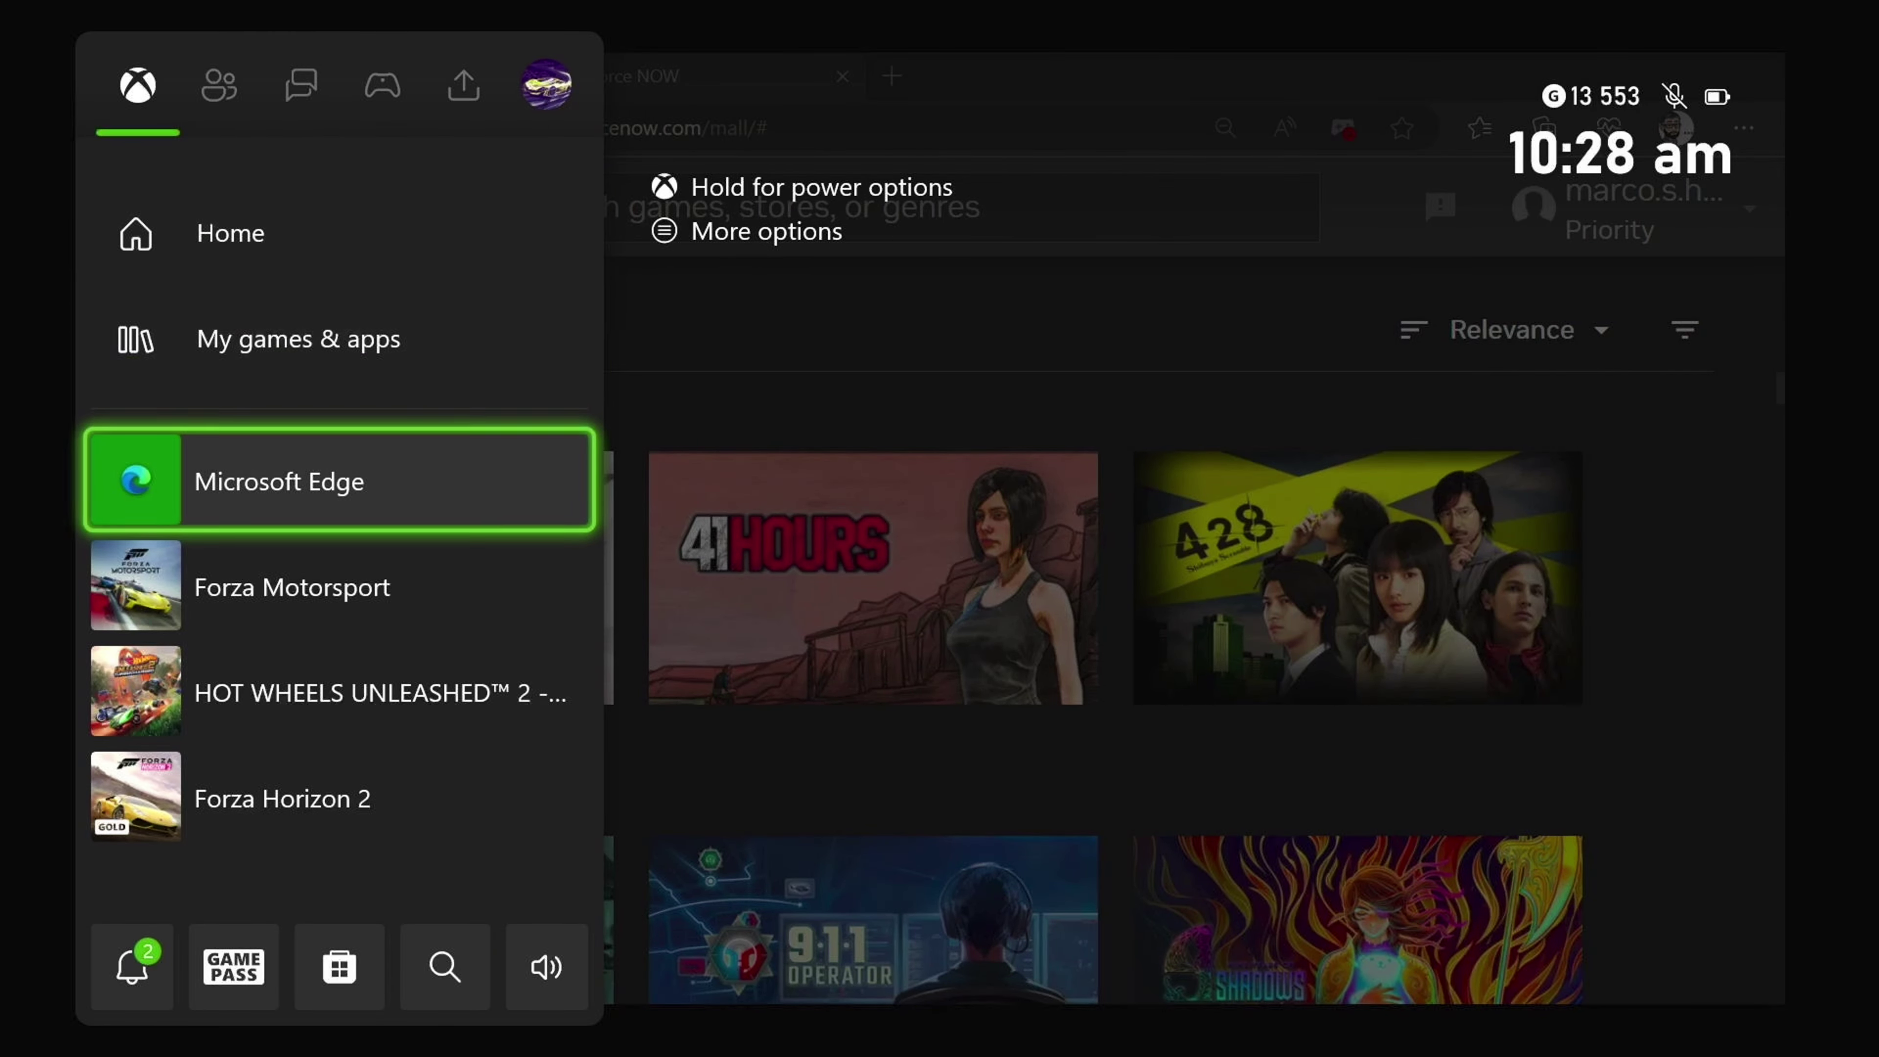
pyautogui.press('Menu')
pyautogui.press('Down')
pyautogui.press('Down')
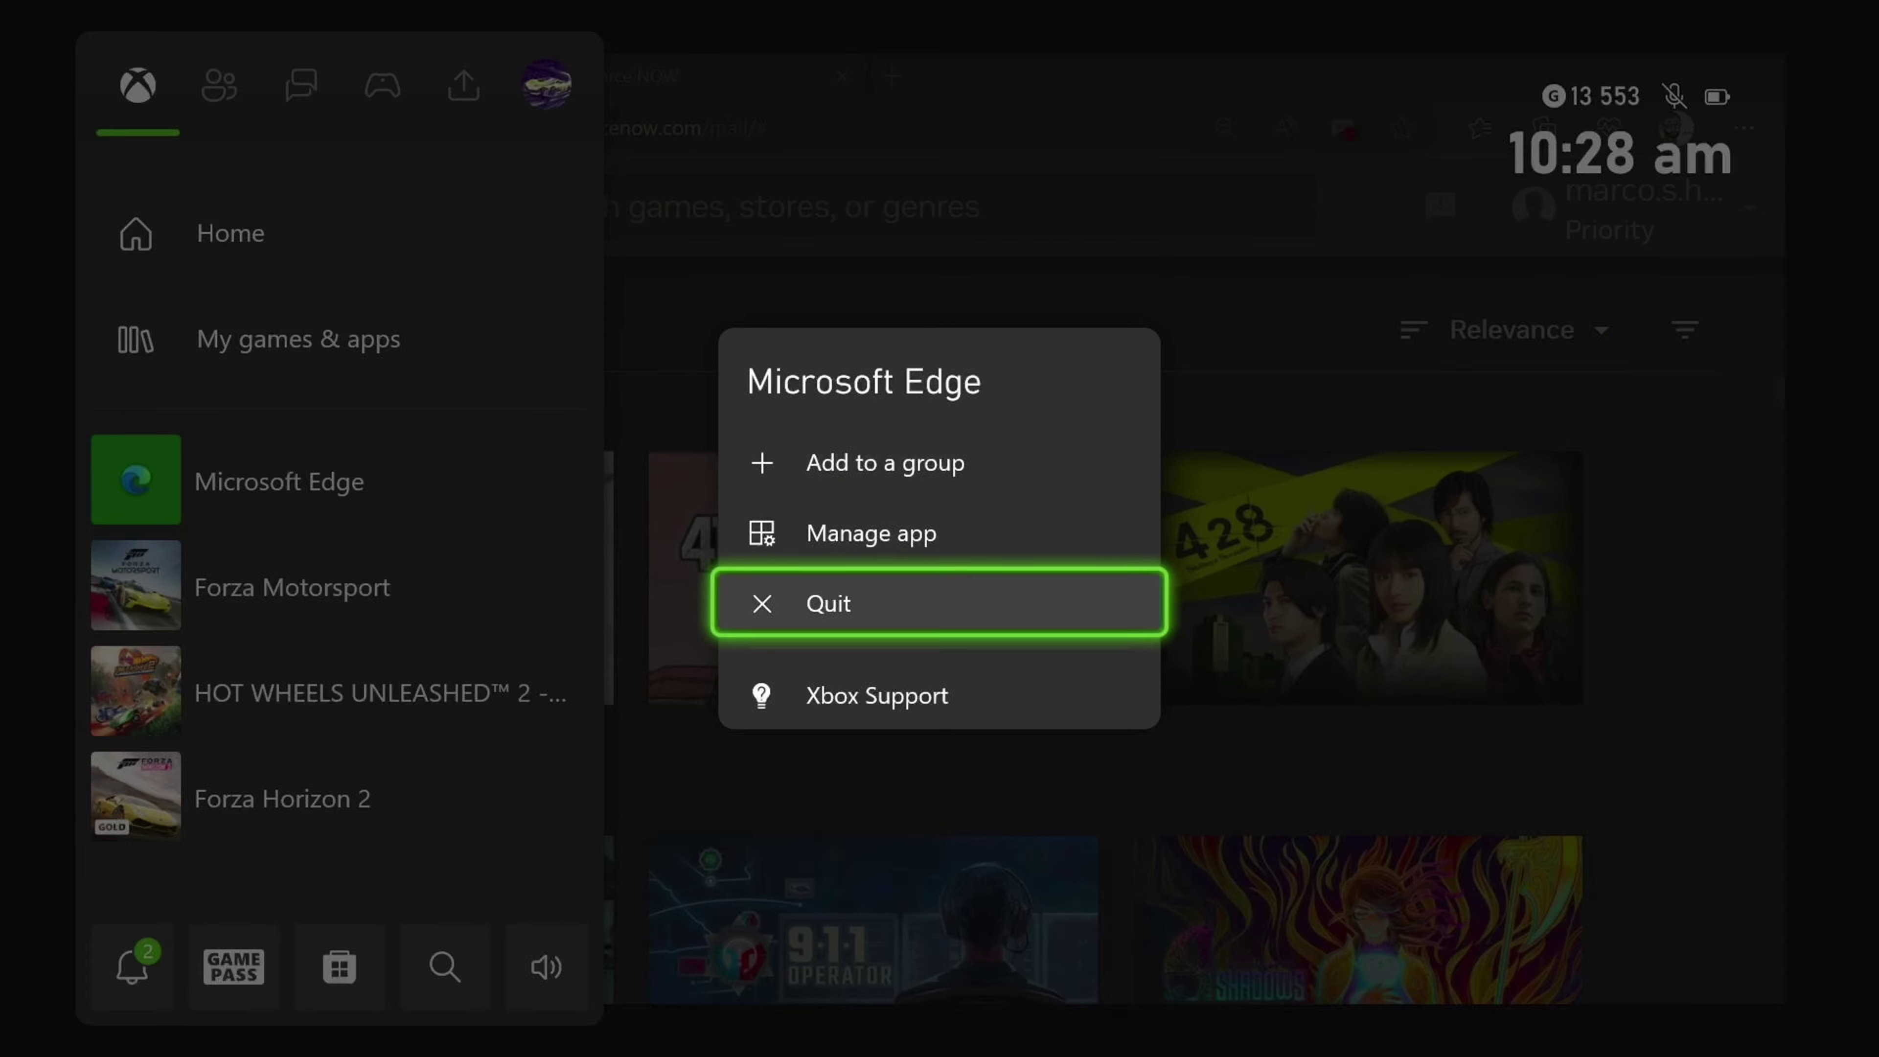
pyautogui.press('Return')
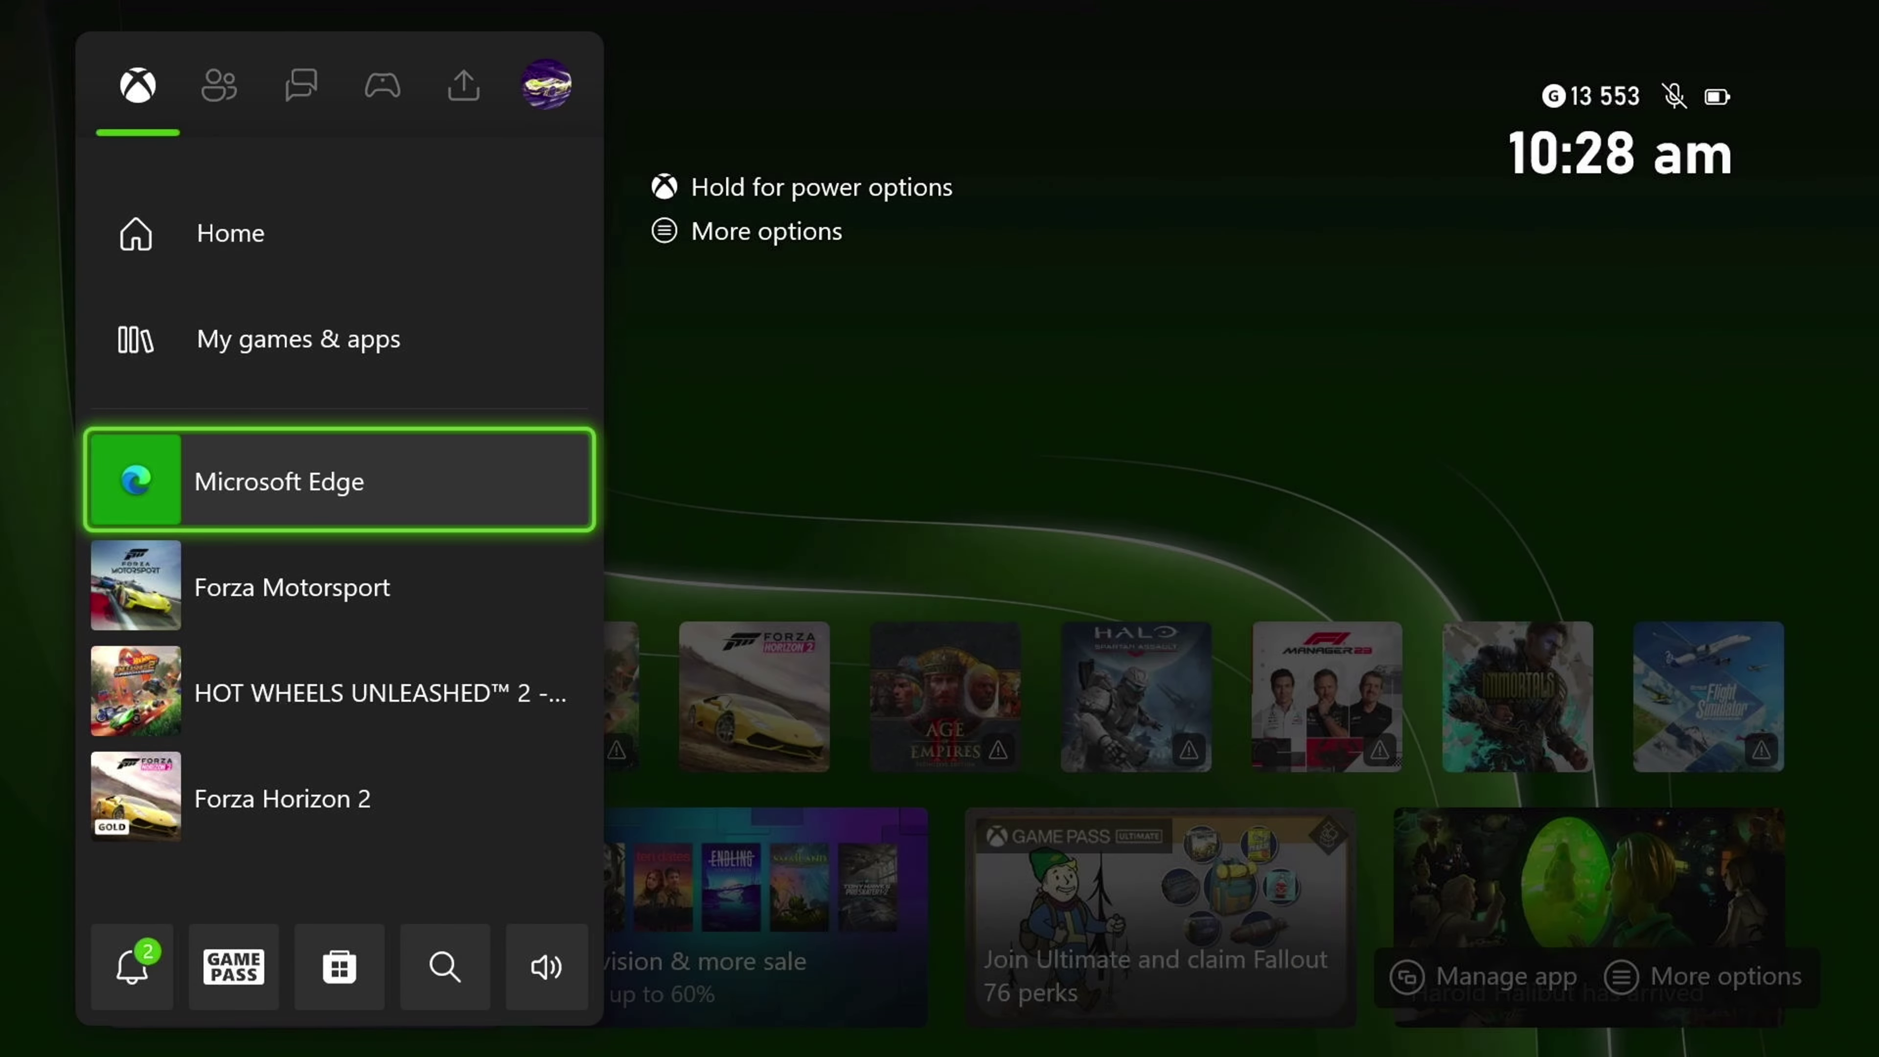